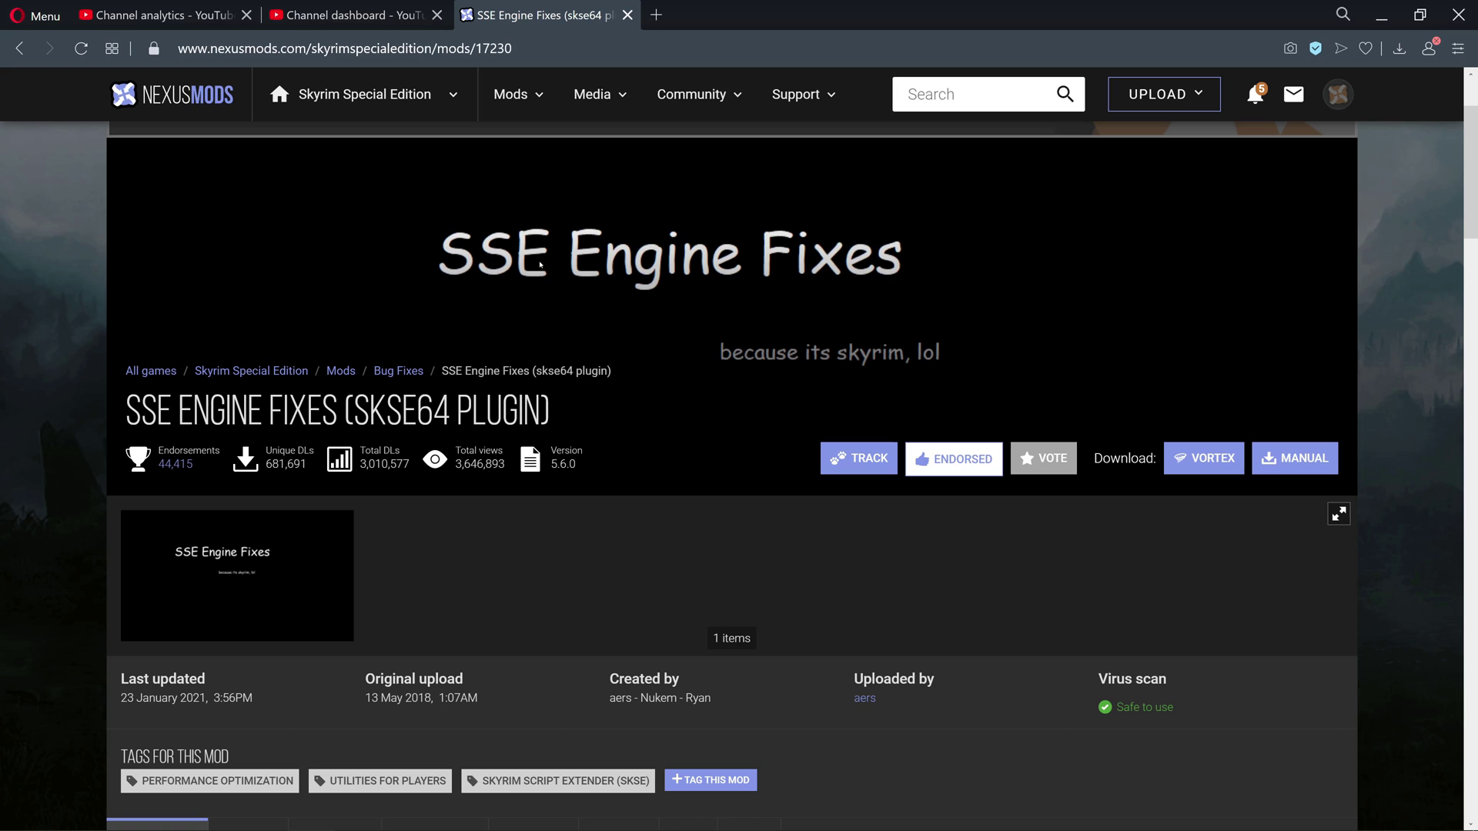
Expand the Requirements section in the description of the SSE Engine Fixes mod page
{"action": "scroll", "coordinate": [874, 284], "scroll_direction": "down", "scroll_amount": 7}
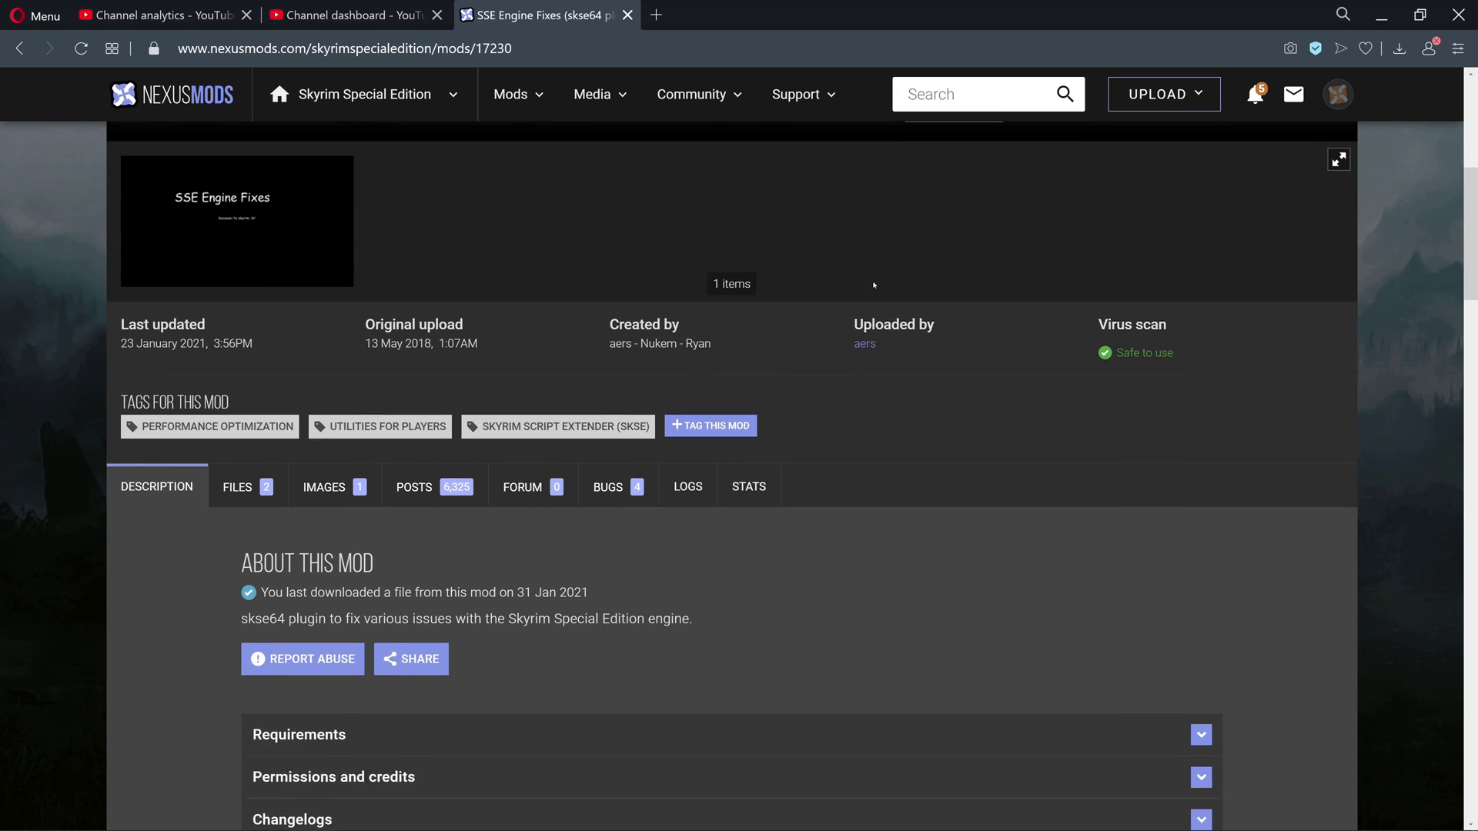
{"action": "scroll", "coordinate": [874, 285], "scroll_direction": "up", "scroll_amount": 2}
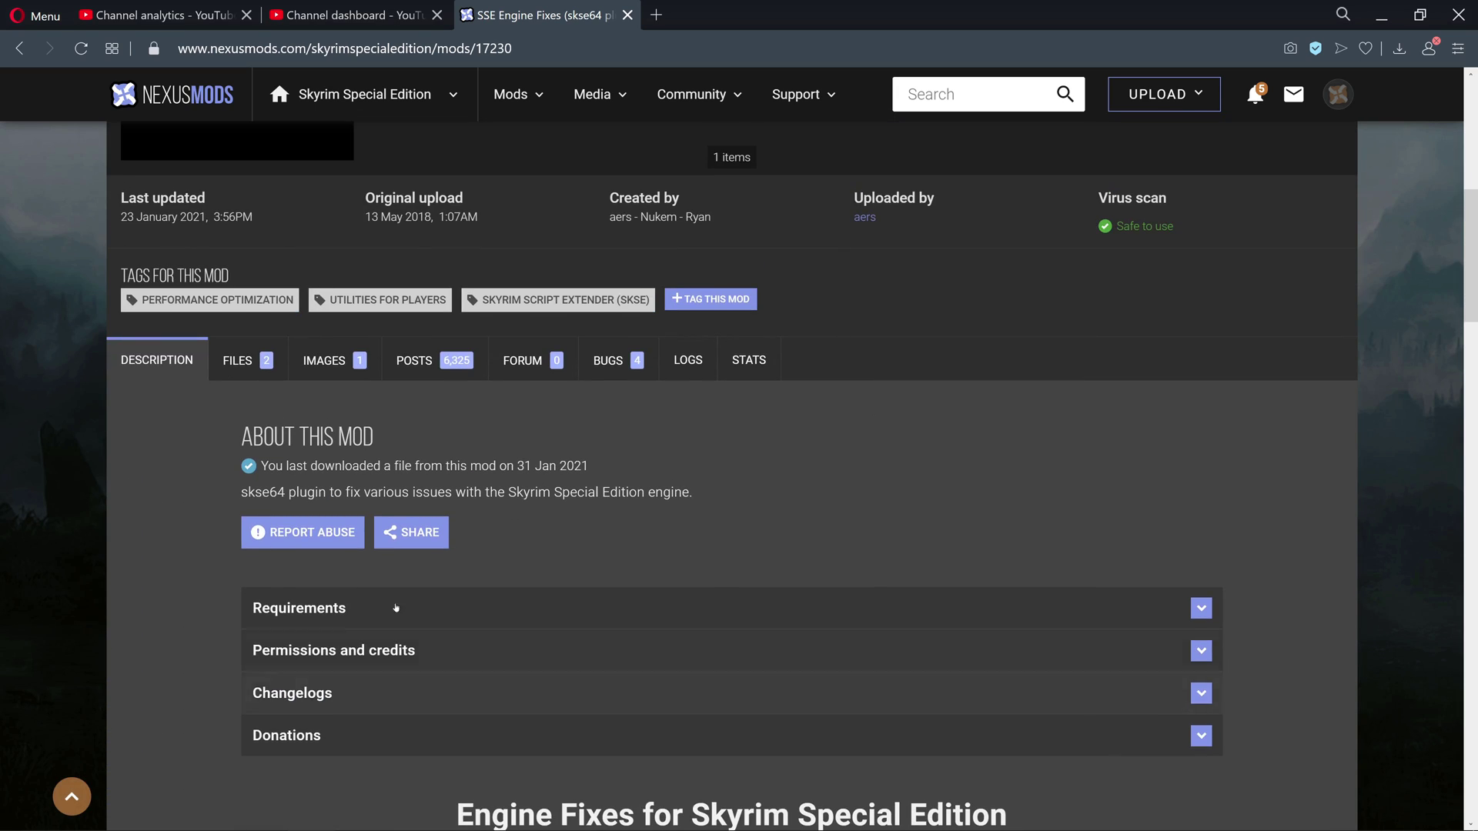
{"action": "left_click", "coordinate": [360, 608]}
{"action": "scroll", "coordinate": [360, 460], "scroll_direction": "down", "scroll_amount": 3}
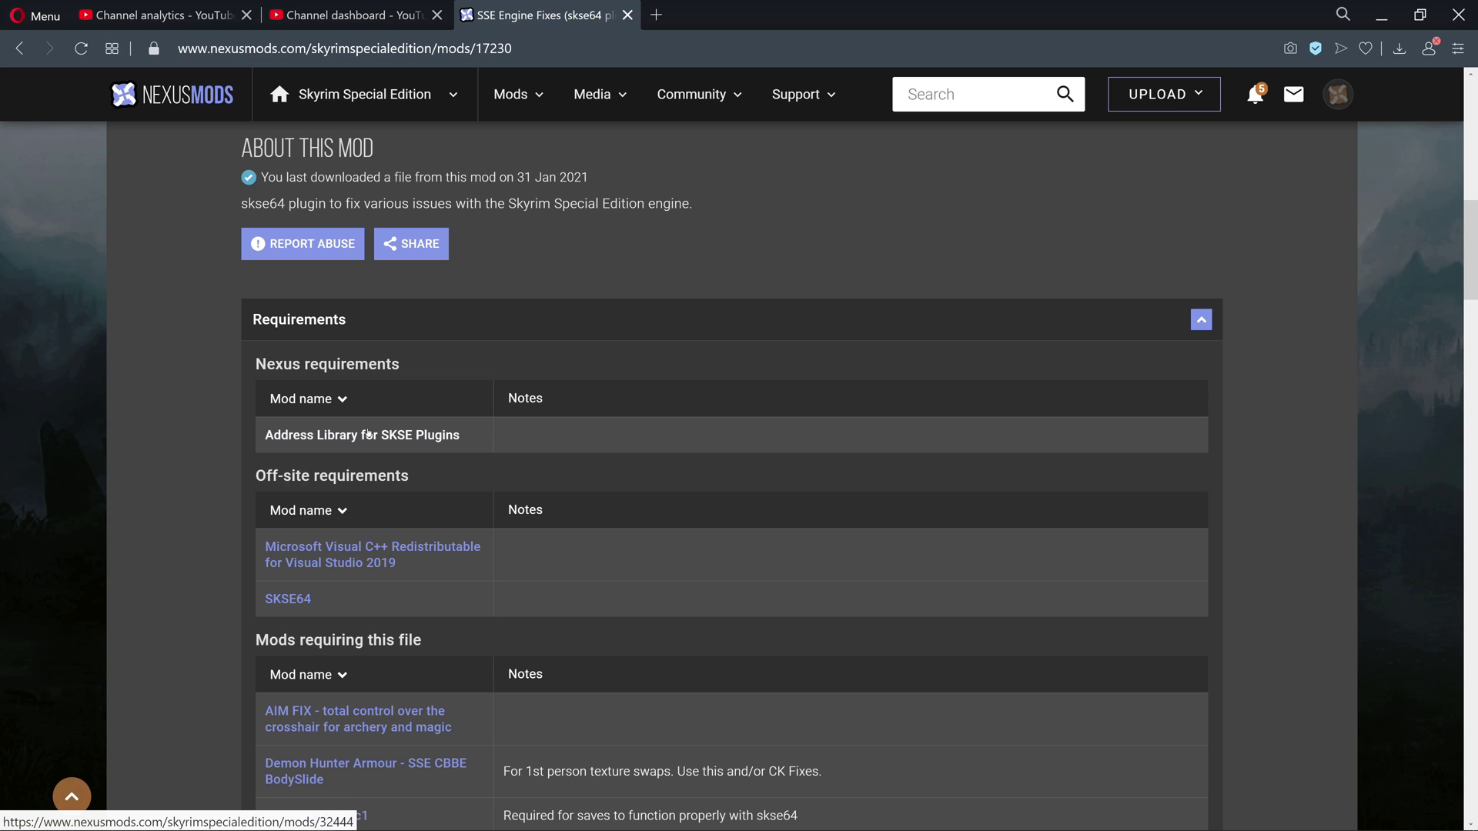
Review the SSE Engine Fixes description and its Nexus and off-site requirements
{"action": "scroll", "coordinate": [368, 435], "scroll_direction": "up", "scroll_amount": 4}
{"action": "scroll", "coordinate": [385, 338], "scroll_direction": "down", "scroll_amount": 5}
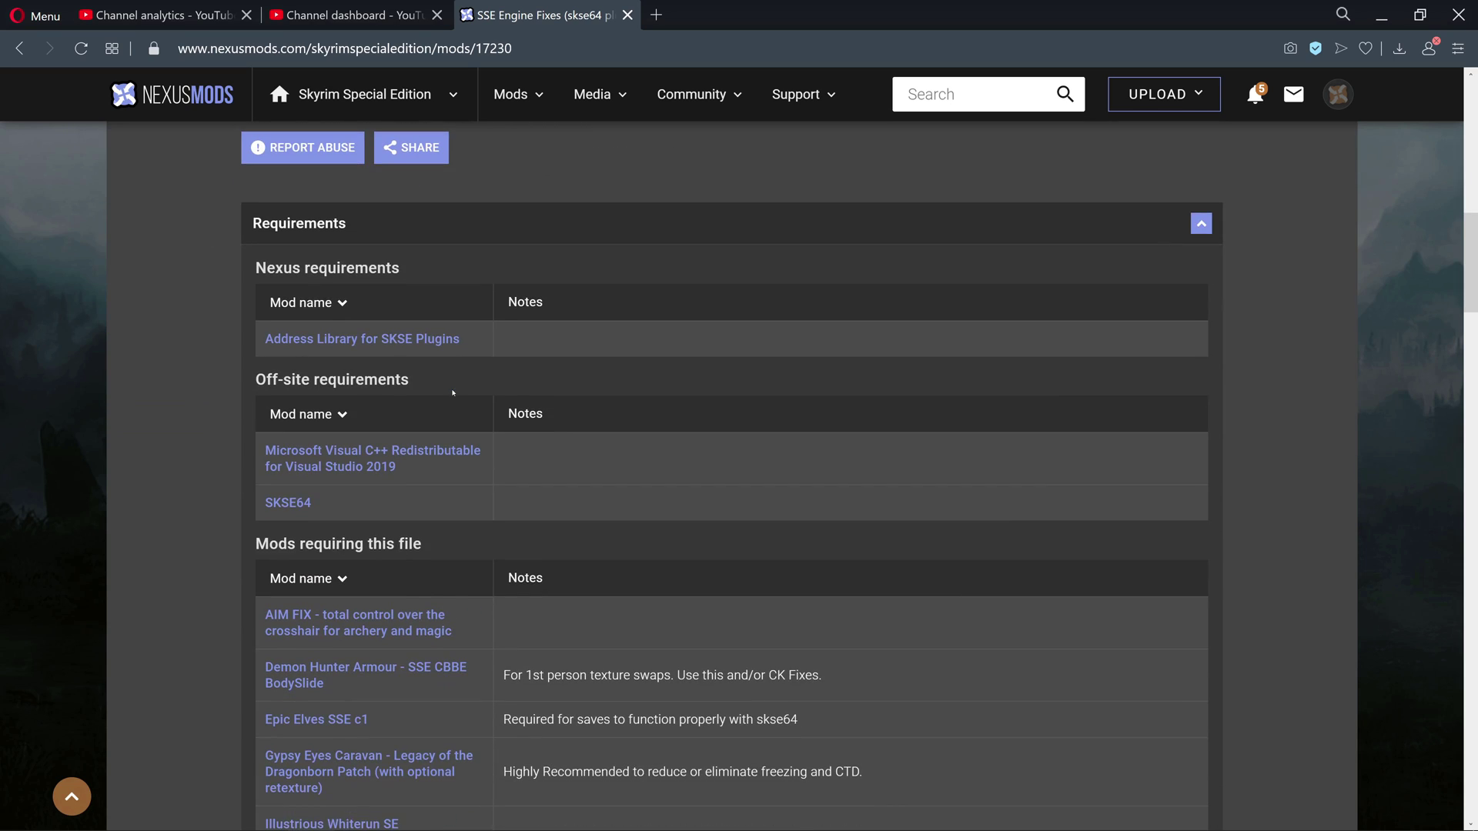
{"action": "scroll", "coordinate": [389, 339], "scroll_direction": "up", "scroll_amount": 6}
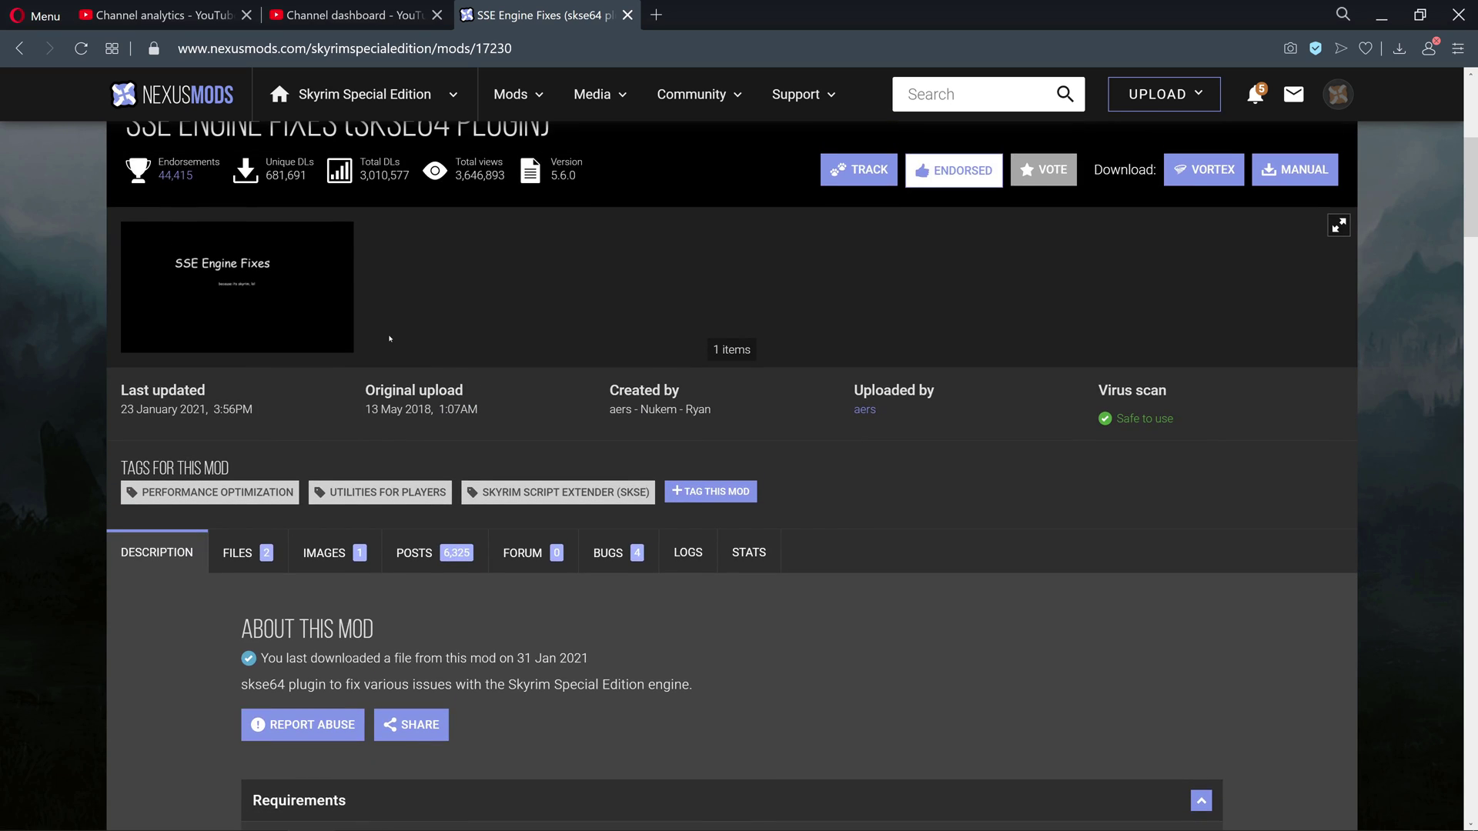
{"action": "scroll", "coordinate": [389, 341], "scroll_direction": "down", "scroll_amount": 2}
{"action": "scroll", "coordinate": [388, 340], "scroll_direction": "down", "scroll_amount": 3}
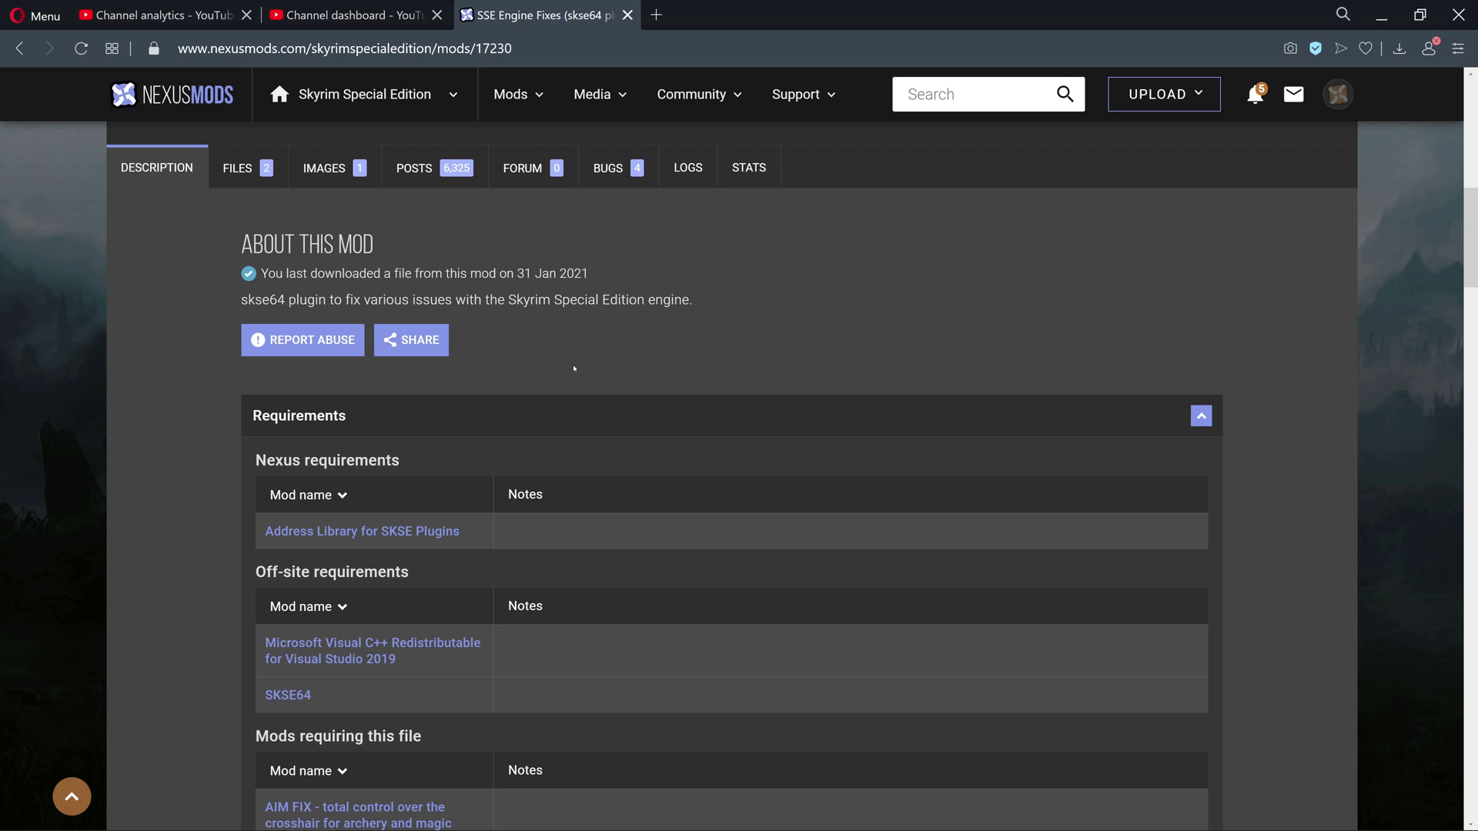
{"action": "left_click_drag", "start_coordinate": [507, 303], "coordinate": [645, 302]}
{"action": "left_click", "coordinate": [680, 324]}
{"action": "scroll", "coordinate": [472, 739], "scroll_direction": "up", "scroll_amount": 5}
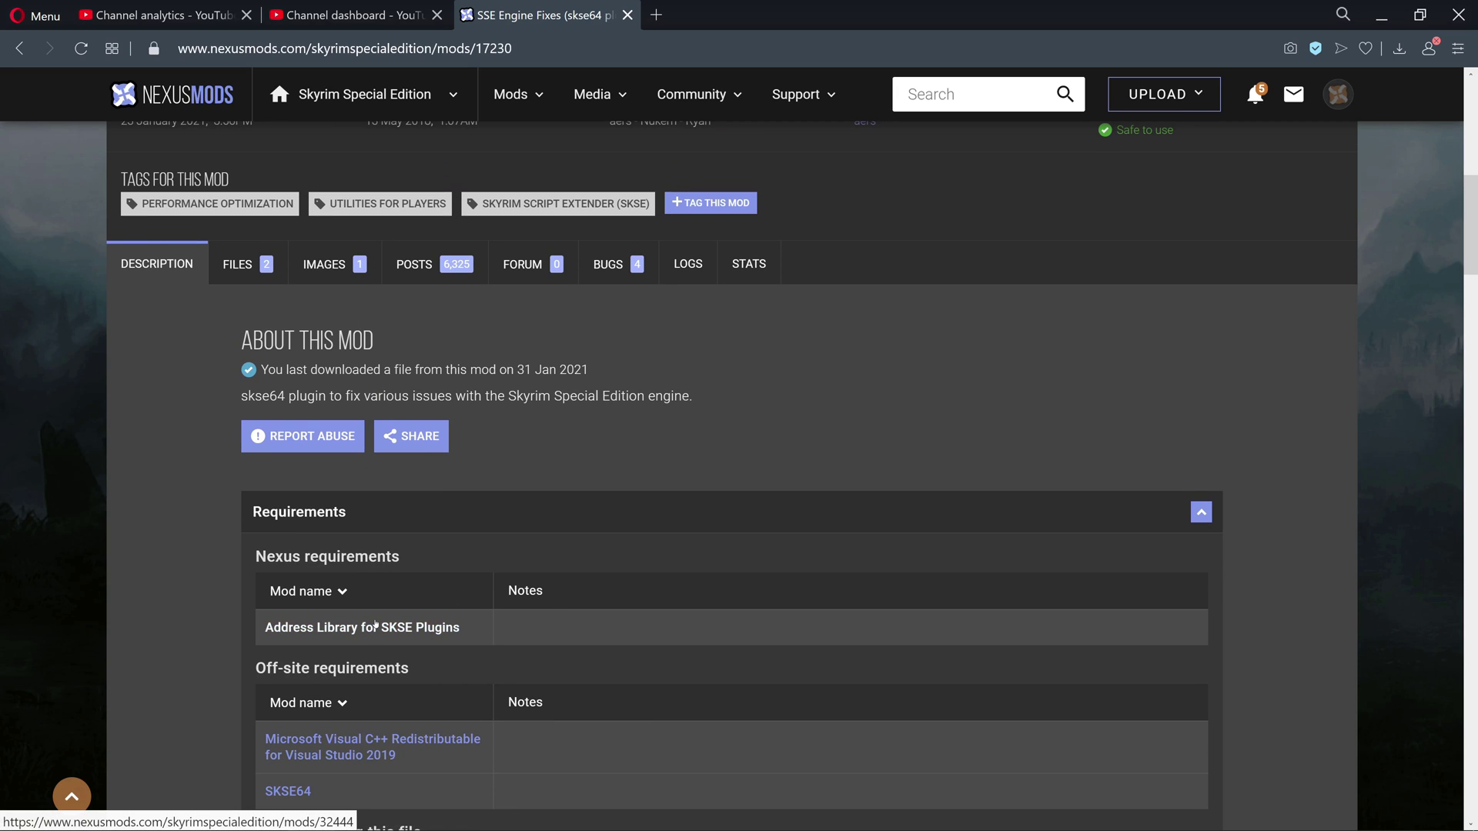
{"action": "scroll", "coordinate": [331, 482], "scroll_direction": "down", "scroll_amount": 5}
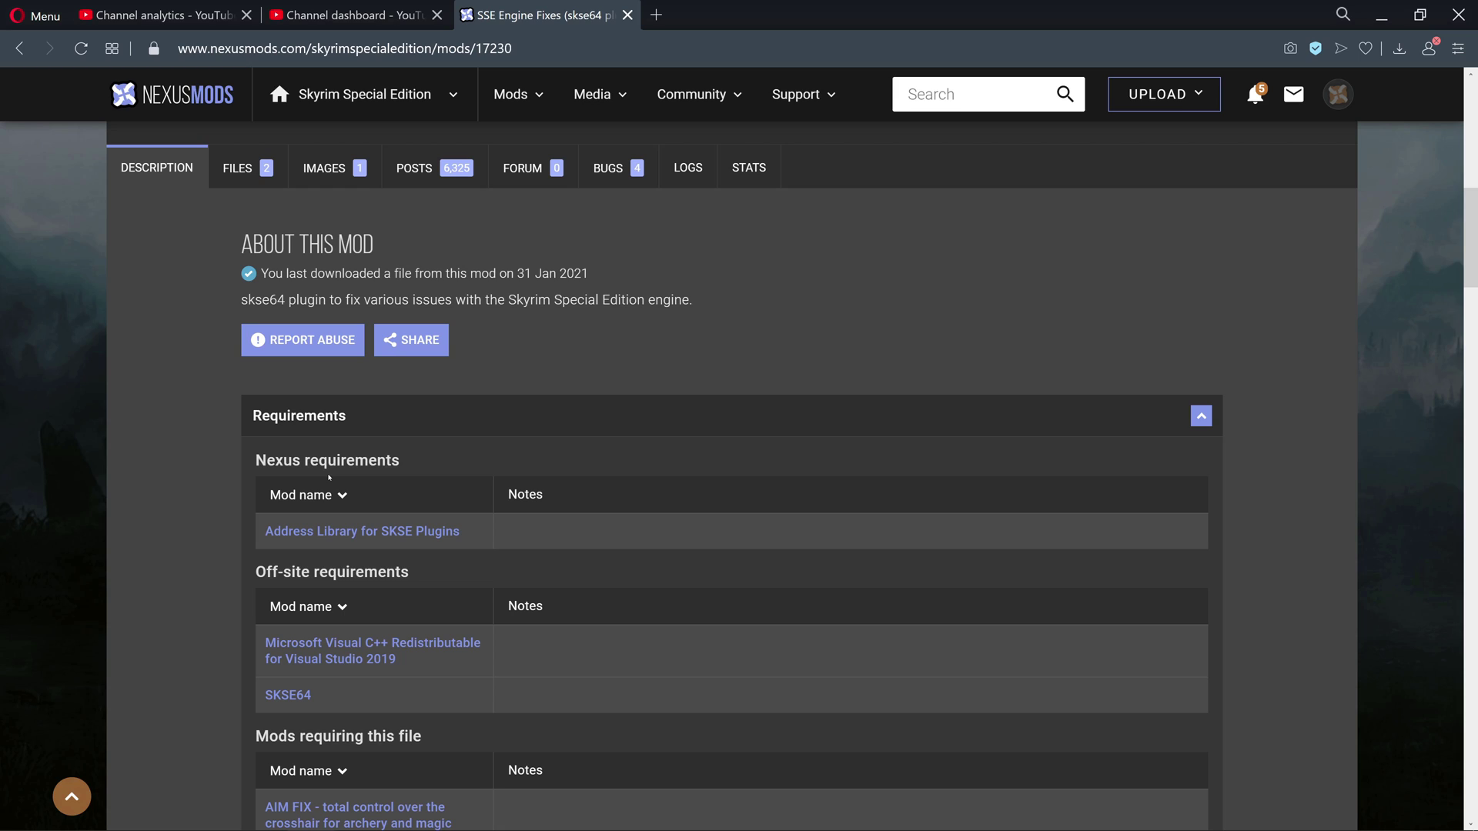
{"action": "scroll", "coordinate": [331, 469], "scroll_direction": "down", "scroll_amount": 1}
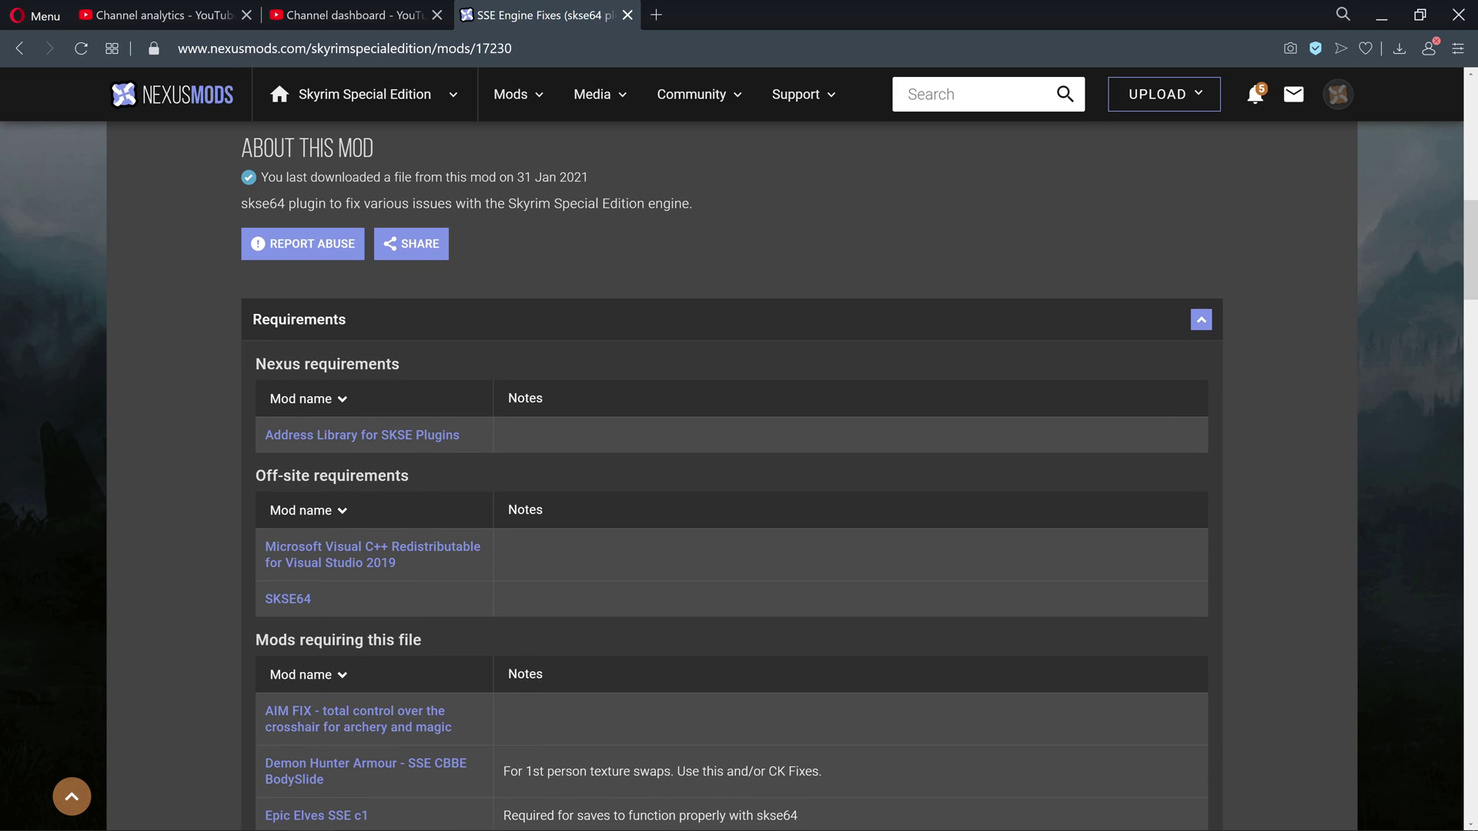
{"action": "scroll", "coordinate": [330, 479], "scroll_direction": "up", "scroll_amount": 7}
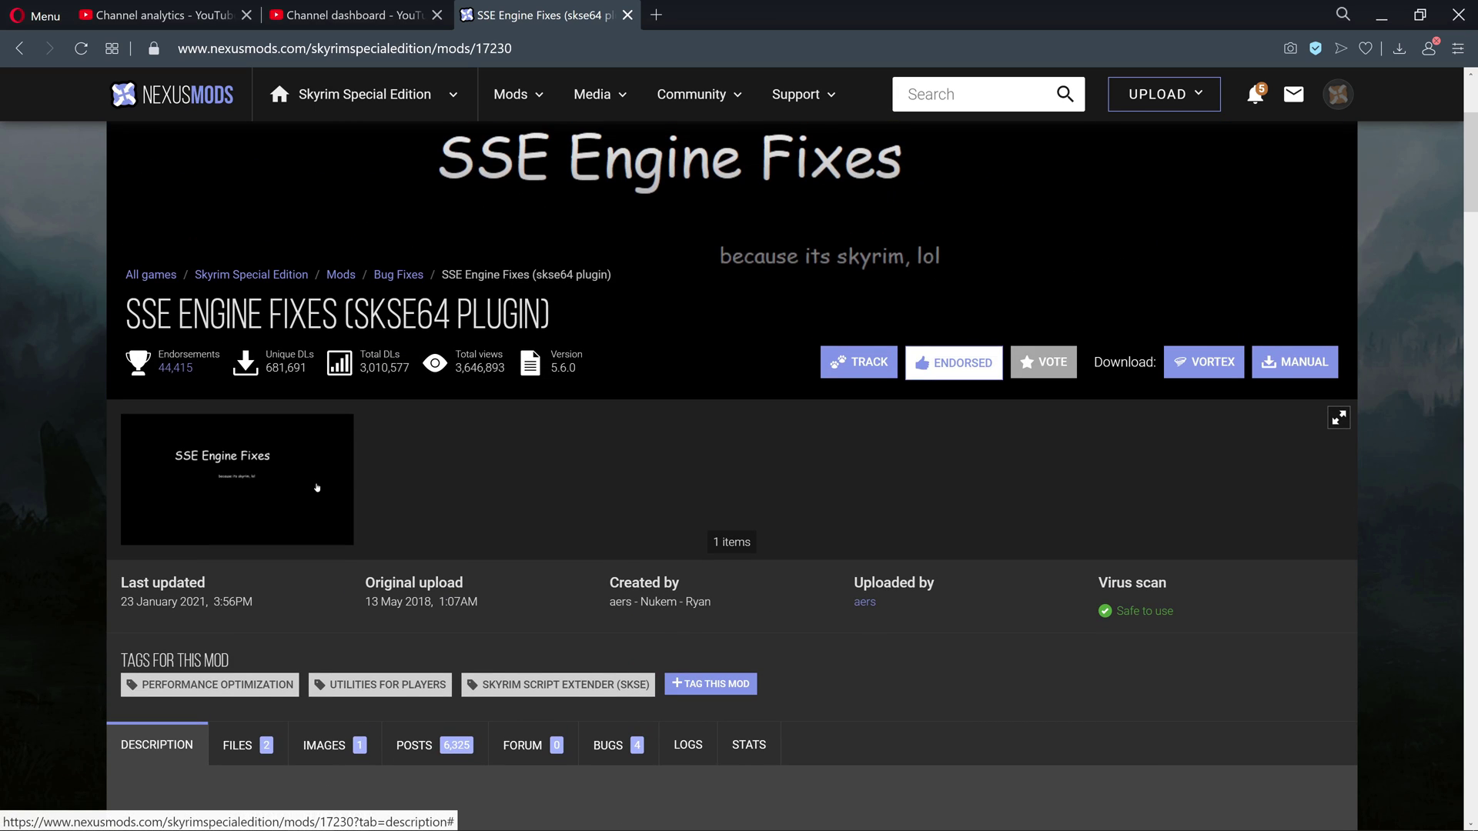
{"action": "scroll", "coordinate": [330, 479], "scroll_direction": "down", "scroll_amount": 4}
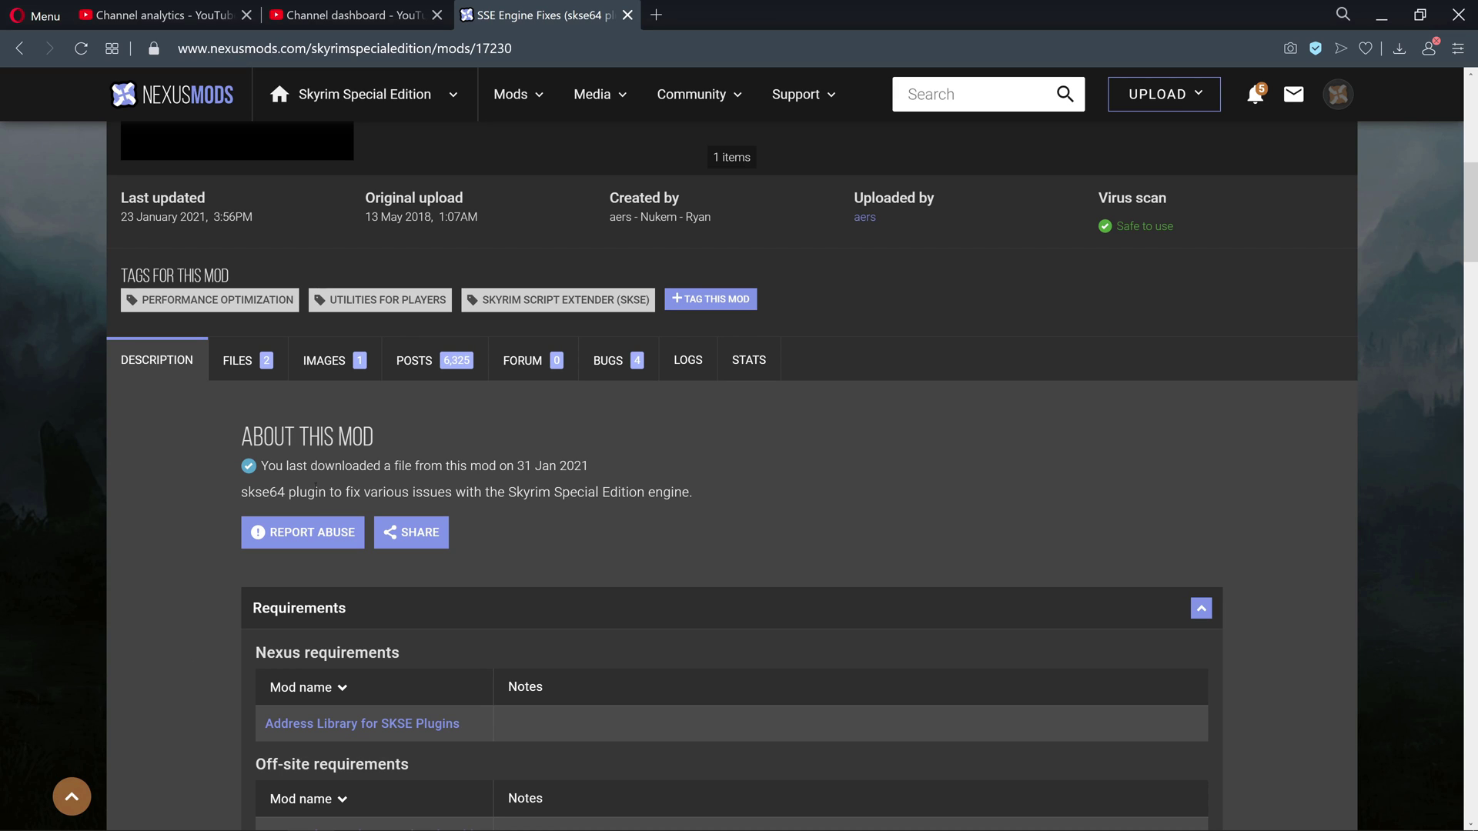
{"action": "scroll", "coordinate": [316, 486], "scroll_direction": "down", "scroll_amount": 4}
{"action": "scroll", "coordinate": [316, 489], "scroll_direction": "up", "scroll_amount": 2}
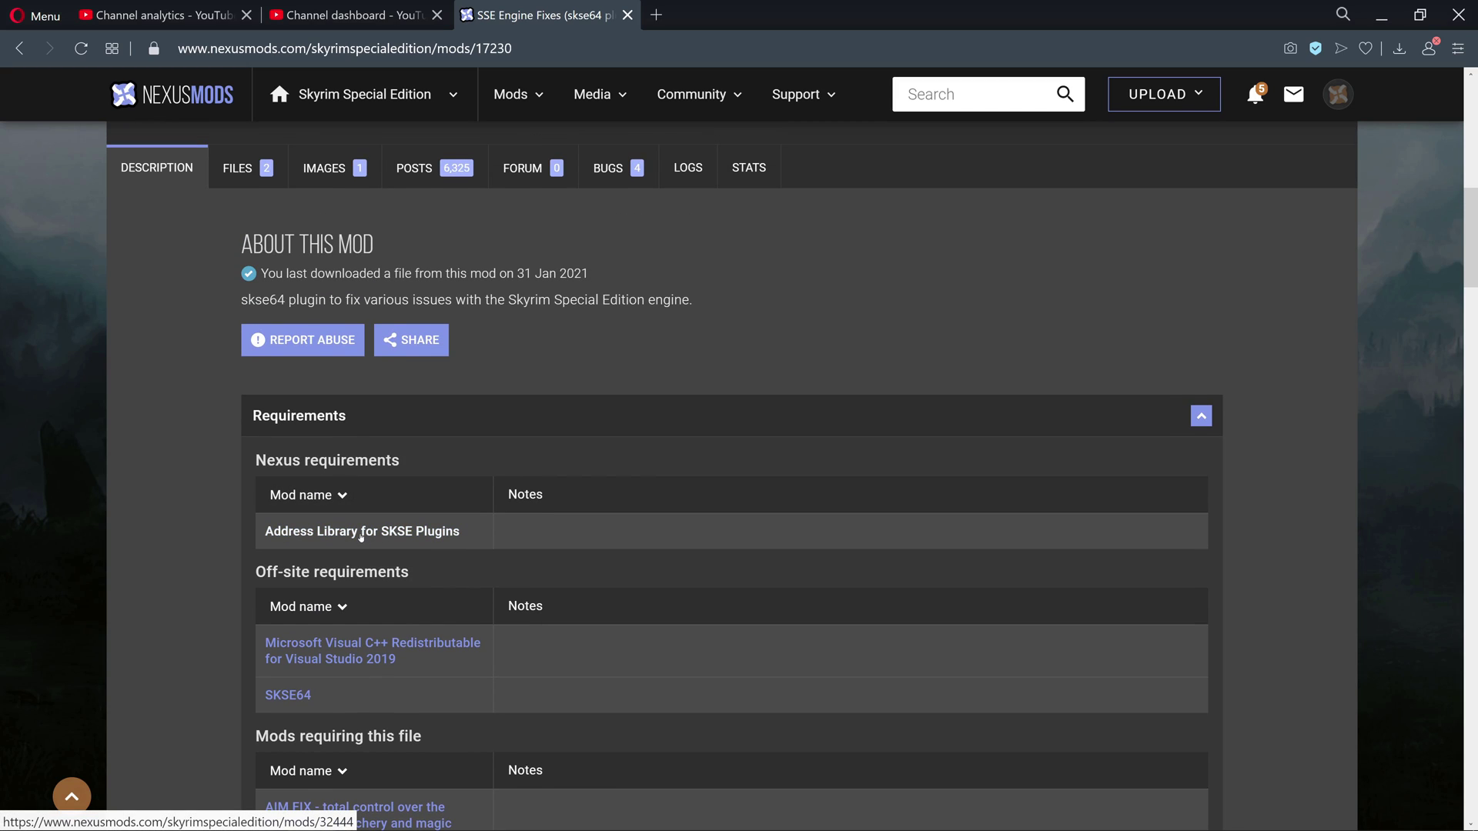
Open the required Address Library for SKSE Plugins page and start a slow mod manager download of its All in one main file
{"action": "left_click", "coordinate": [400, 533]}
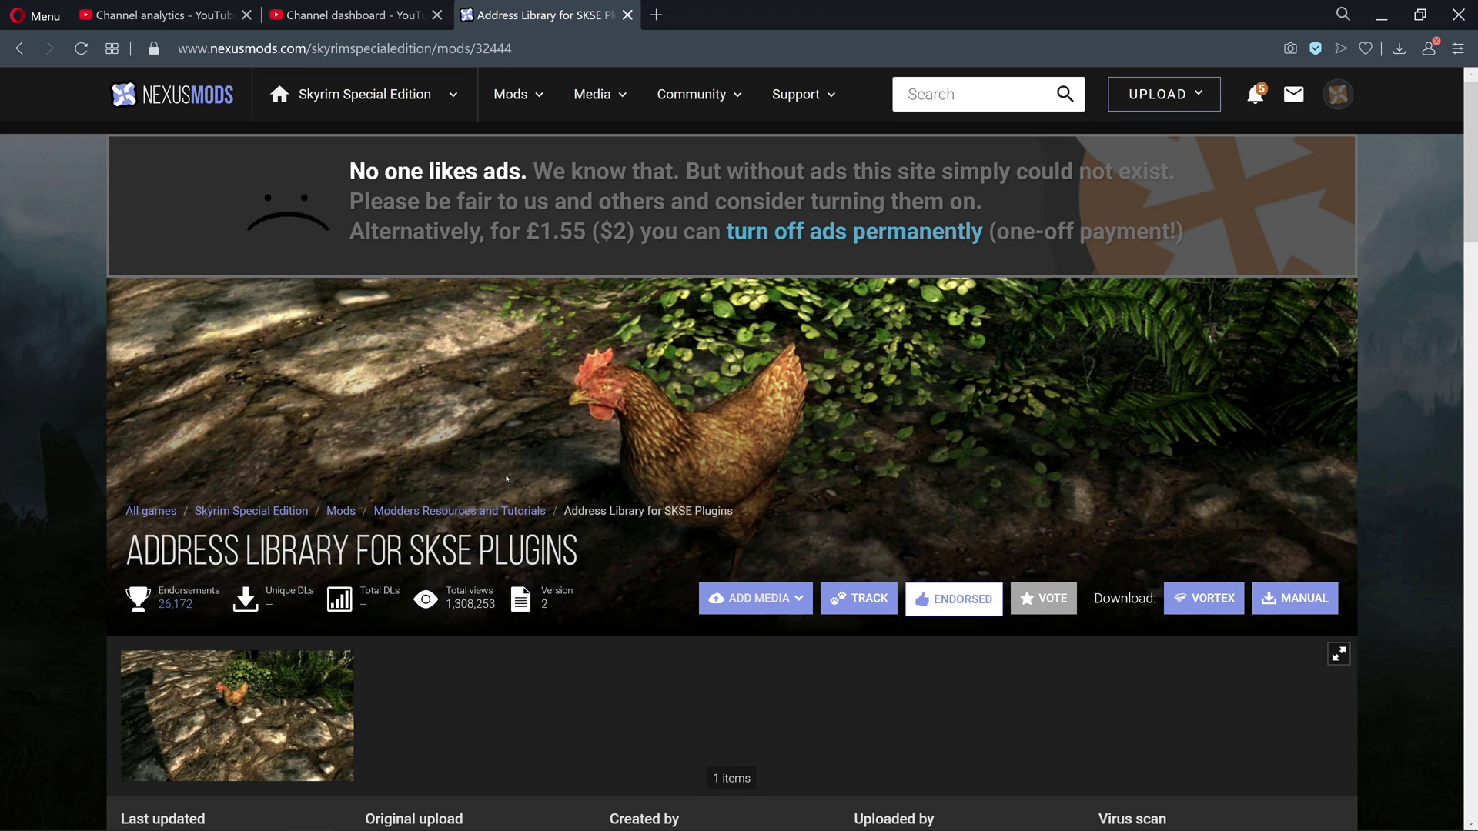
{"action": "scroll", "coordinate": [454, 493], "scroll_direction": "down", "scroll_amount": 6}
{"action": "scroll", "coordinate": [245, 407], "scroll_direction": "down", "scroll_amount": 1}
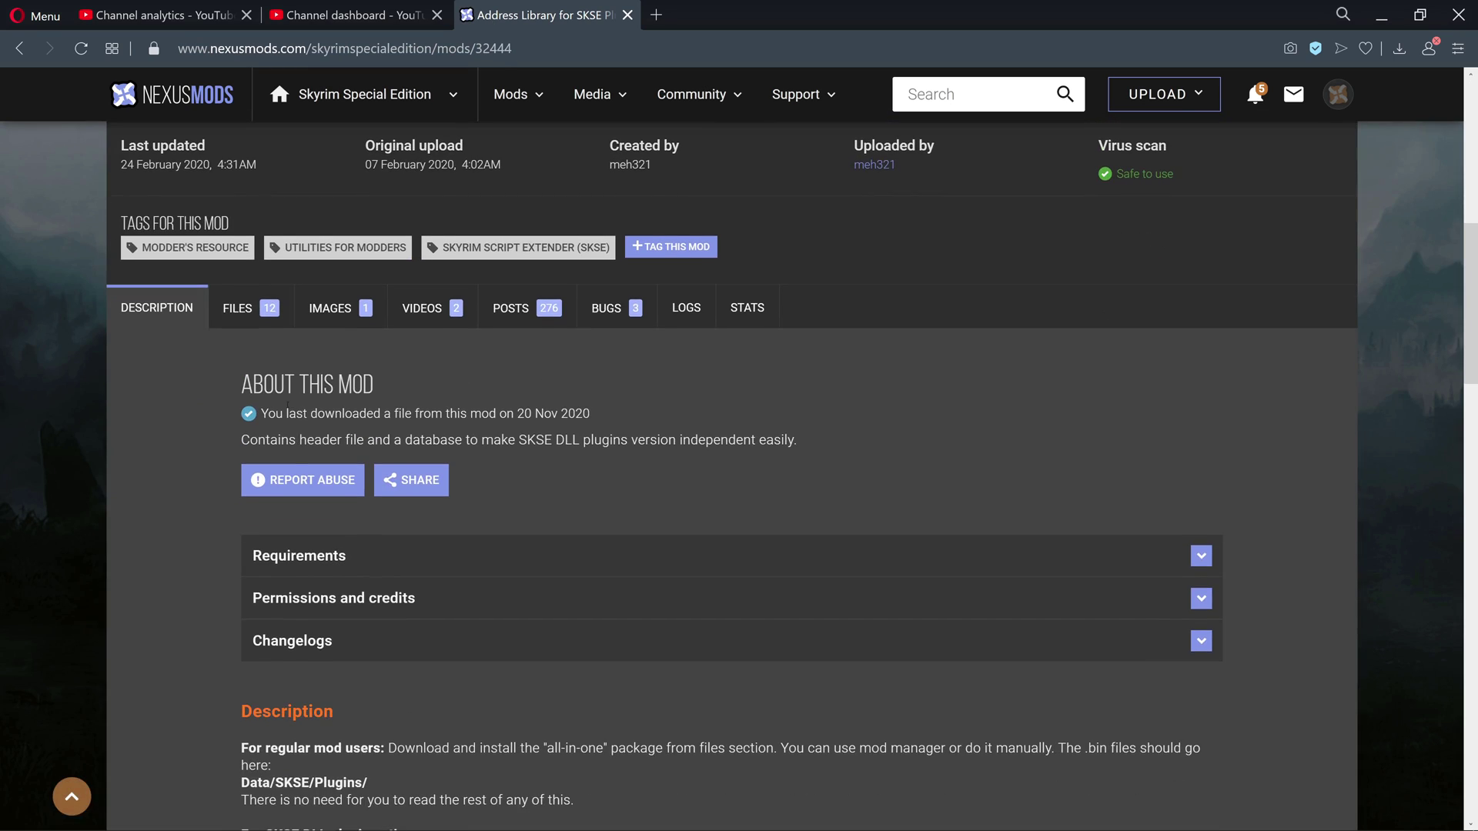
{"action": "left_click", "coordinate": [251, 307]}
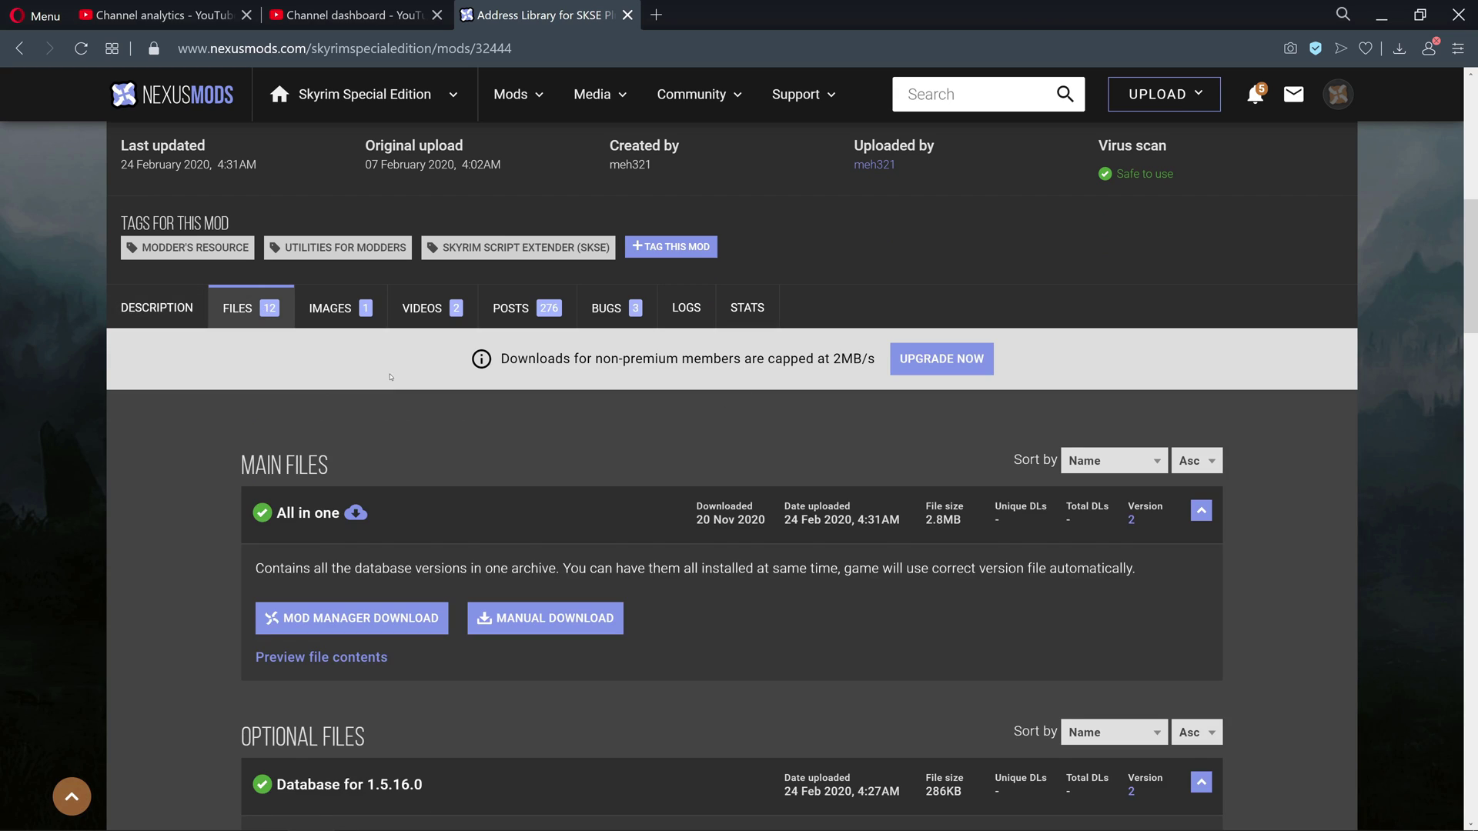
{"action": "scroll", "coordinate": [398, 337], "scroll_direction": "down", "scroll_amount": 3}
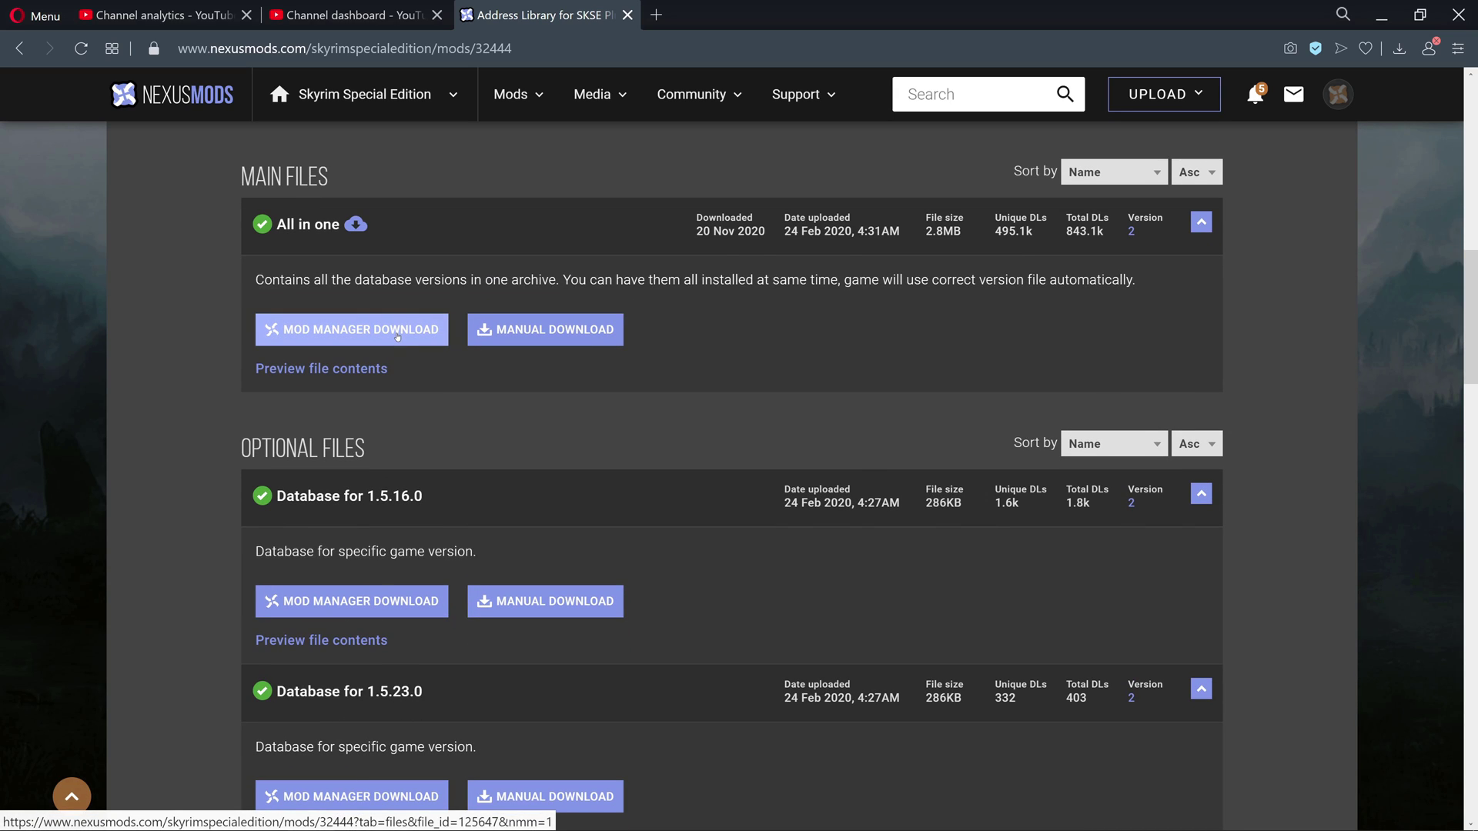
{"action": "left_click", "coordinate": [397, 336]}
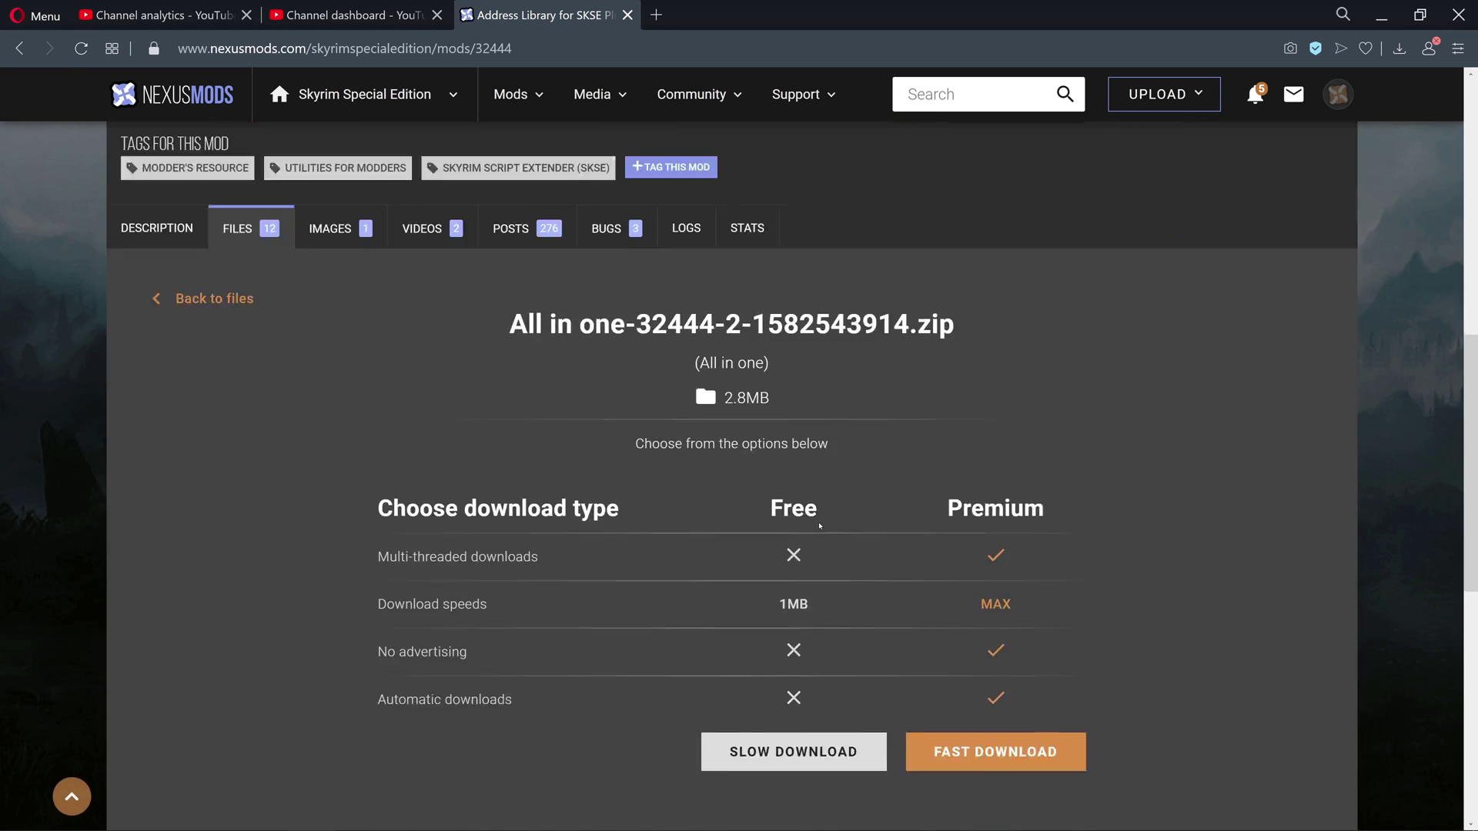
{"action": "left_click", "coordinate": [785, 637]}
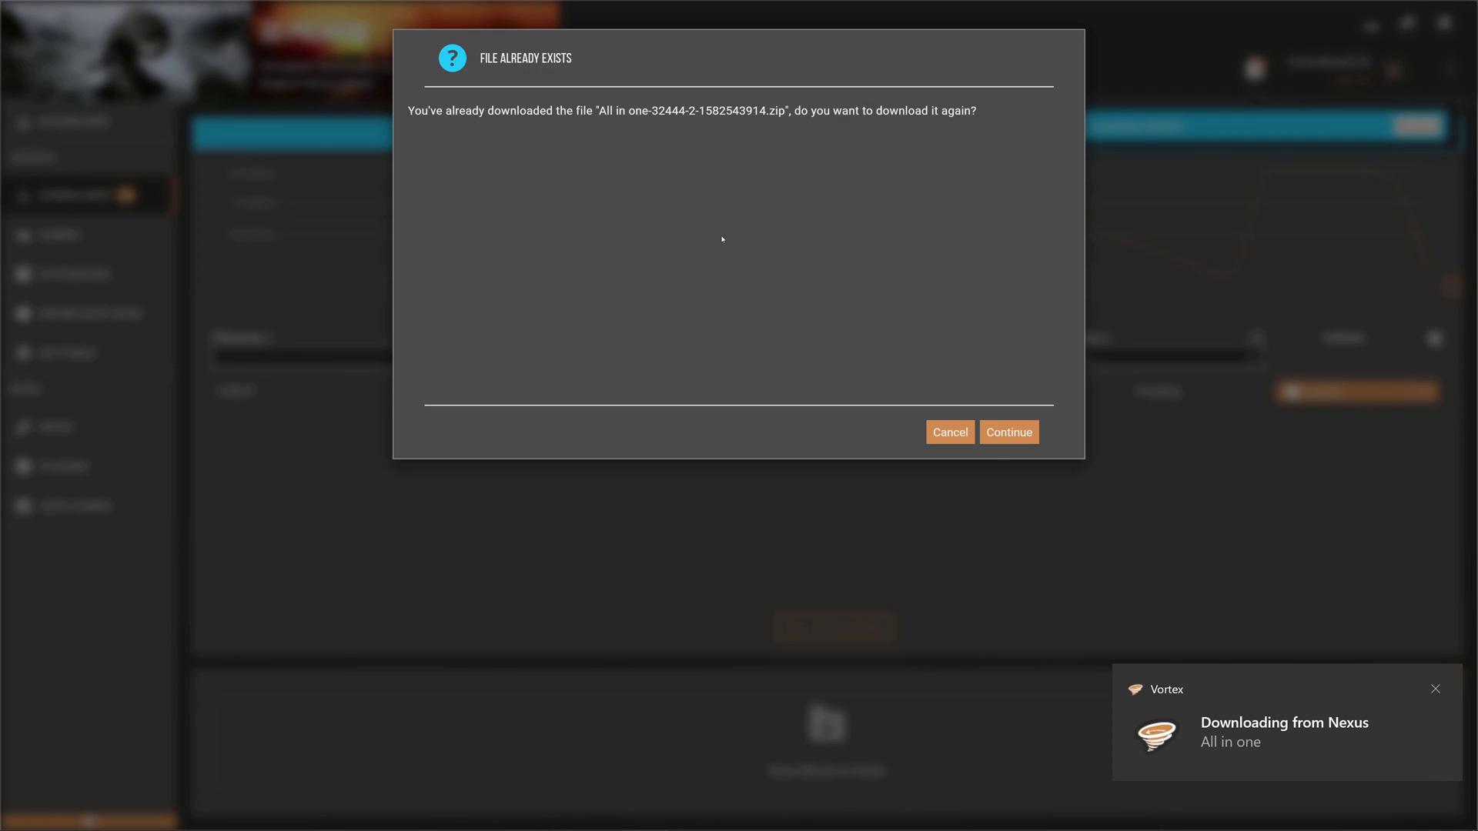
Confirm downloading the existing All in one archive again in Vortex and install it
{"action": "left_click", "coordinate": [1005, 435]}
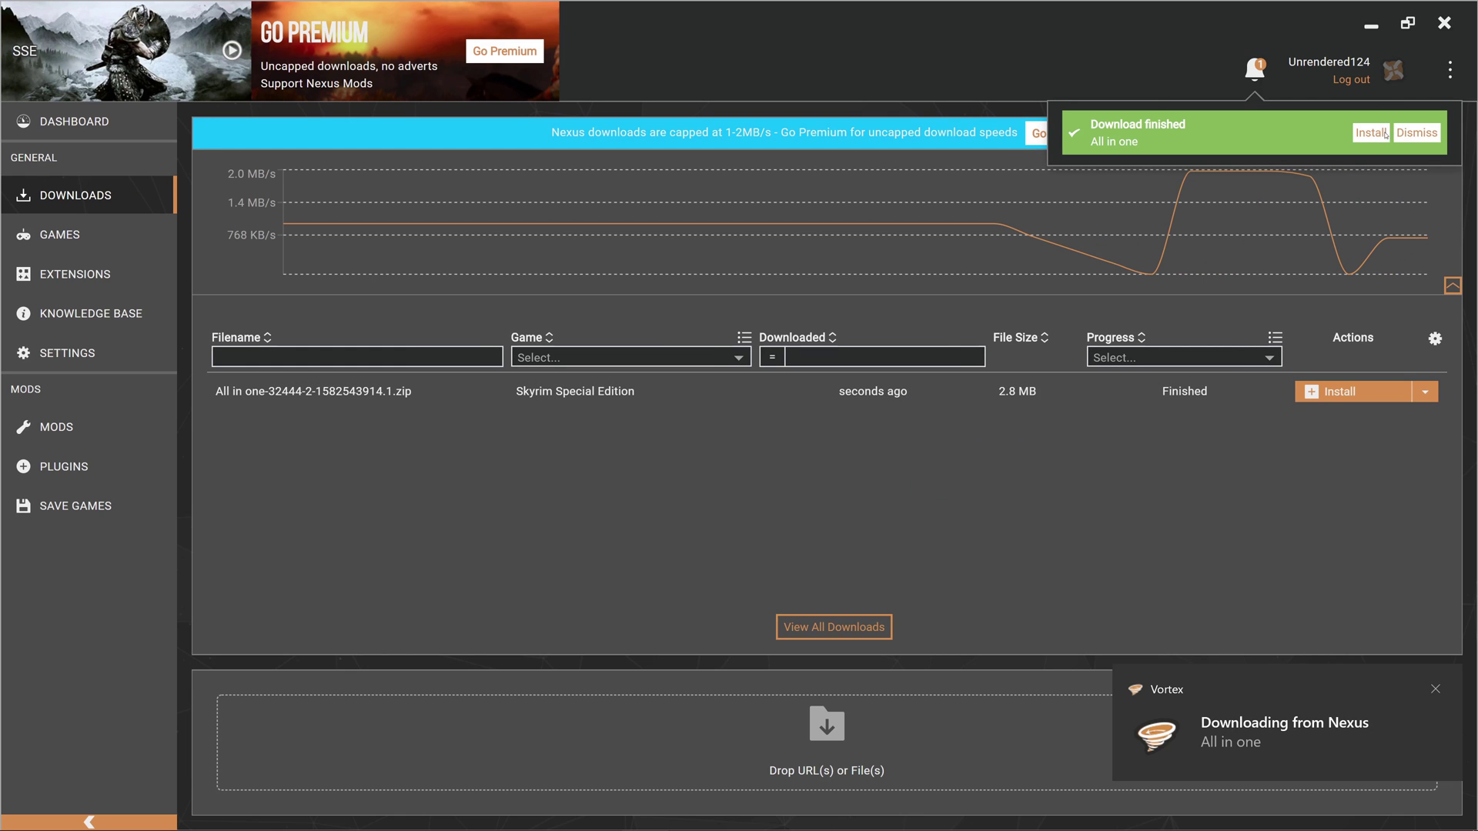
{"action": "left_click", "coordinate": [1382, 134]}
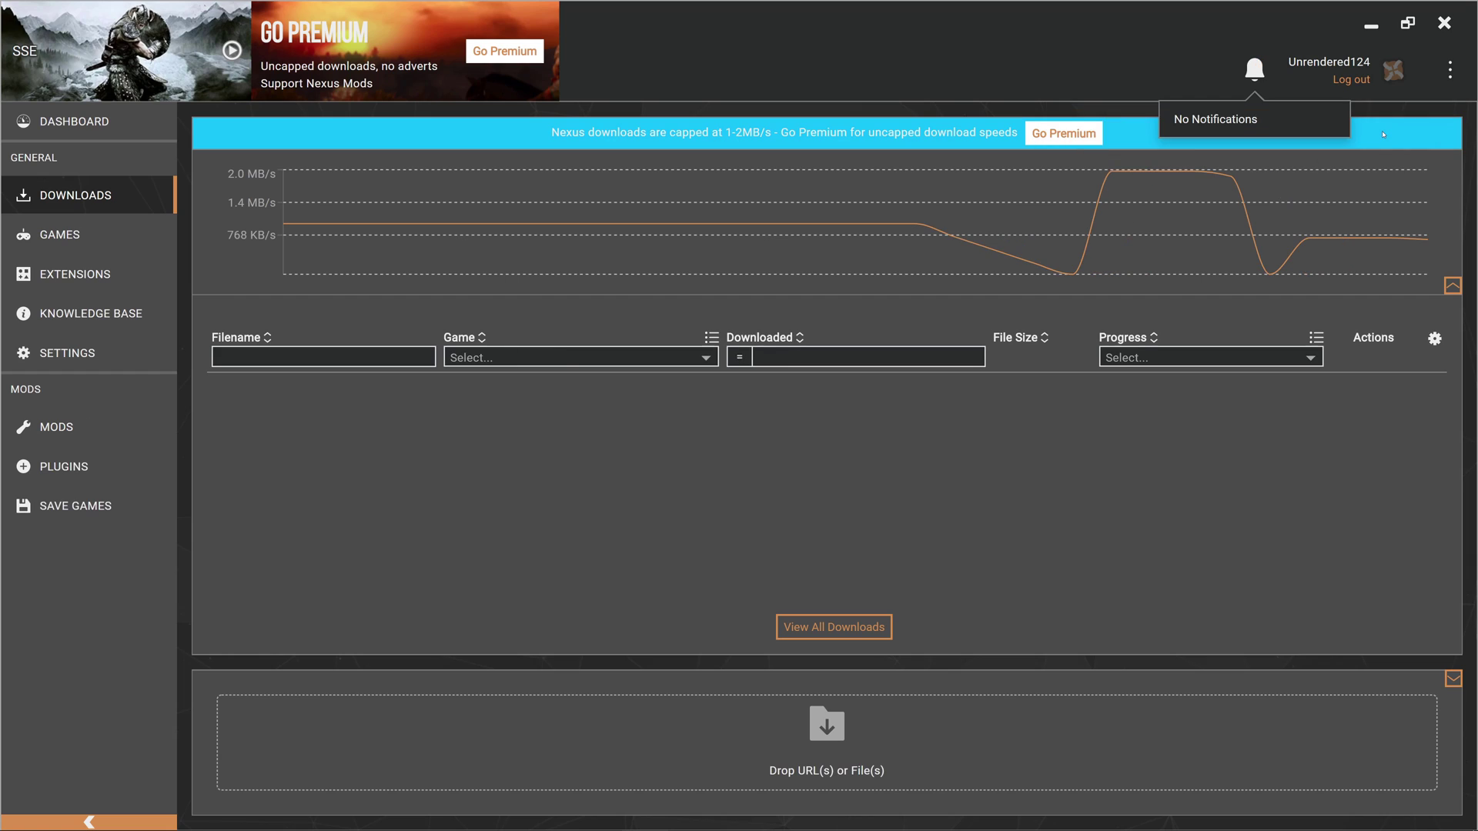
{"action": "left_click", "coordinate": [1383, 133]}
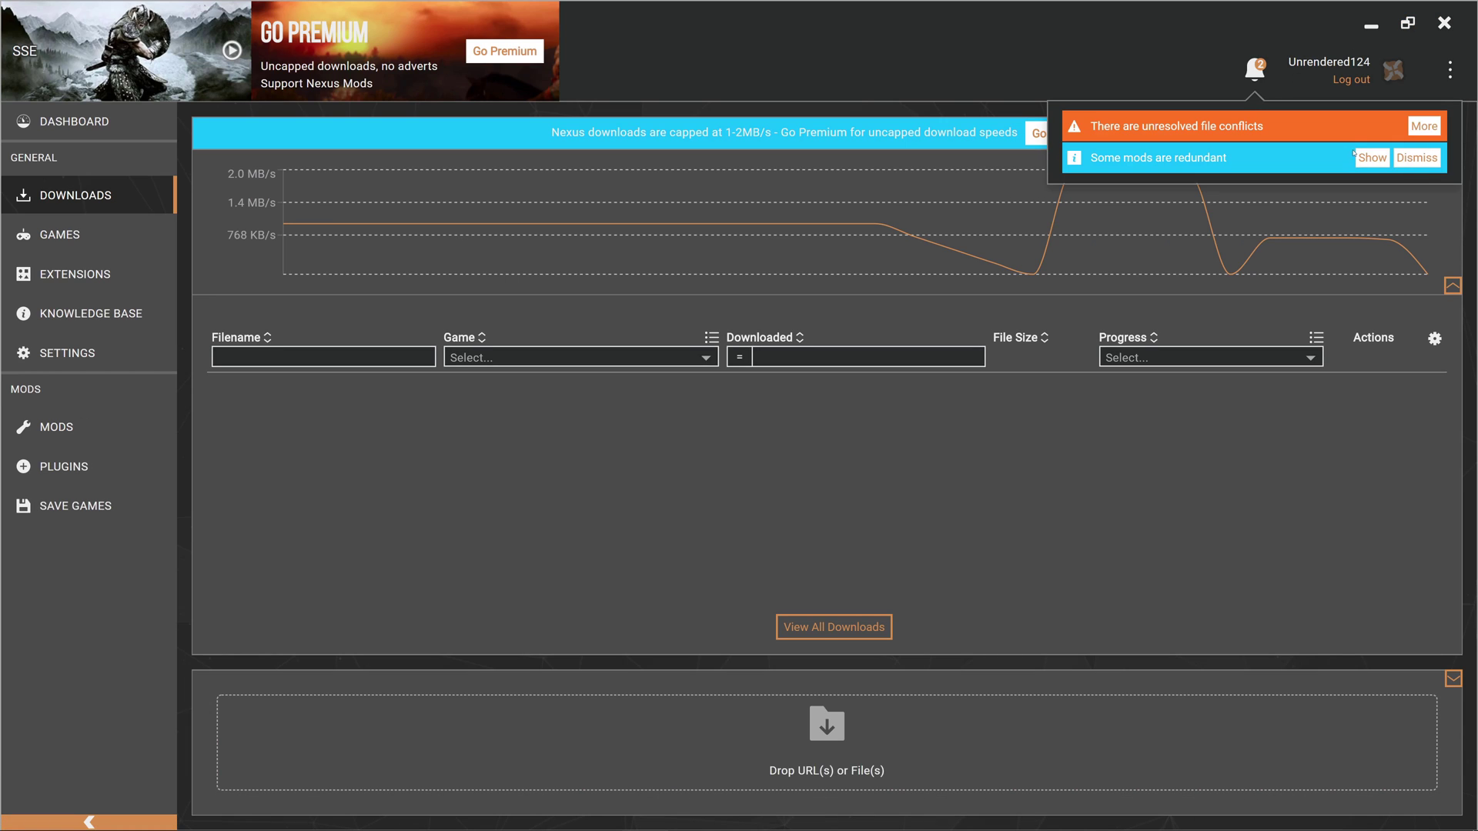
Switch back to the Opera browser and return to the requirements on the SSE Engine Fixes page
{"action": "mouse_move", "coordinate": [256, 802]}
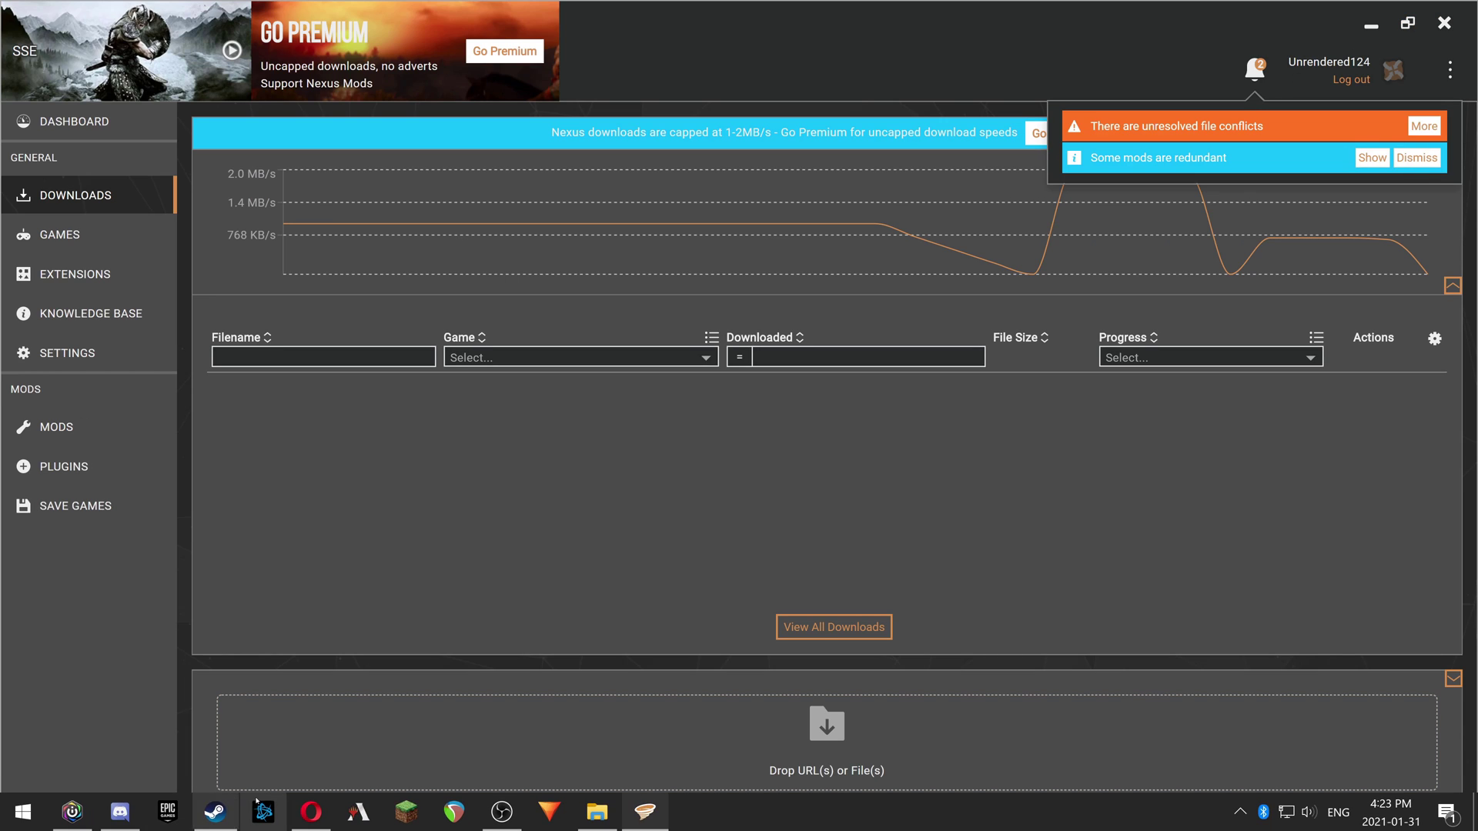
{"action": "left_click", "coordinate": [327, 816]}
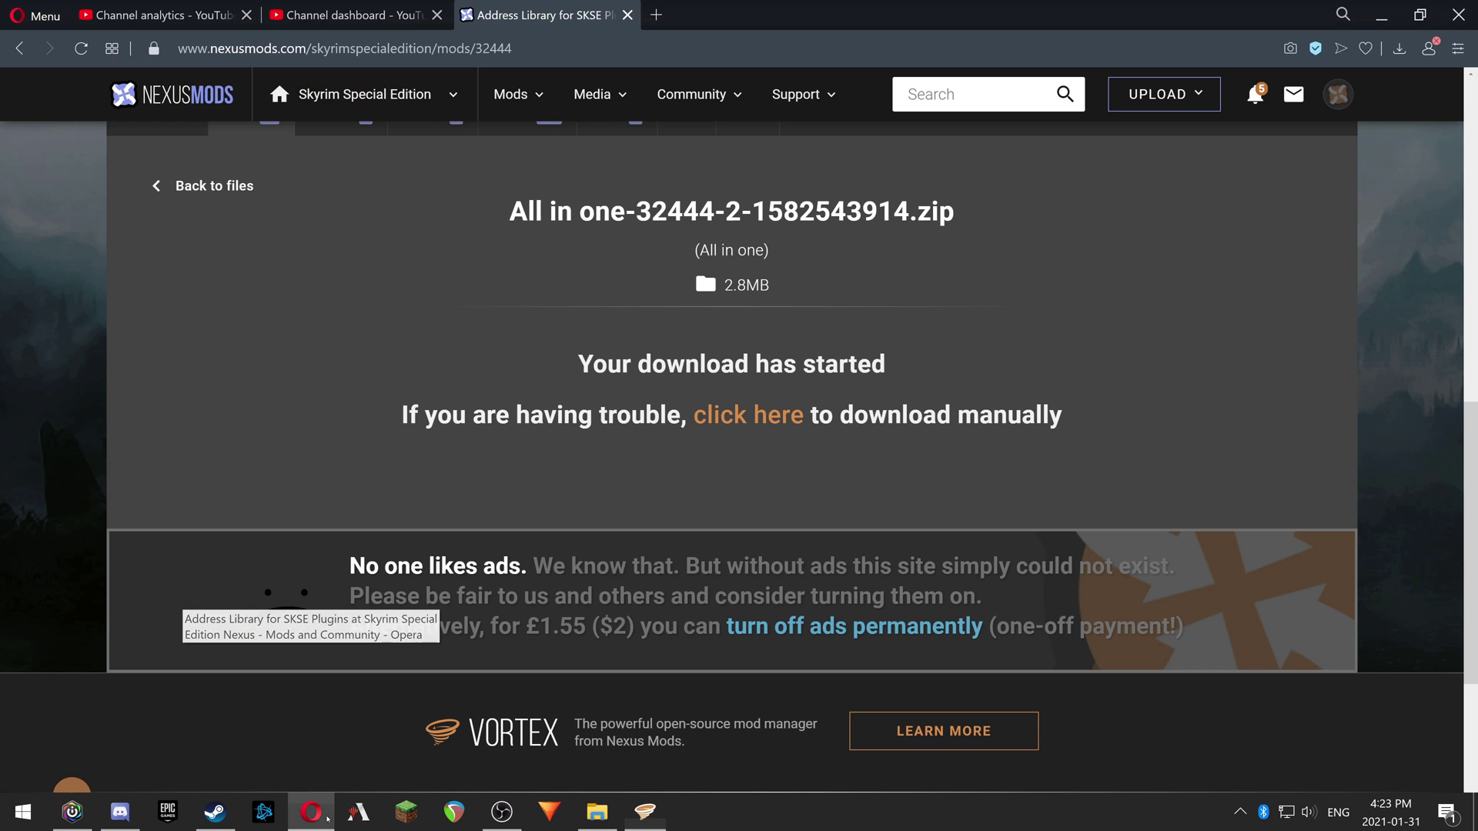
{"action": "left_click", "coordinate": [224, 190]}
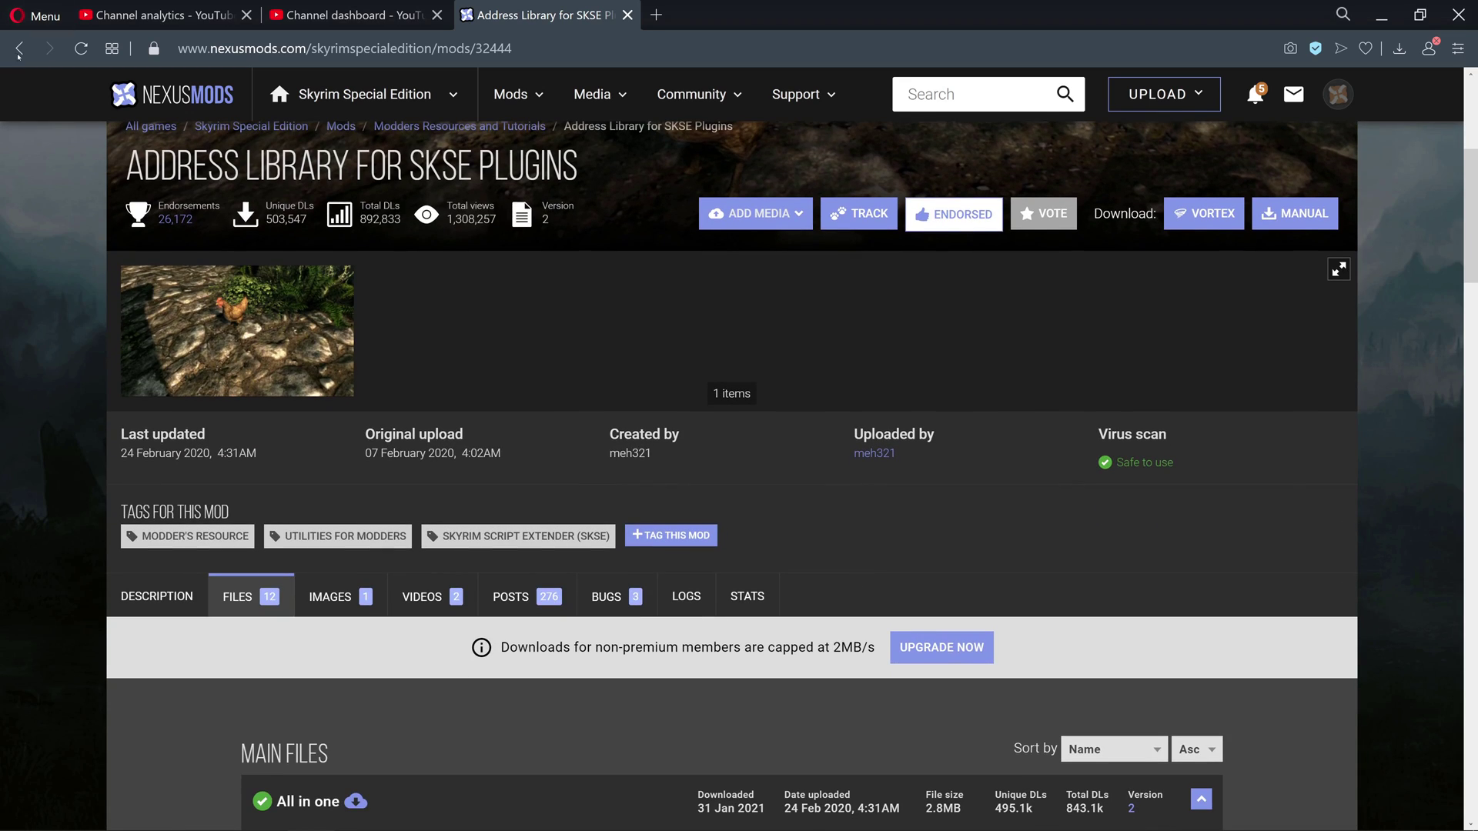
{"action": "left_click", "coordinate": [19, 48]}
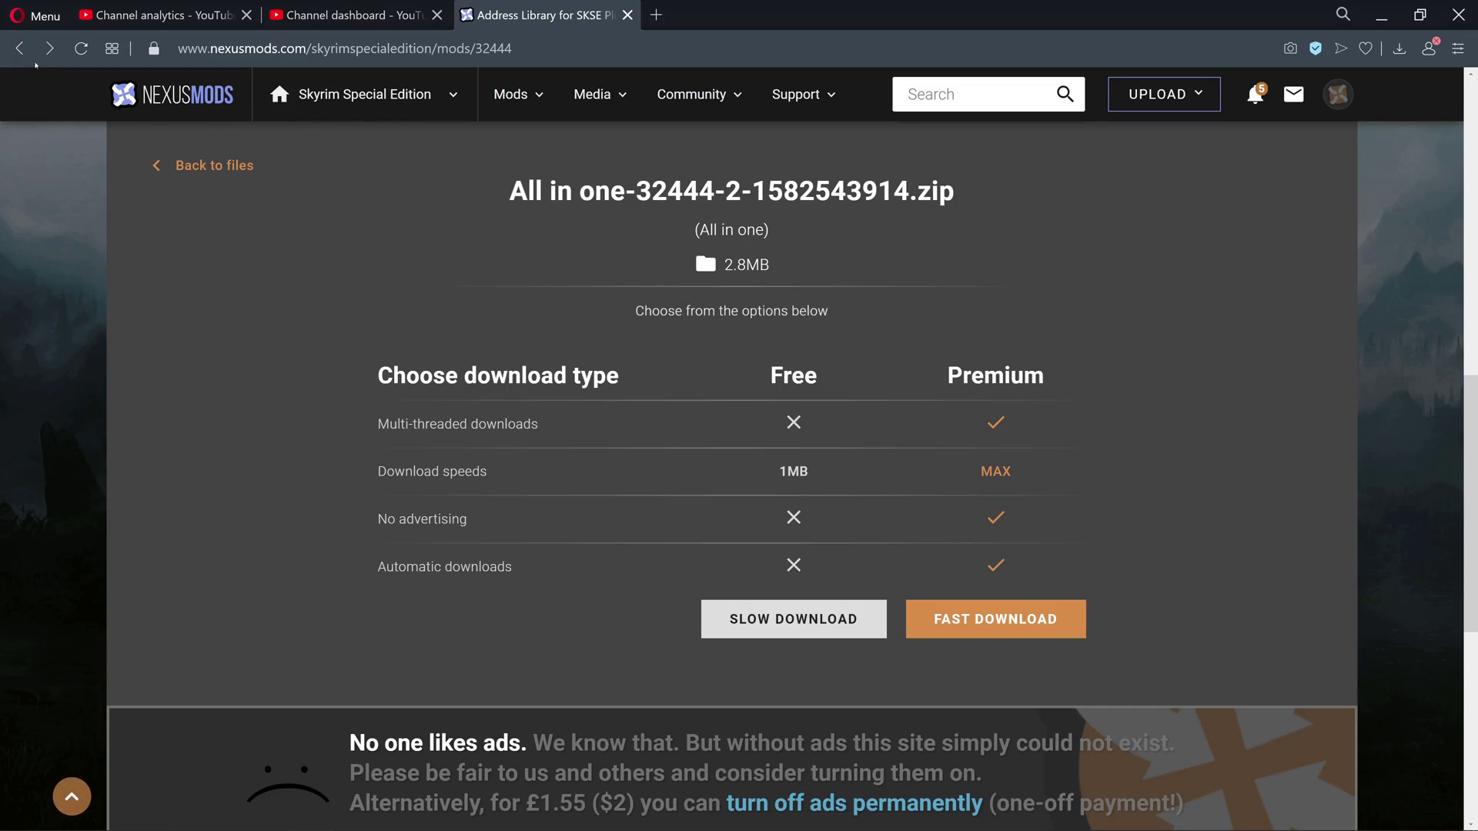
{"action": "left_click", "coordinate": [19, 48]}
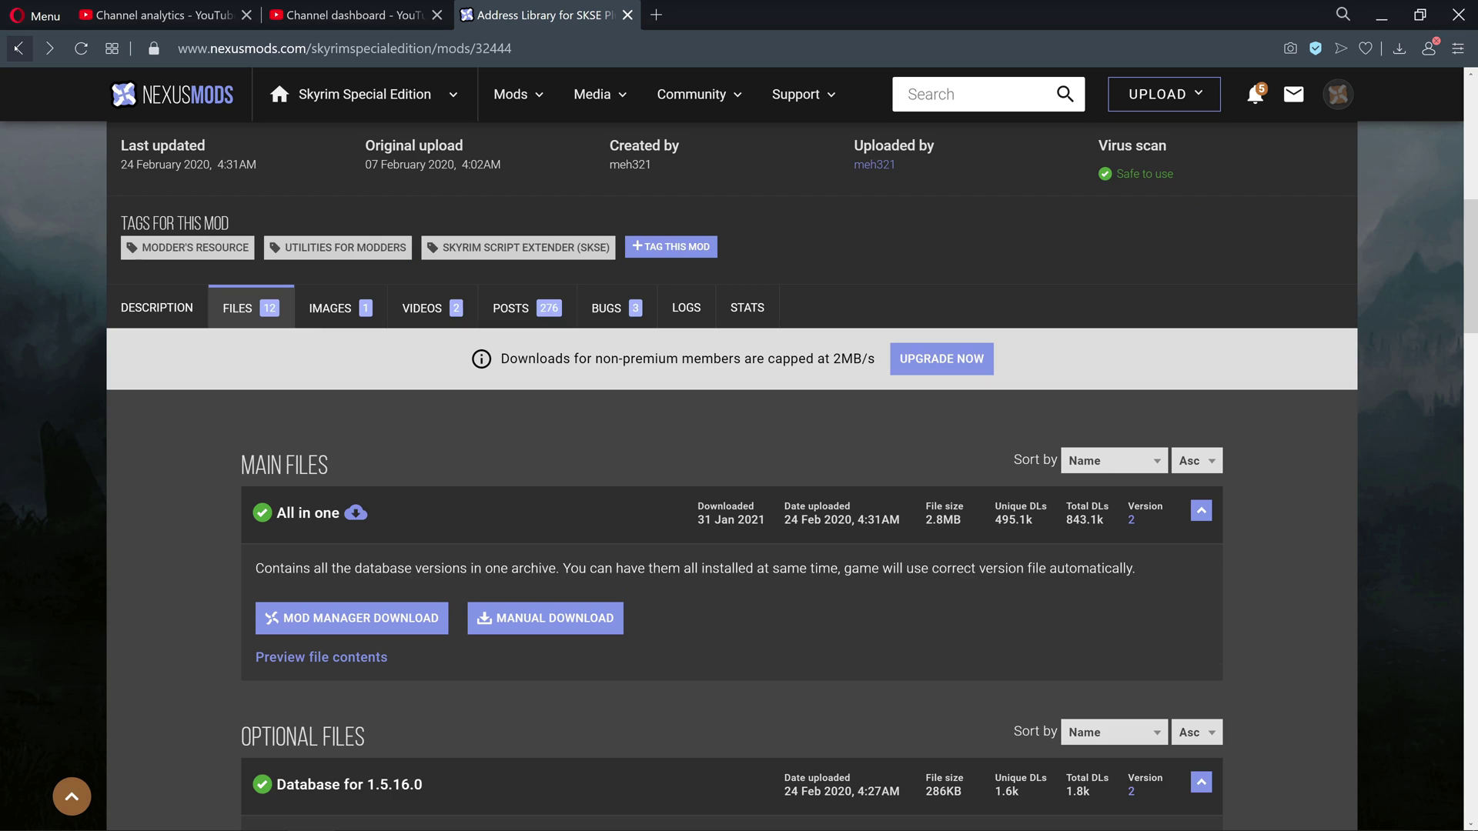
{"action": "left_click", "coordinate": [19, 48]}
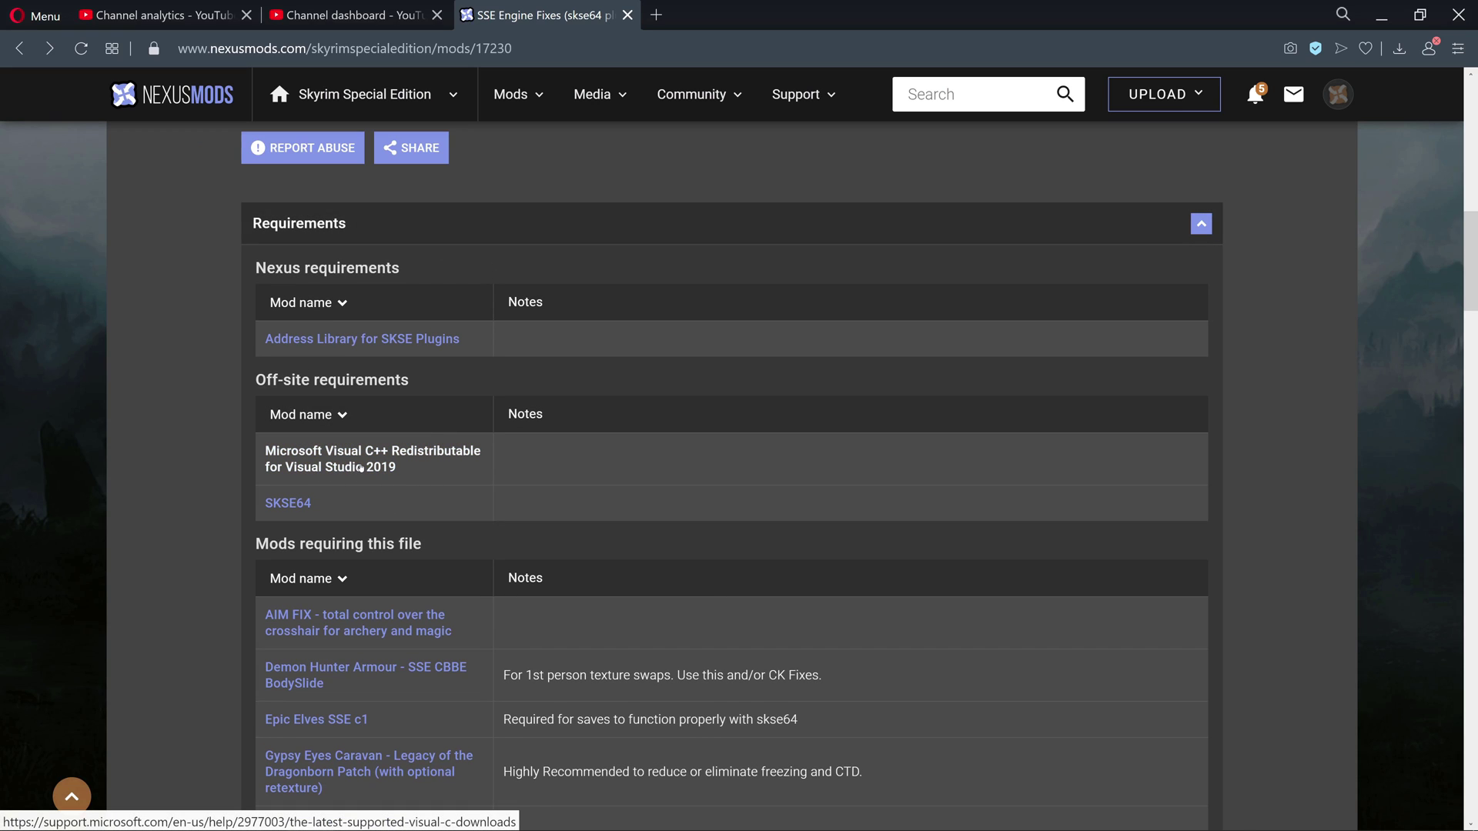
Open the Visual C++ Redistributable requirement and save the x64 installer for Visual Studio 2015, 2017 and 2019 in Downloads as VC_redist.x64 (1).exe
{"action": "left_click", "coordinate": [361, 467]}
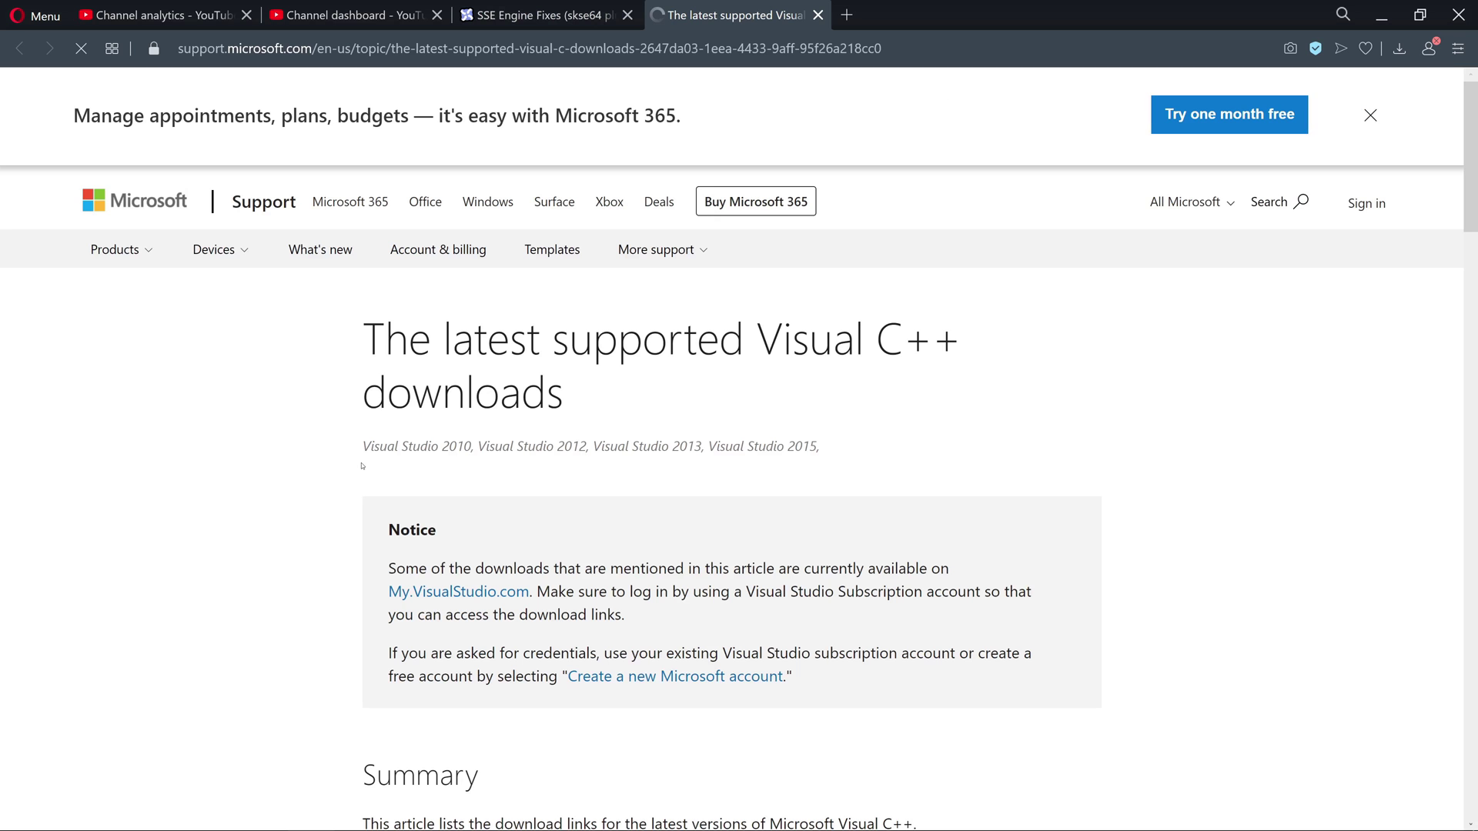
{"action": "scroll", "coordinate": [367, 465], "scroll_direction": "down", "scroll_amount": 5}
{"action": "scroll", "coordinate": [608, 508], "scroll_direction": "down", "scroll_amount": 1}
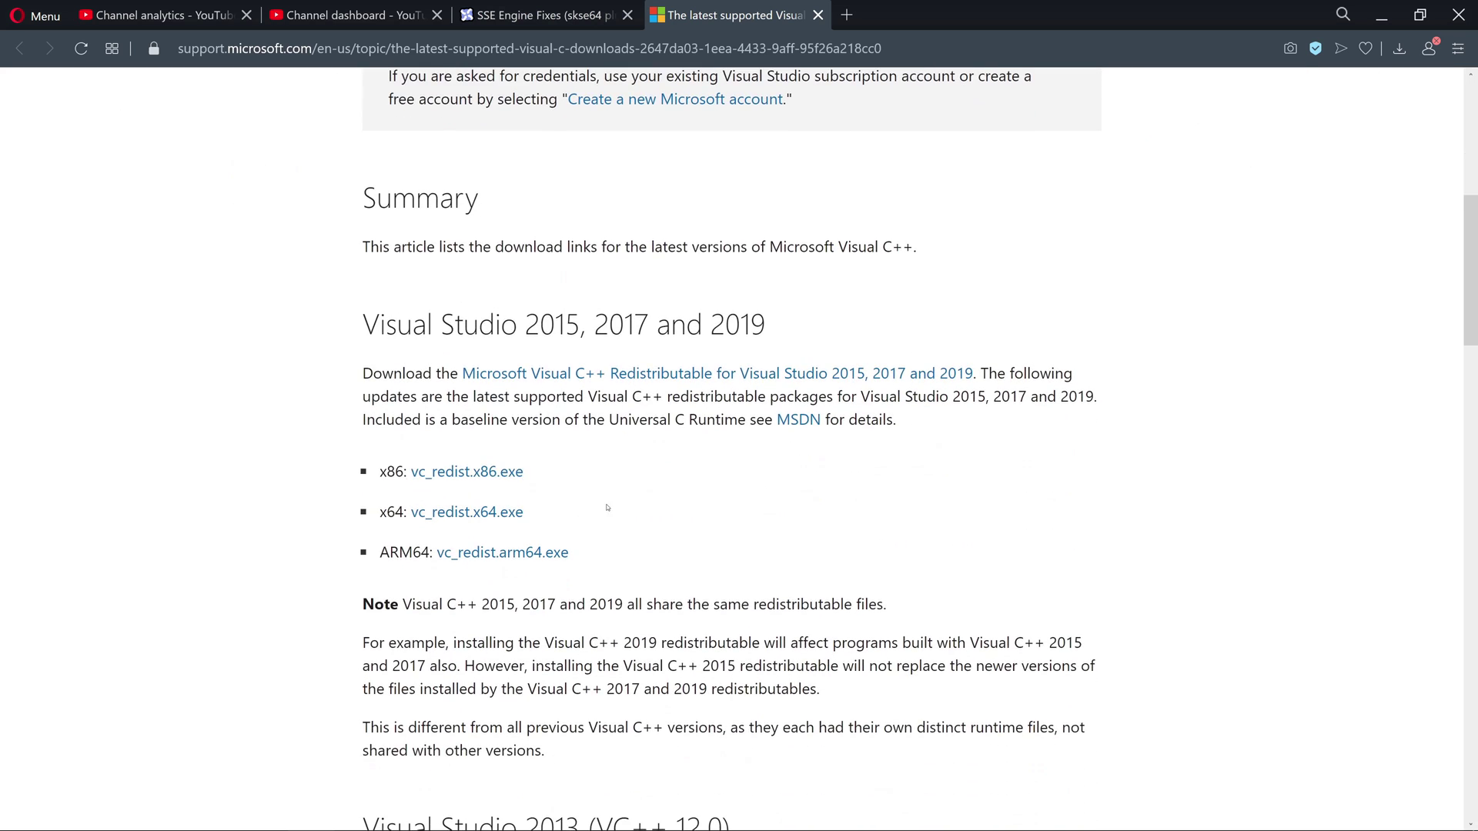
{"action": "triple_click", "coordinate": [414, 535]}
{"action": "left_click", "coordinate": [459, 514]}
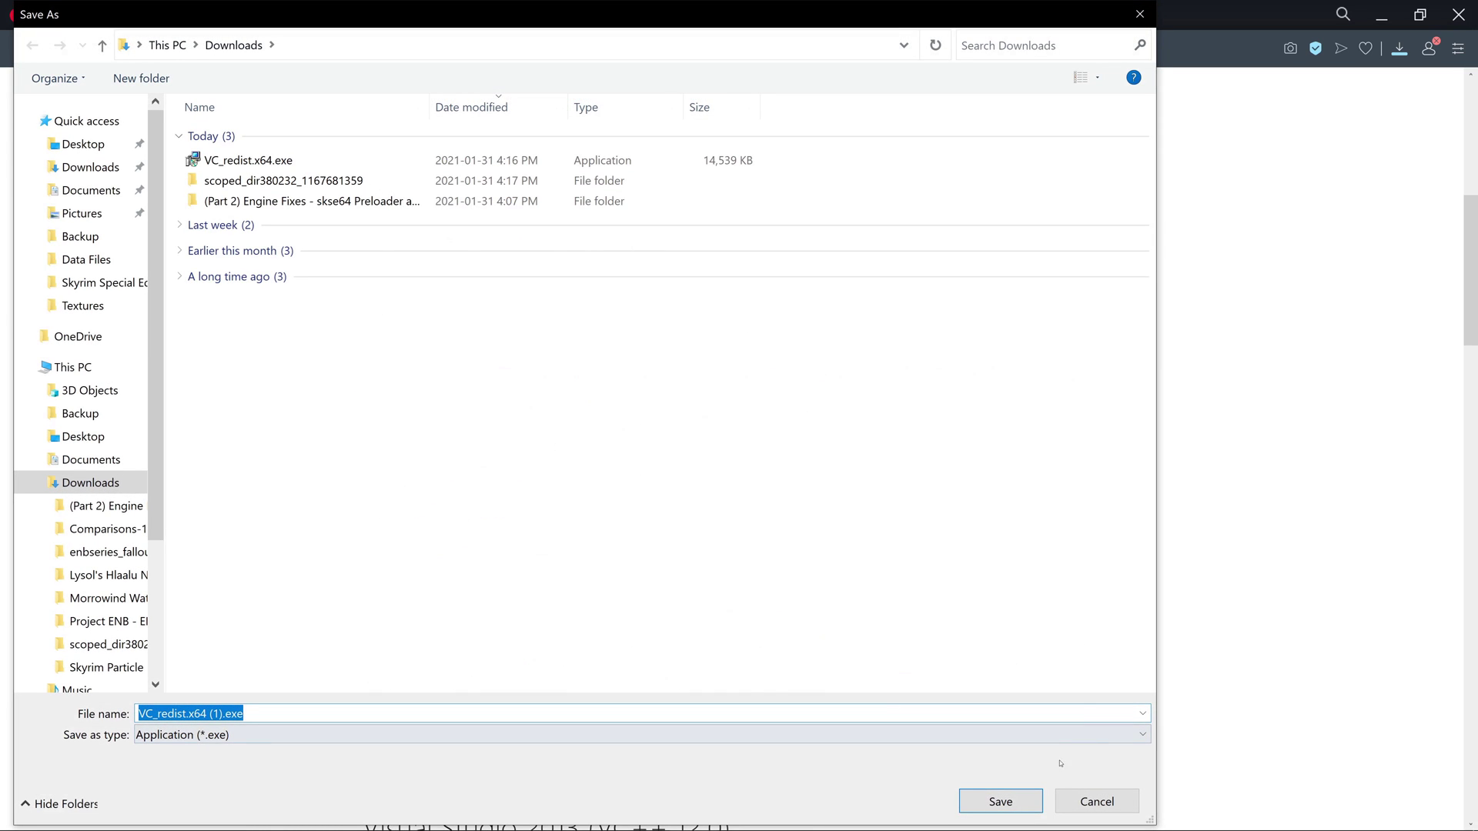
{"action": "left_click", "coordinate": [1001, 802]}
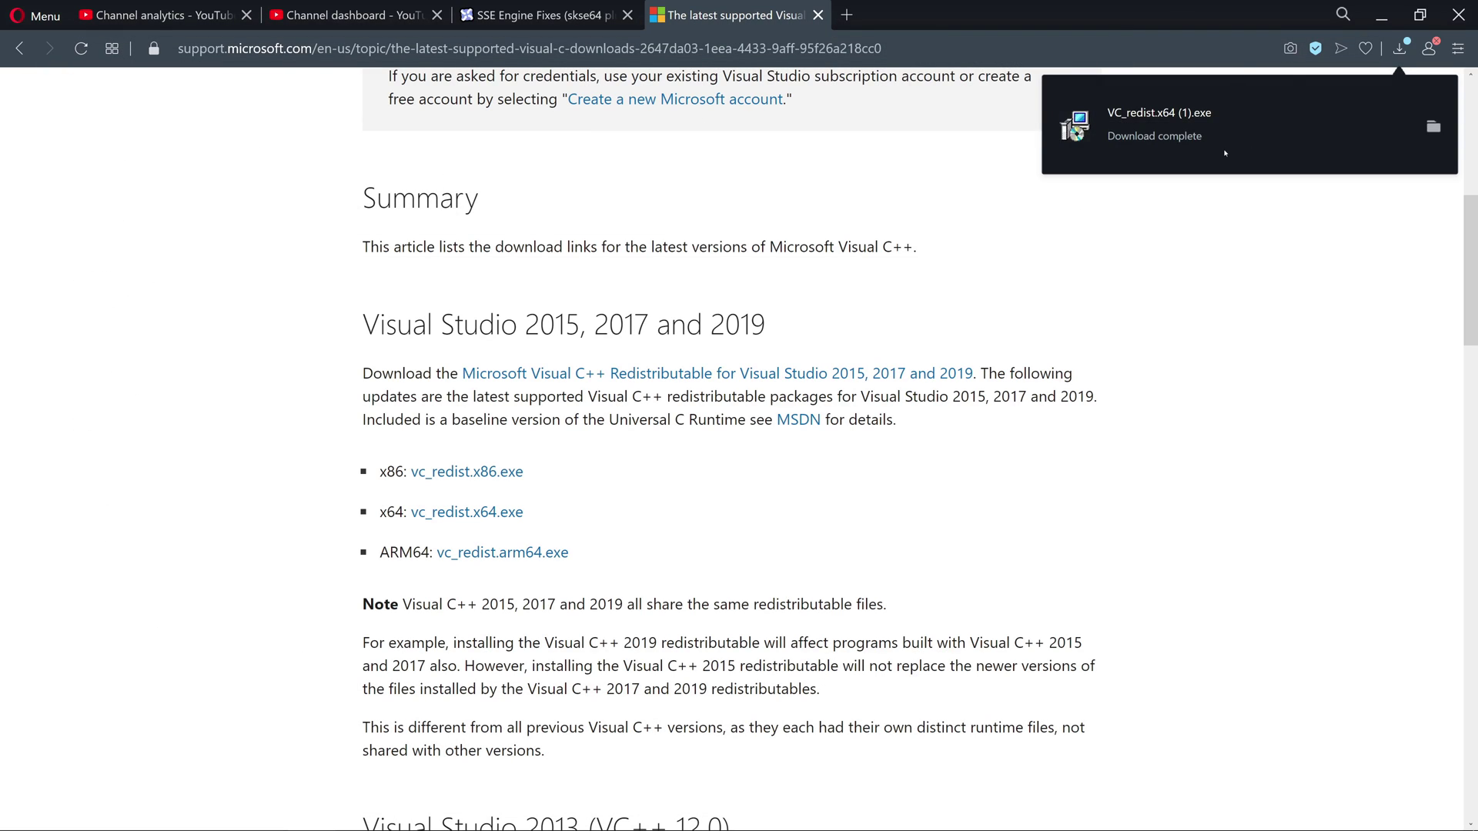
Launch the downloaded Visual C++ x64 installer, and close its setup window without repairing or uninstalling
{"action": "left_click", "coordinate": [1225, 153]}
{"action": "left_click", "coordinate": [801, 461]}
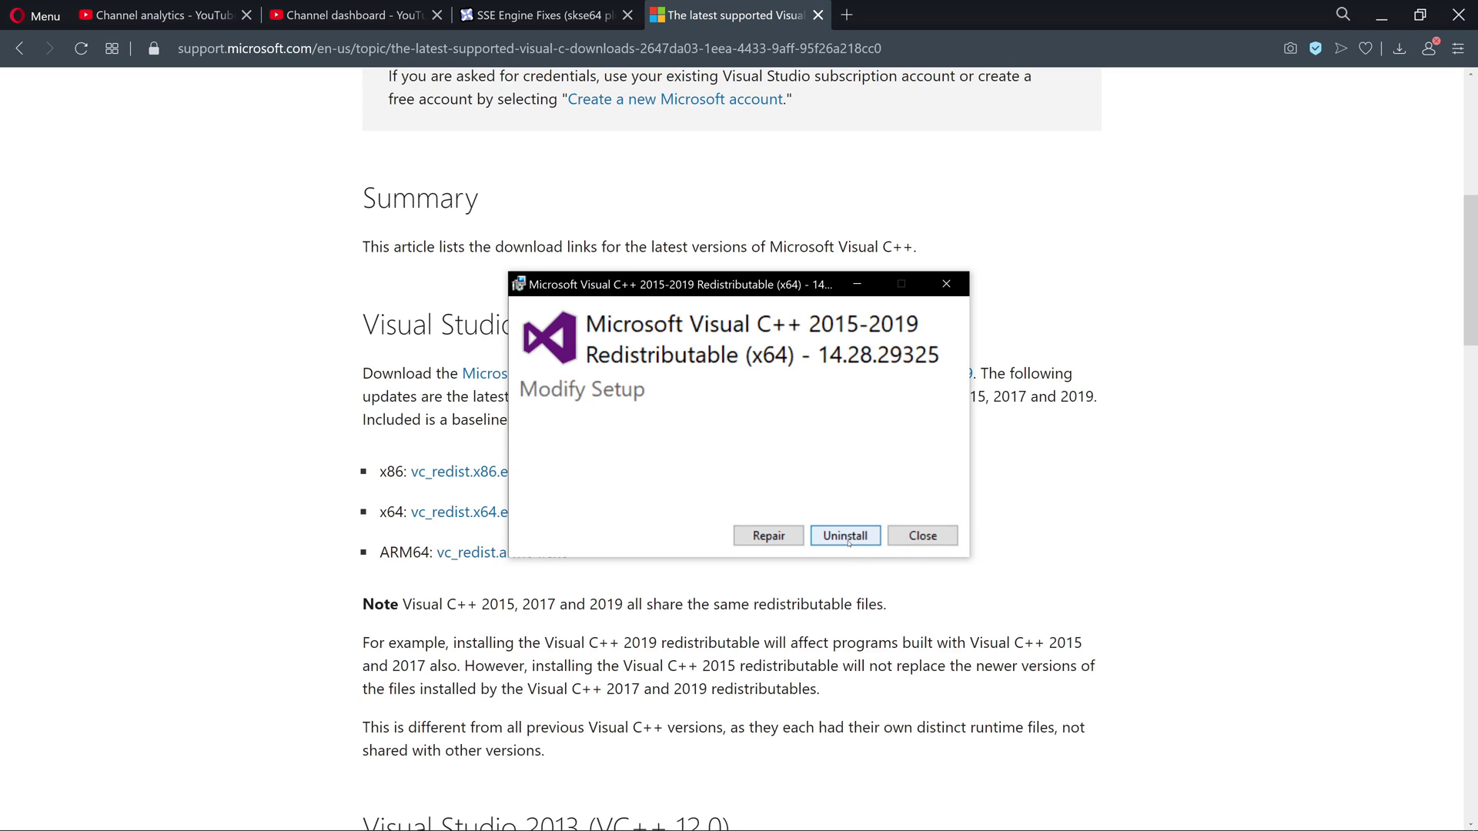
{"action": "key", "text": "Escape"}
{"action": "left_click", "coordinate": [798, 500]}
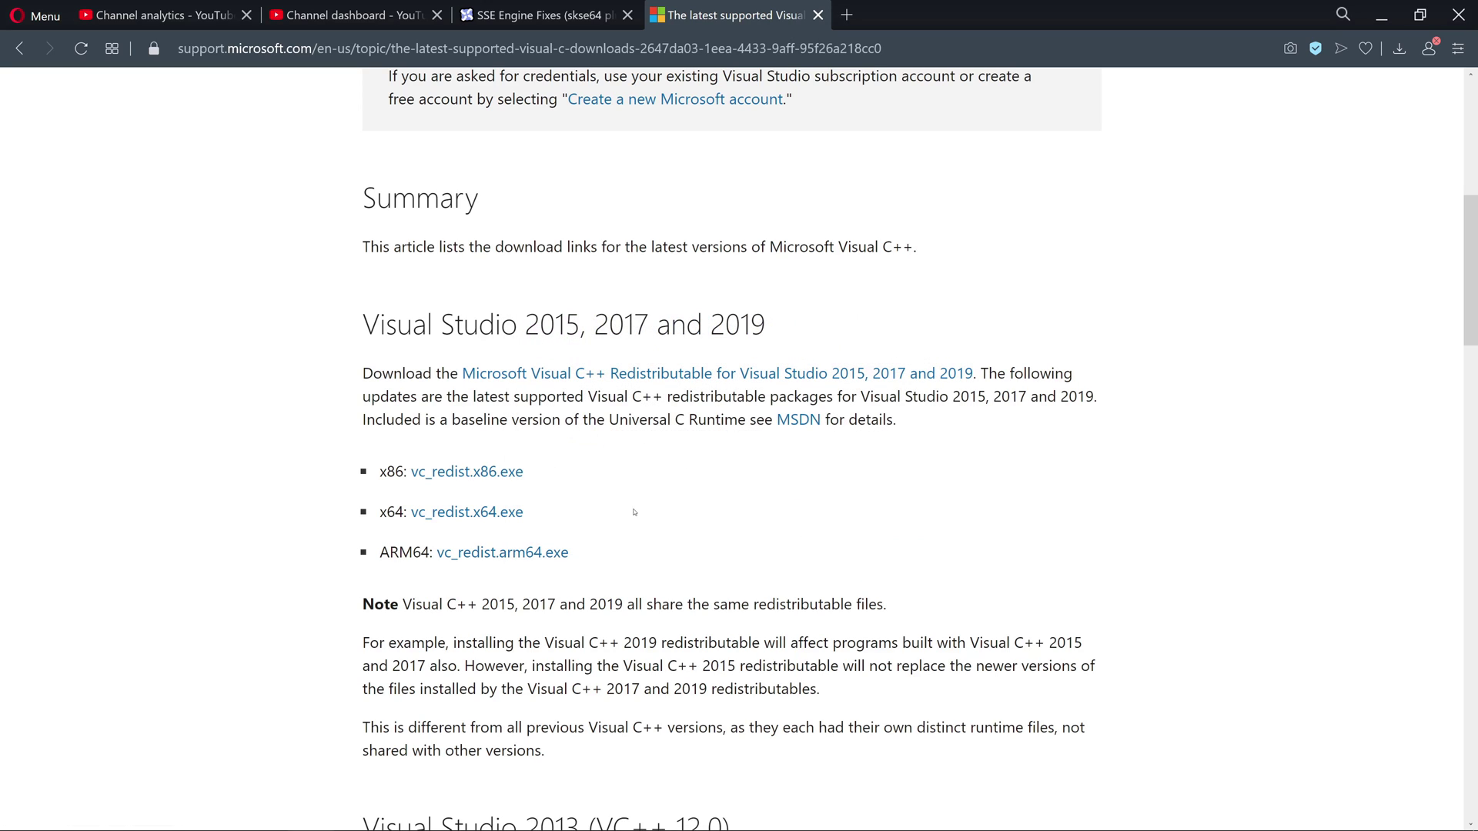
Close the Microsoft downloads page and return to the description of the SSE Engine Fixes mod
{"action": "left_click", "coordinate": [817, 15]}
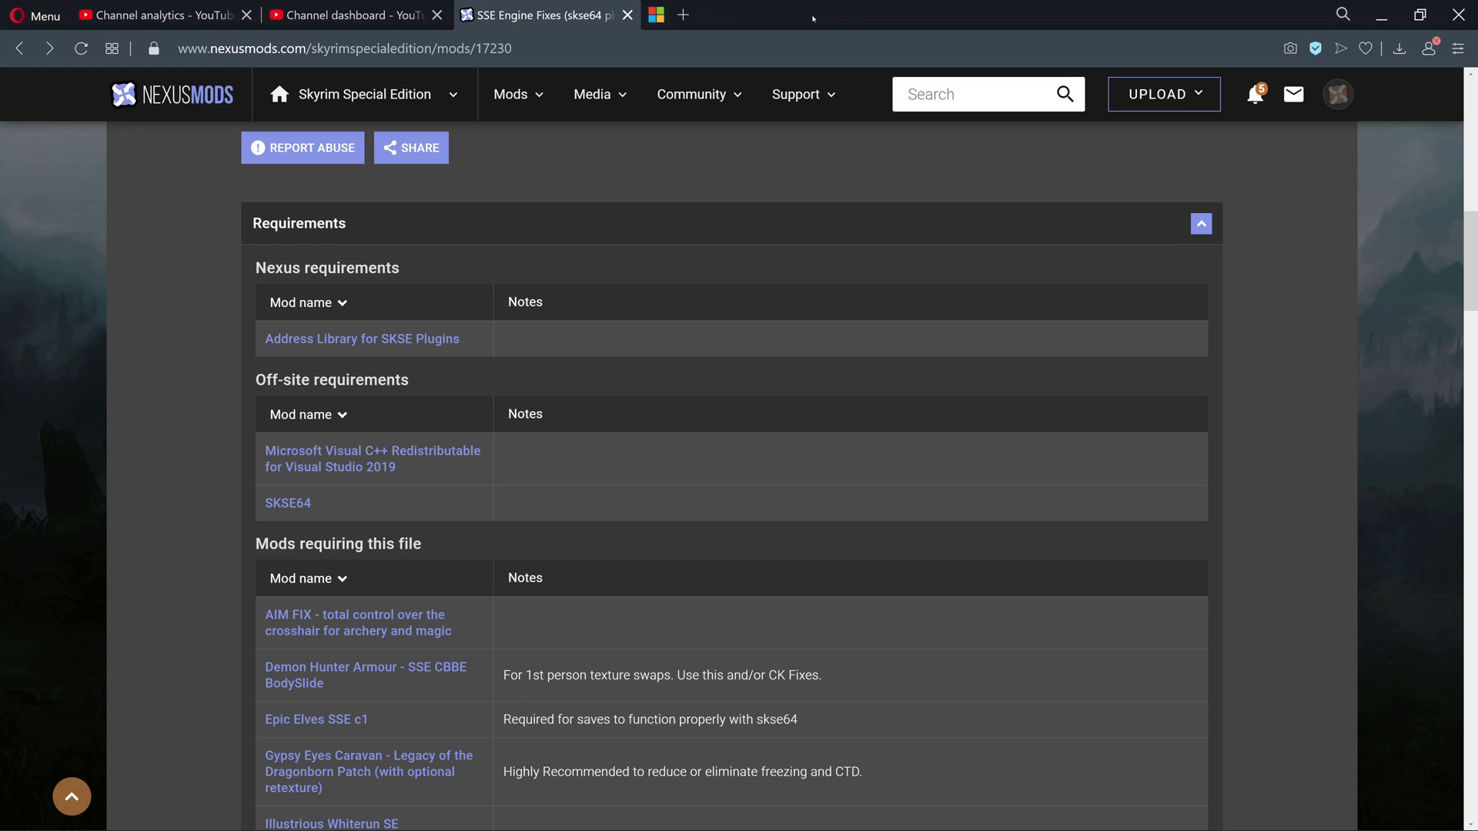
{"action": "left_click", "coordinate": [294, 502]}
{"action": "scroll", "coordinate": [522, 515], "scroll_direction": "up", "scroll_amount": 9}
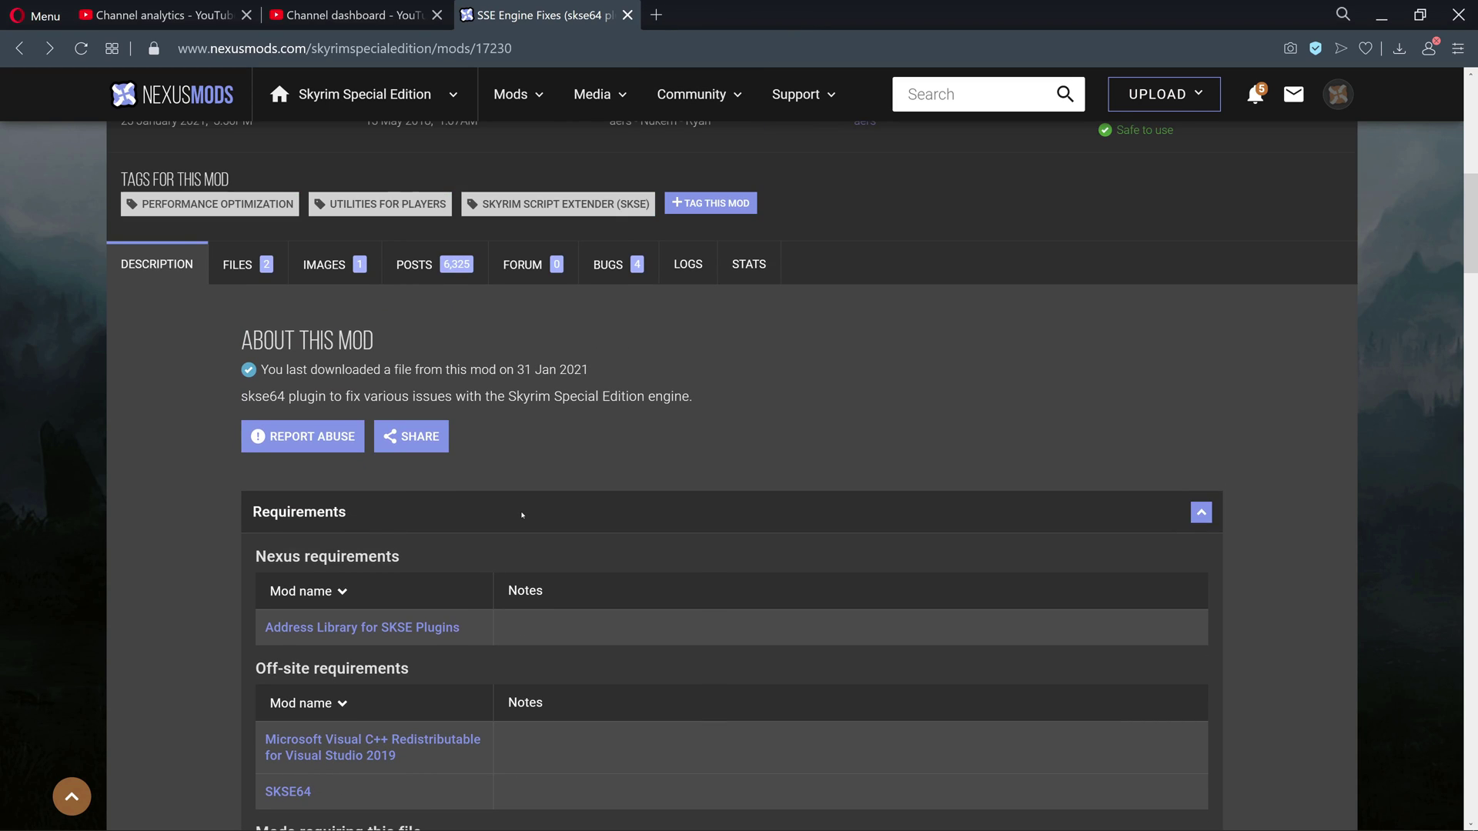
Start the free slow download of (Part 1) Engine Fixes from the mod's files through the mod manager
{"action": "scroll", "coordinate": [522, 514], "scroll_direction": "down", "scroll_amount": 5}
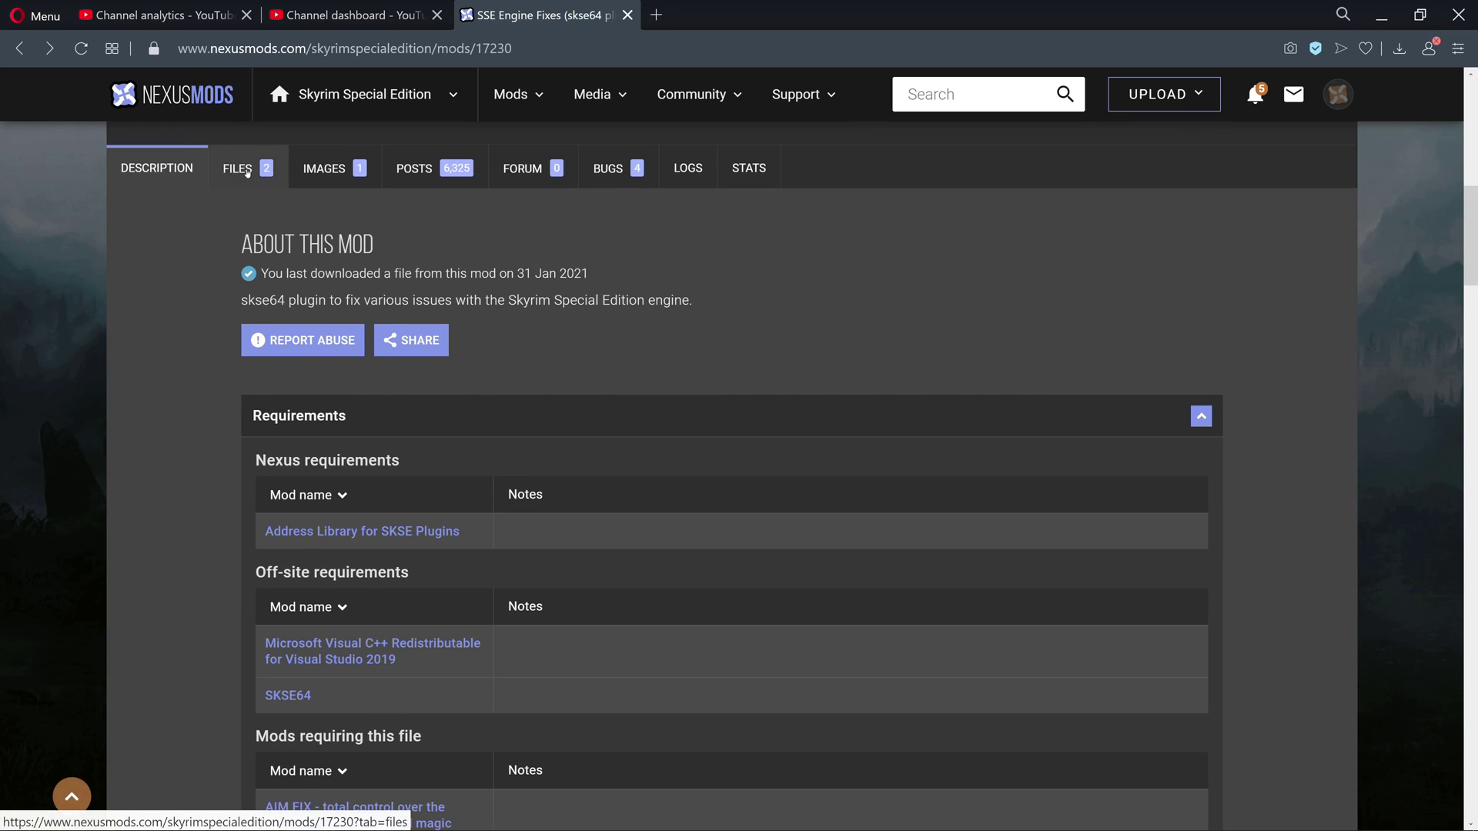
{"action": "left_click", "coordinate": [247, 173]}
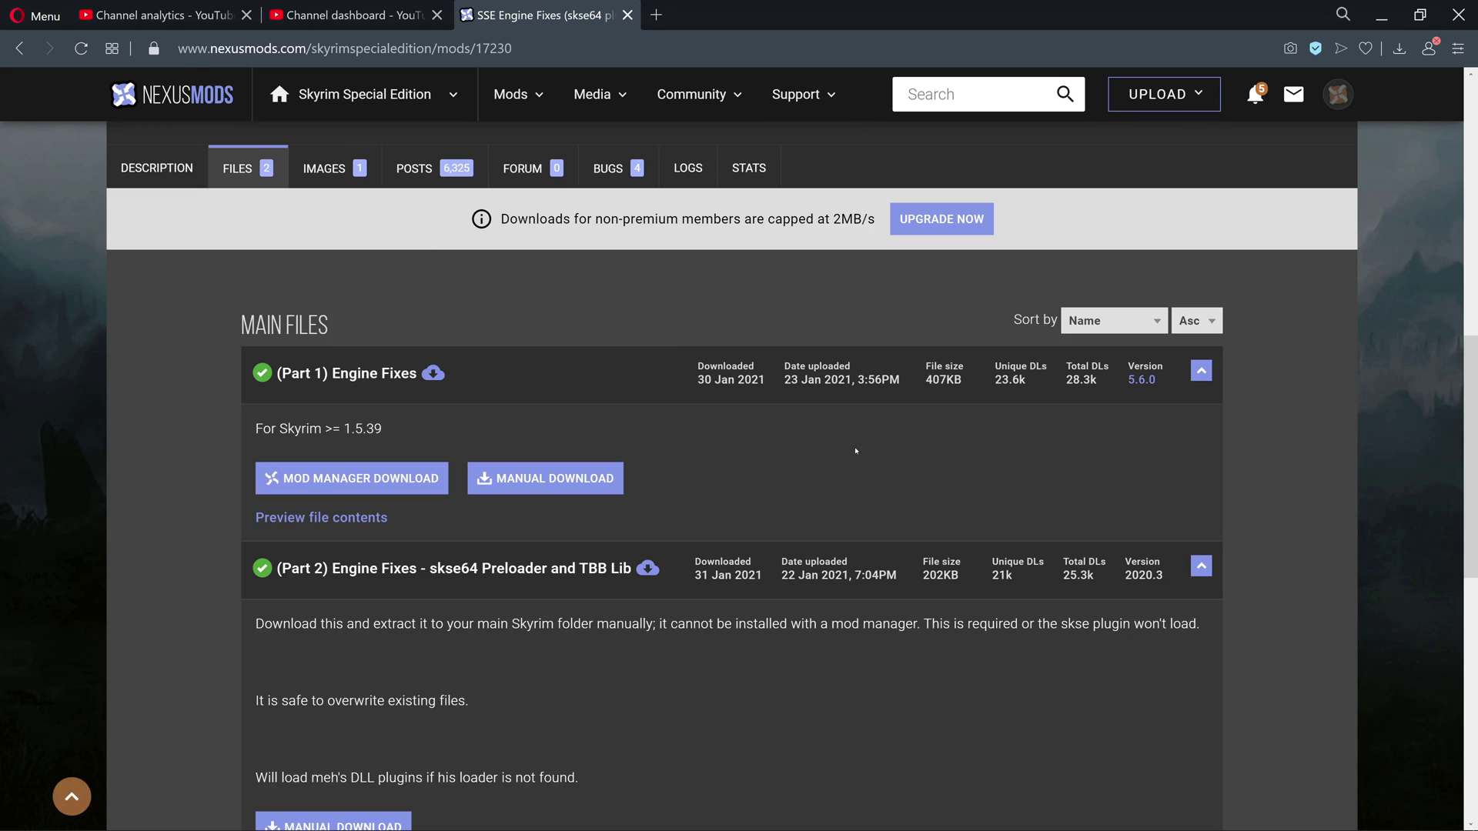
{"action": "scroll", "coordinate": [855, 451], "scroll_direction": "down", "scroll_amount": 1}
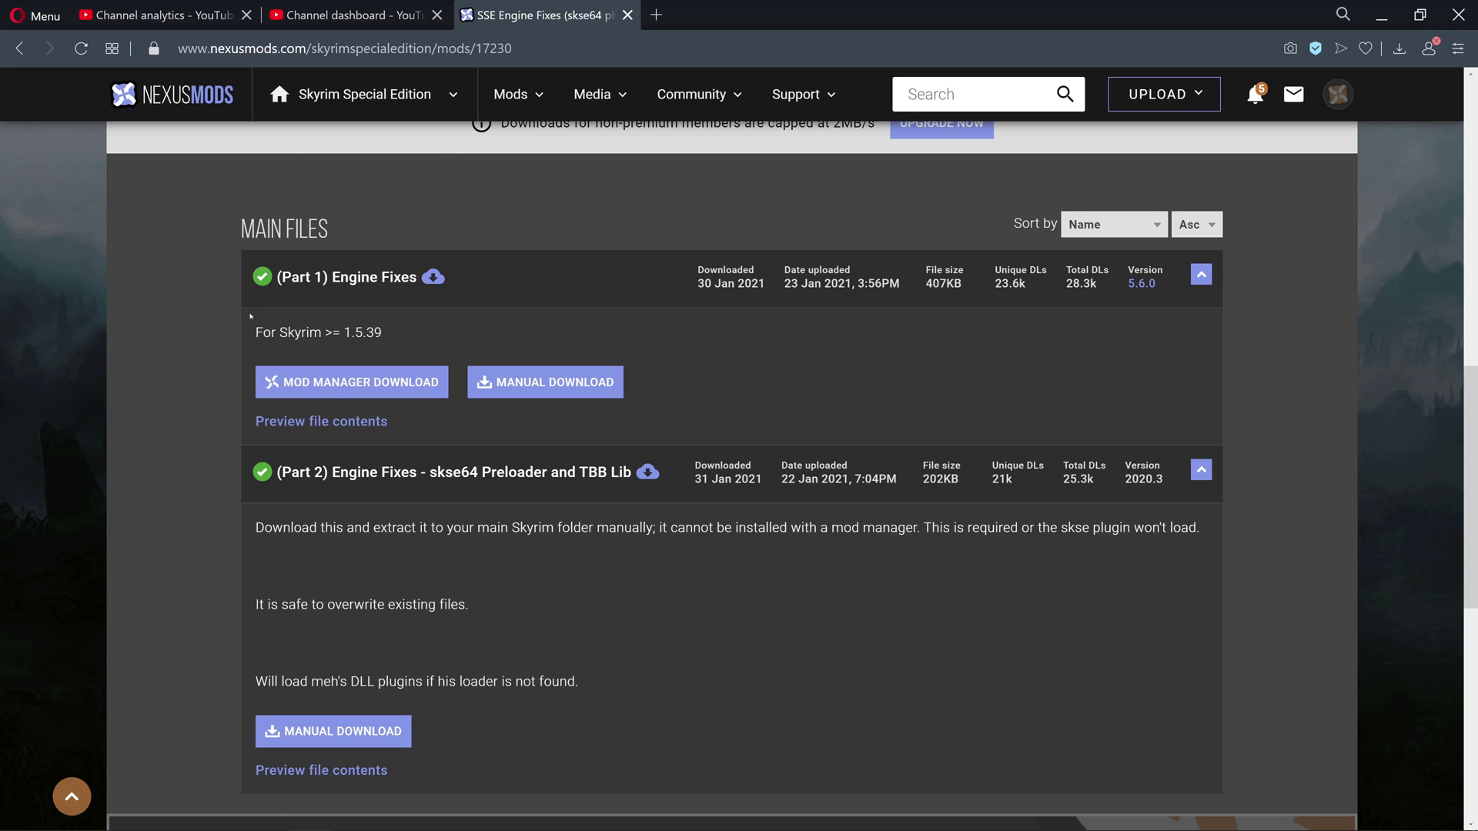
{"action": "left_click", "coordinate": [337, 381]}
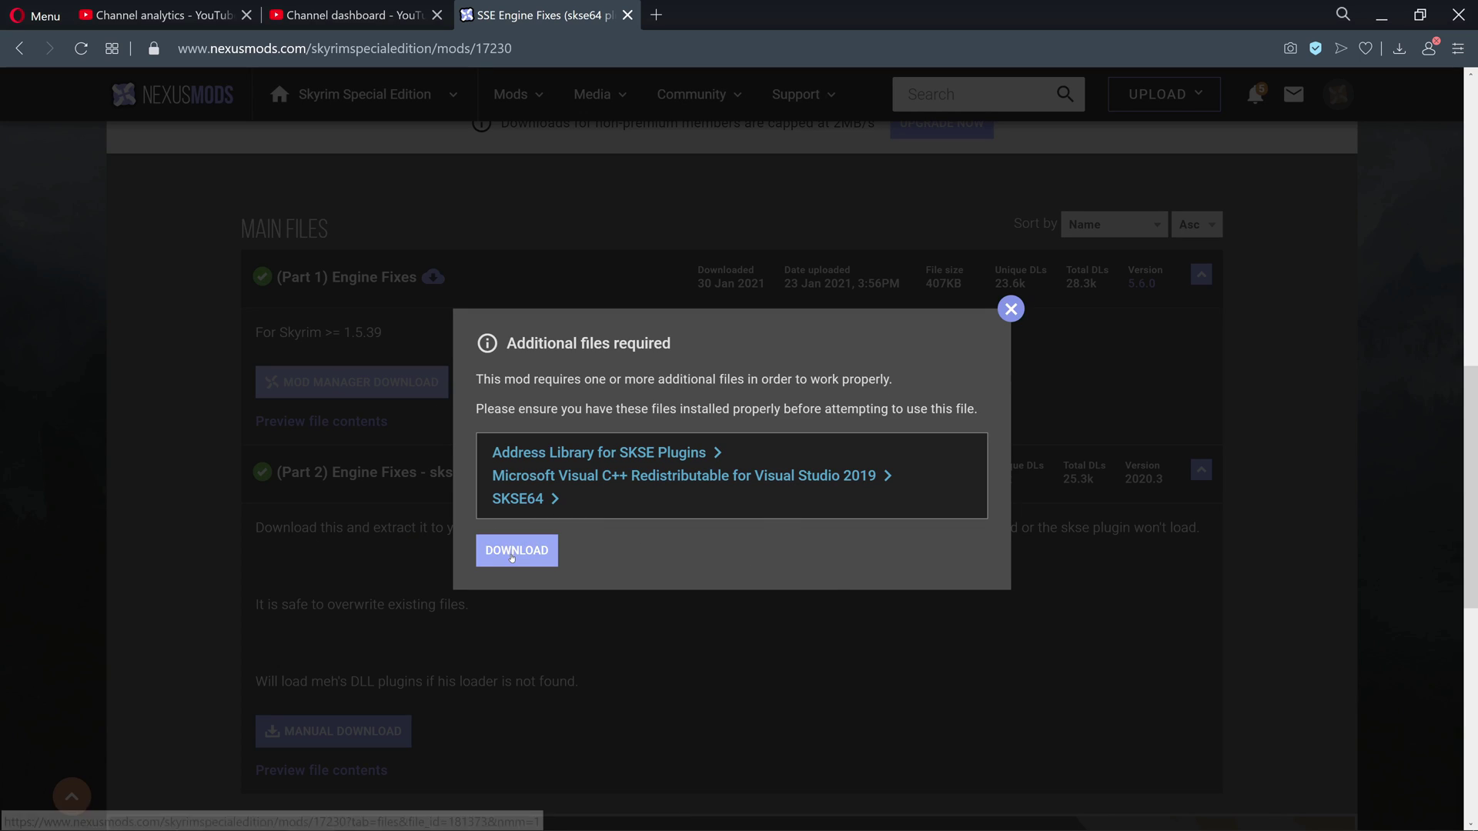
{"action": "left_click", "coordinate": [512, 558]}
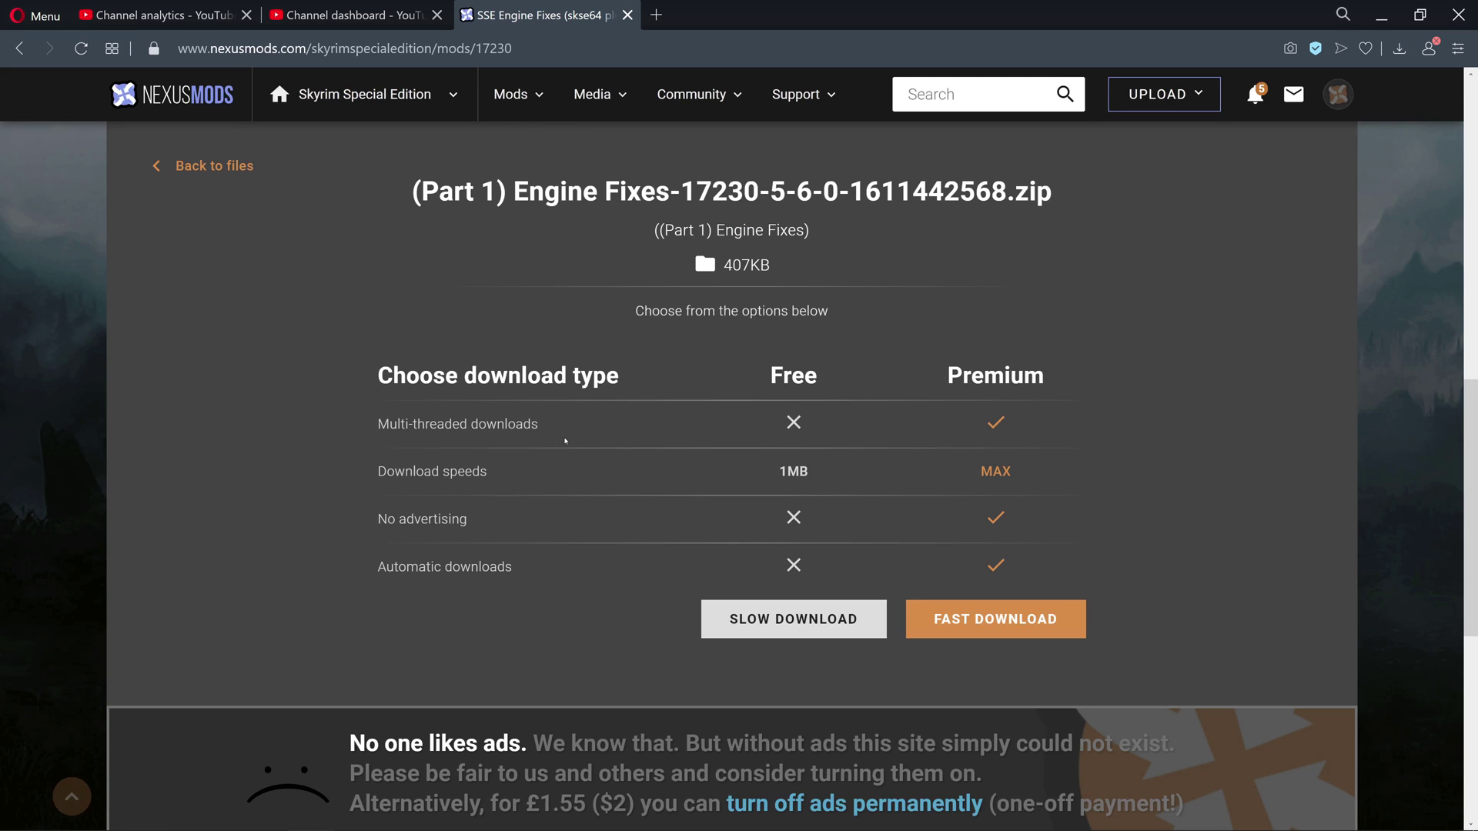
{"action": "left_click", "coordinate": [793, 619]}
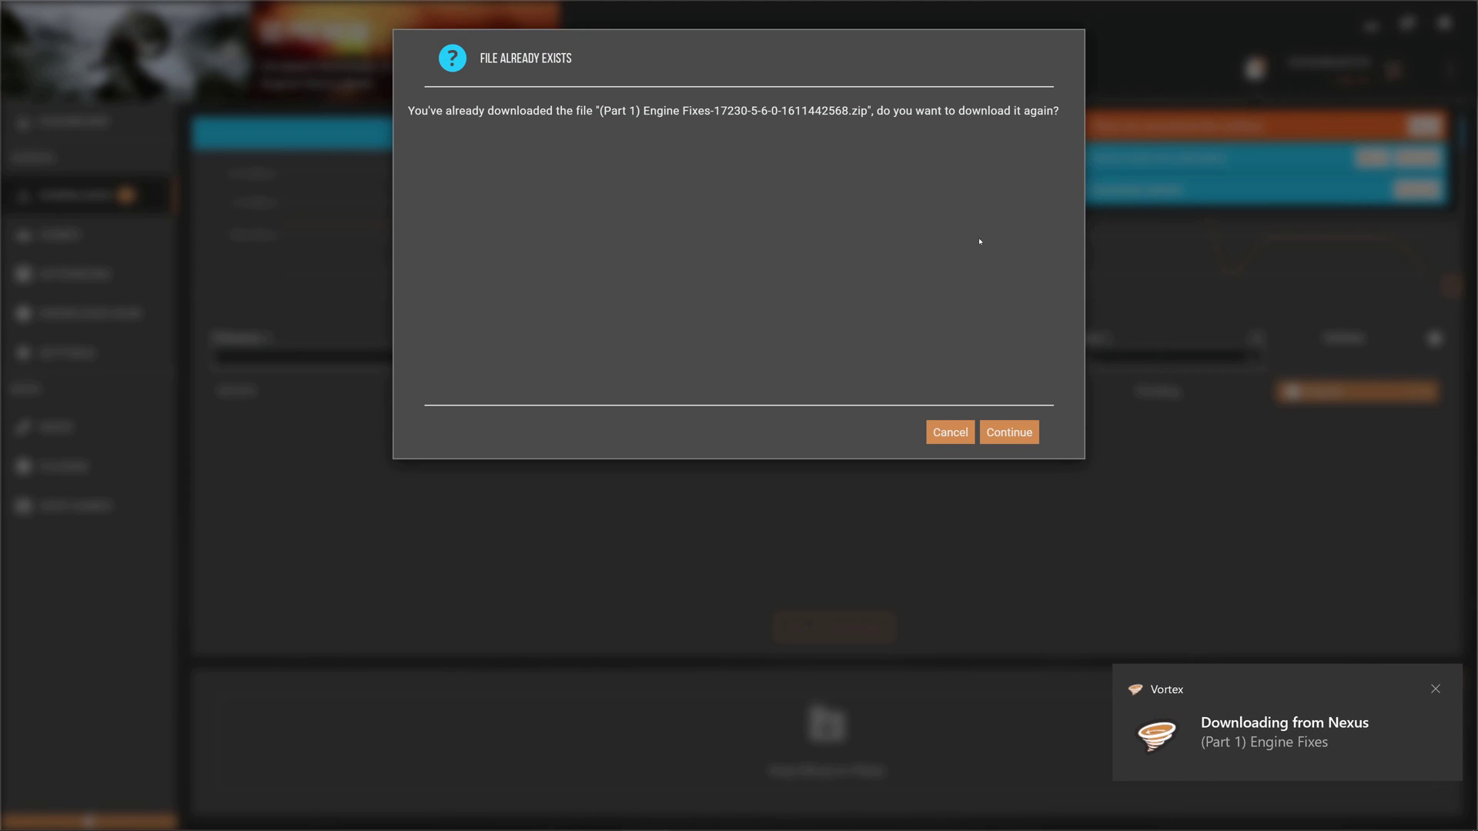
Accept downloading the existing Part 1 archive again in Vortex, and install and enable (Part 1) Engine Fixes
{"action": "left_click", "coordinate": [1022, 433]}
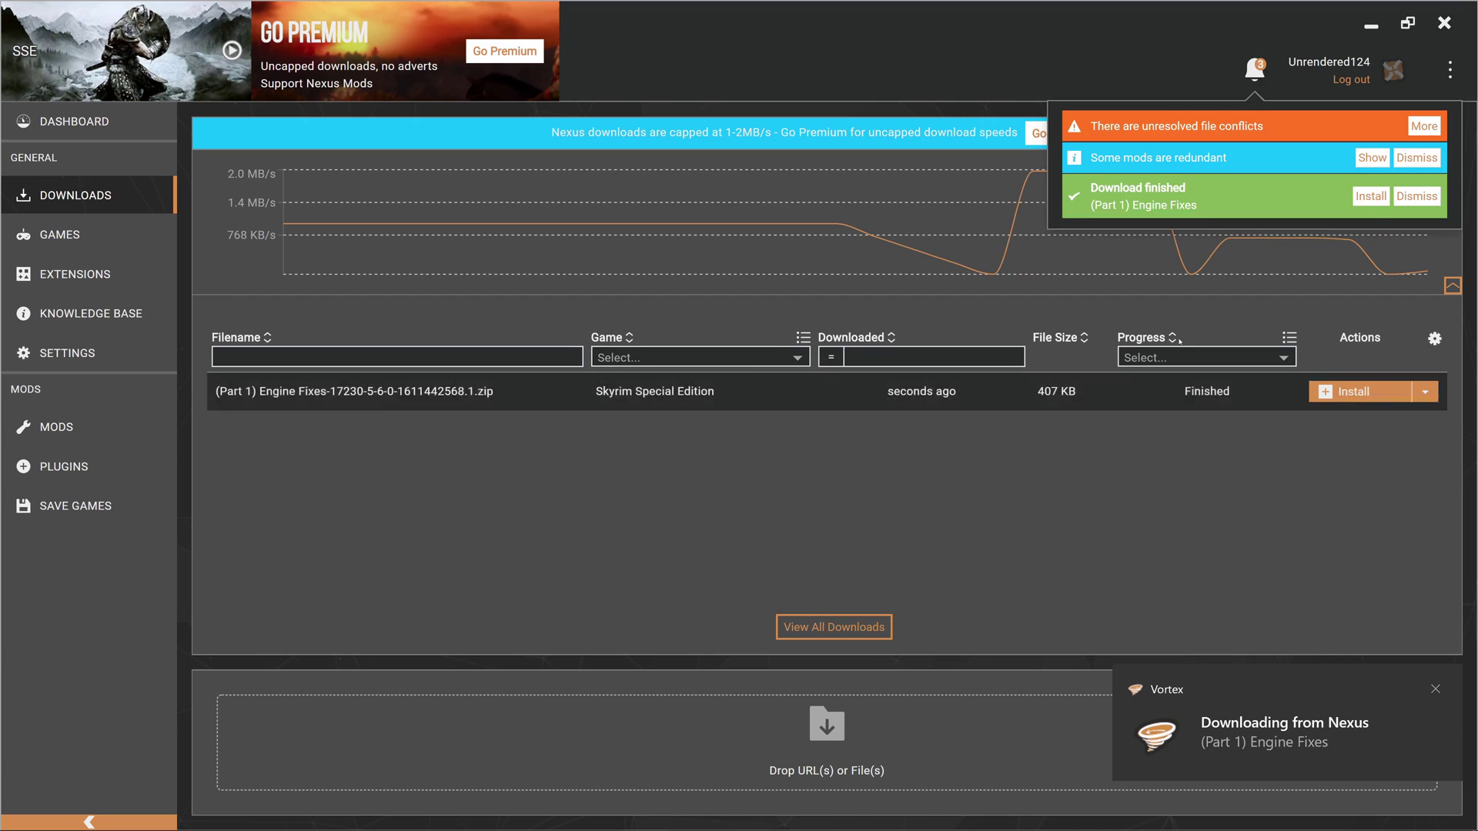
{"action": "left_click", "coordinate": [1380, 195]}
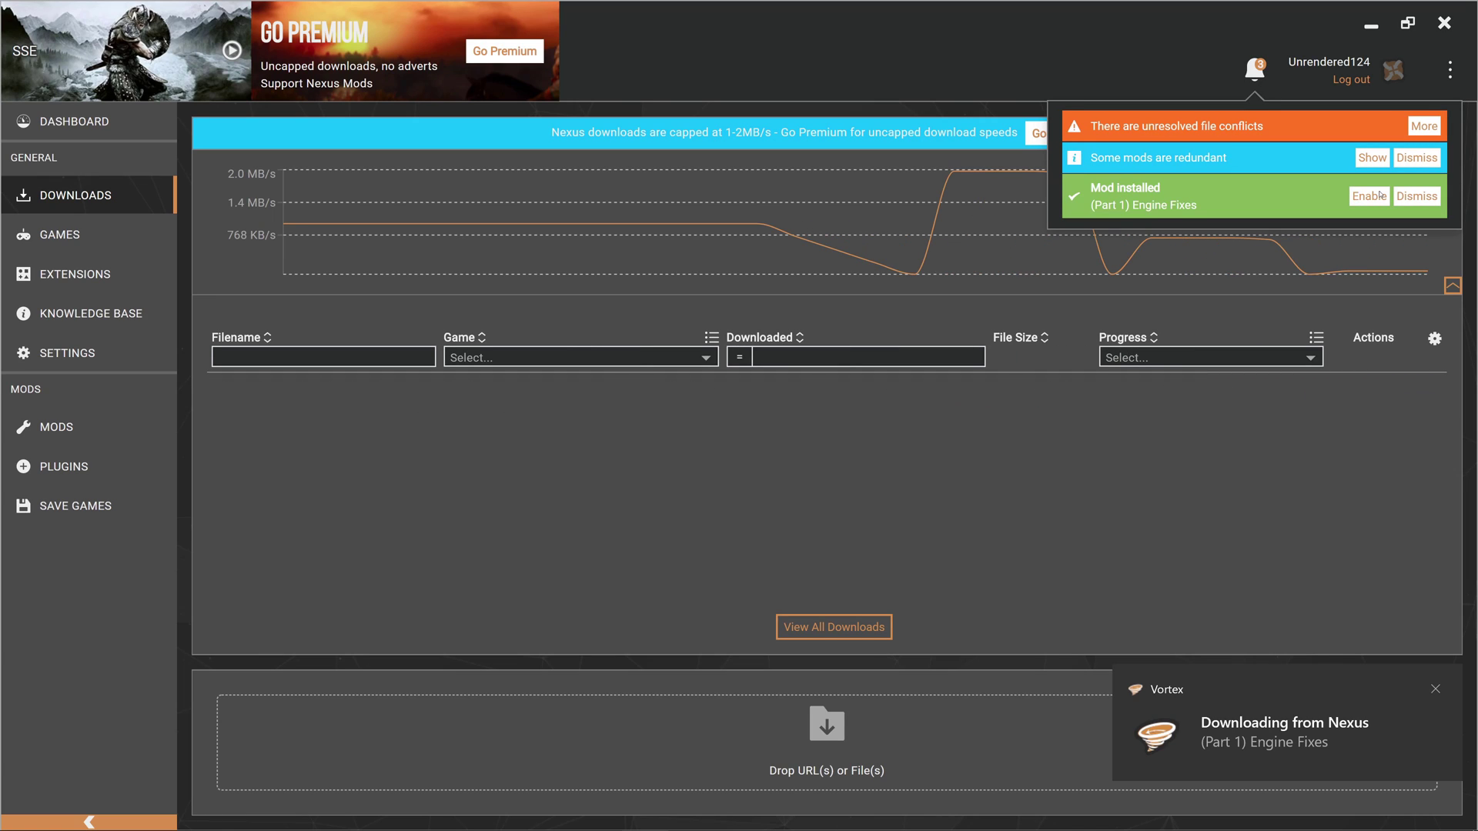
{"action": "left_click", "coordinate": [1380, 195]}
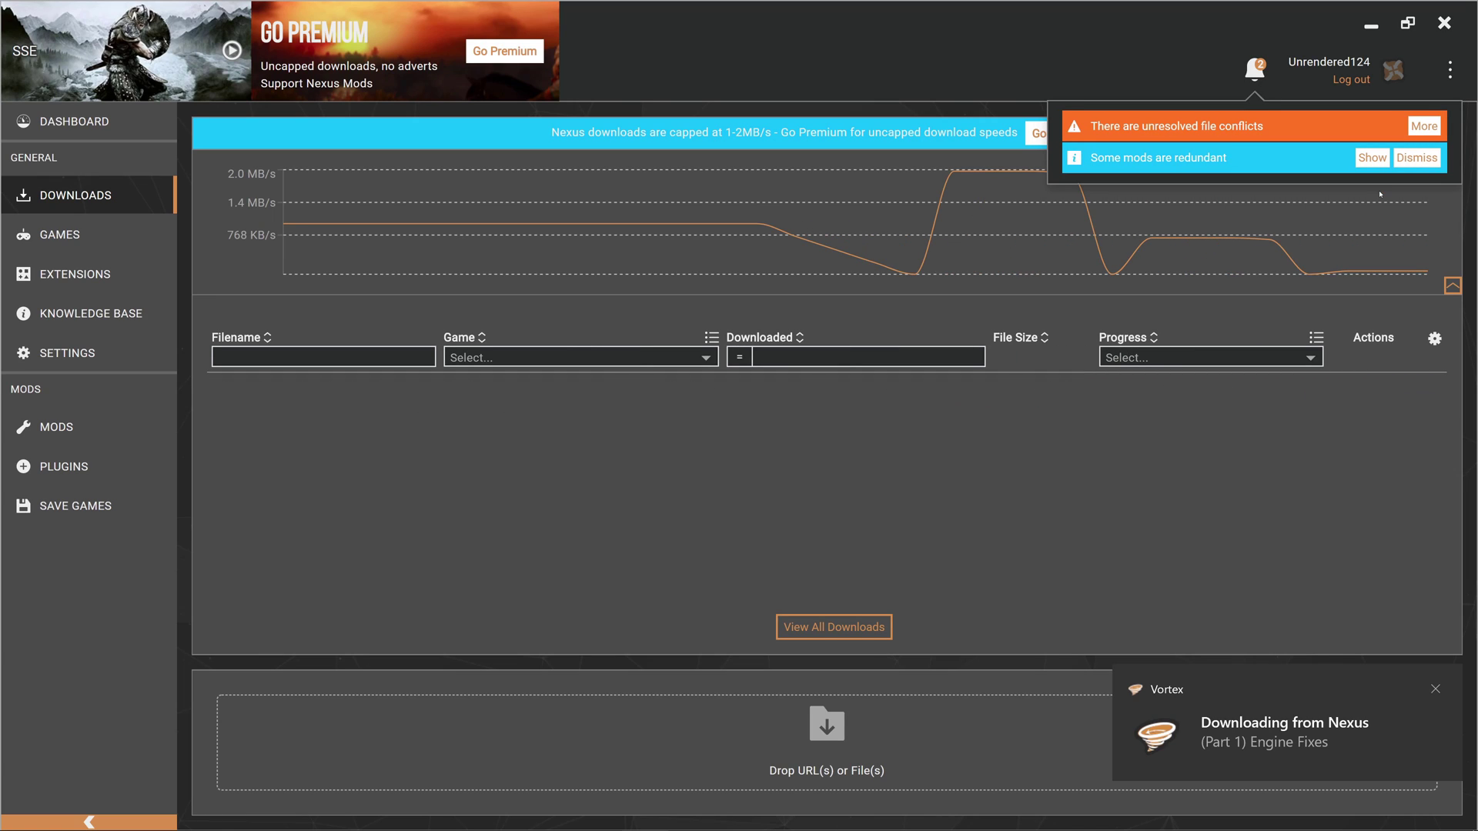
{"action": "left_click", "coordinate": [1431, 124]}
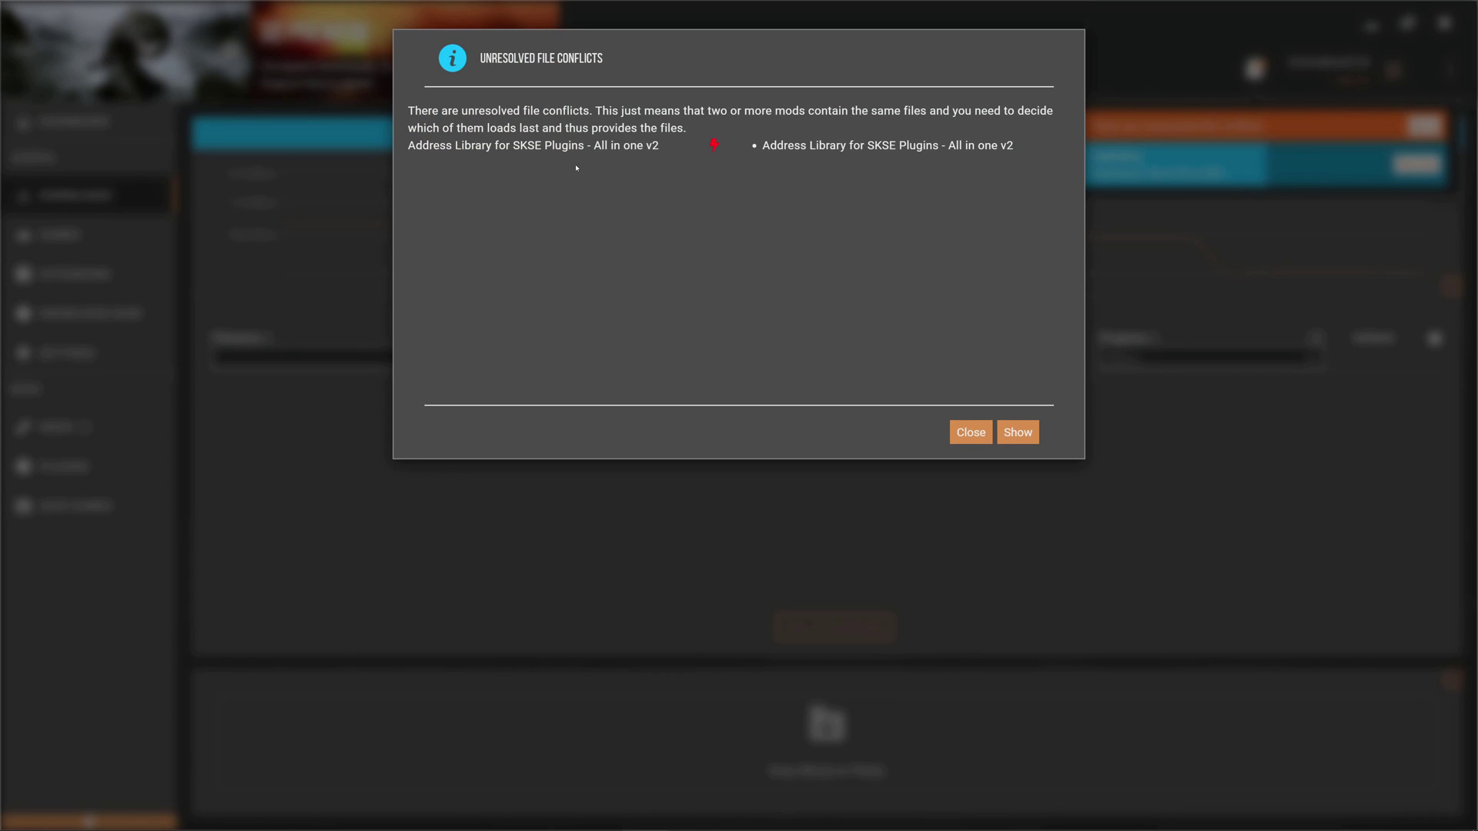
{"action": "left_click", "coordinate": [1018, 431]}
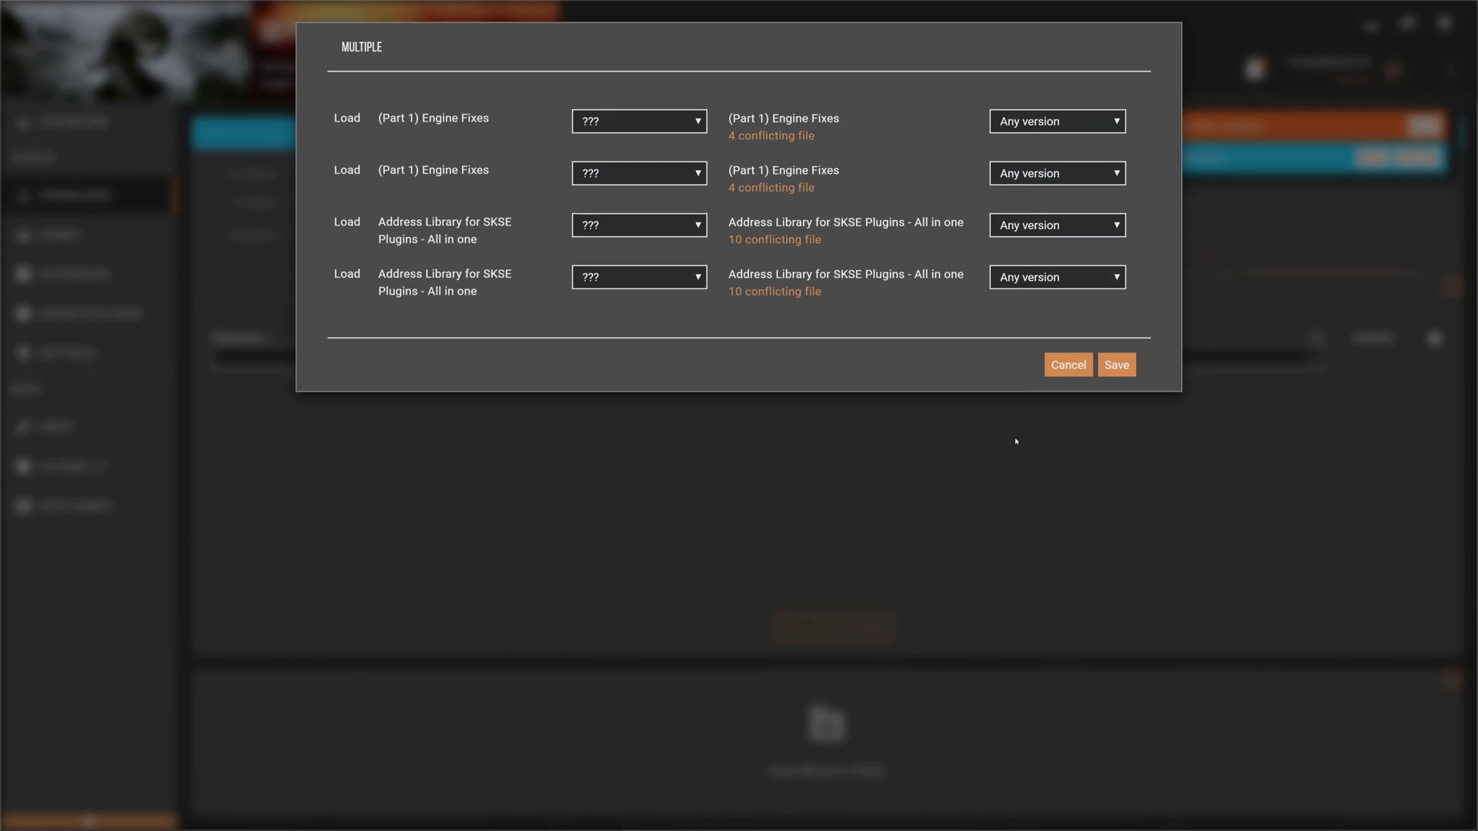
{"action": "left_click", "coordinate": [638, 130]}
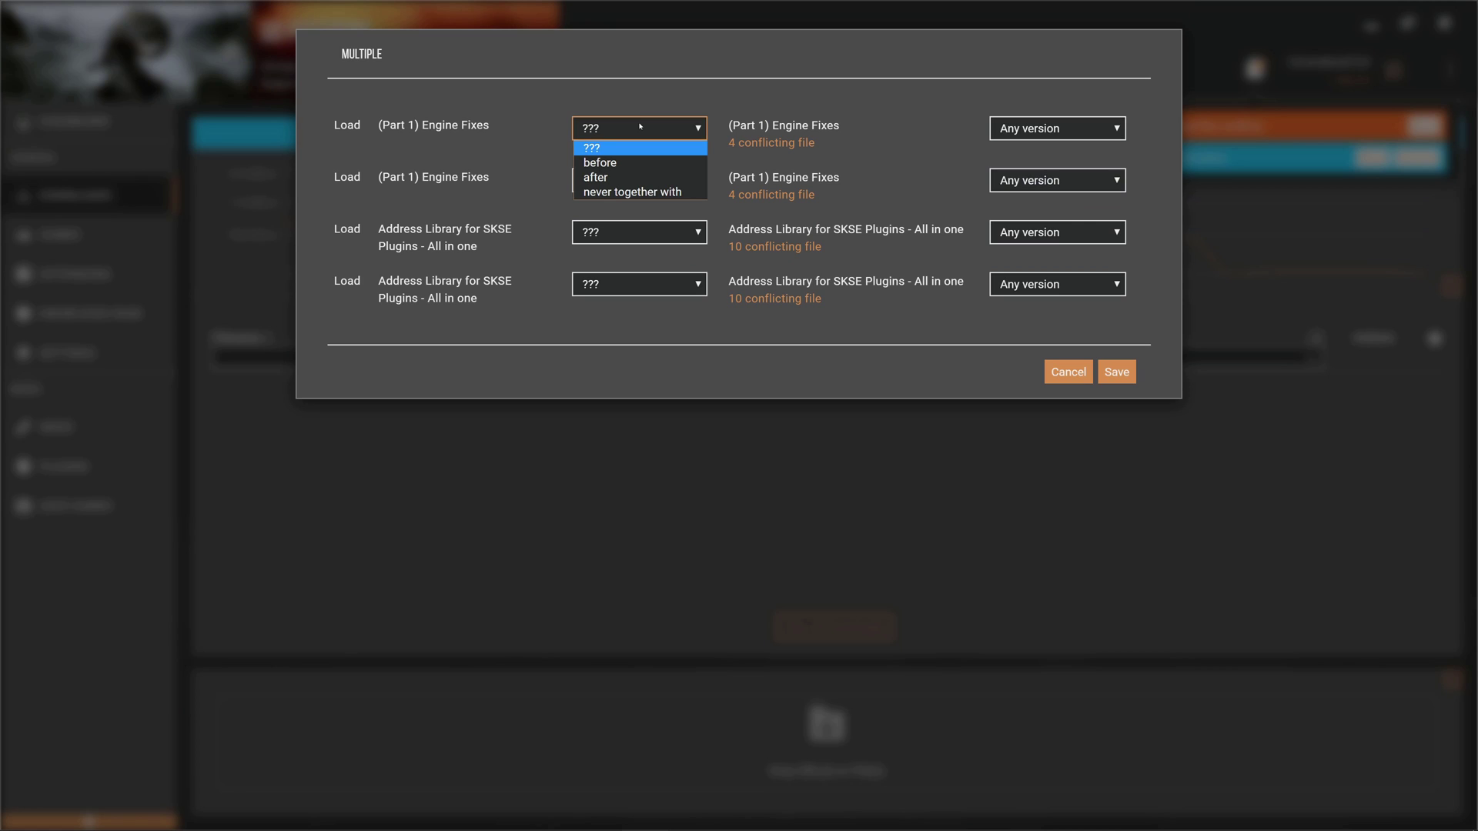
{"action": "left_click", "coordinate": [640, 126]}
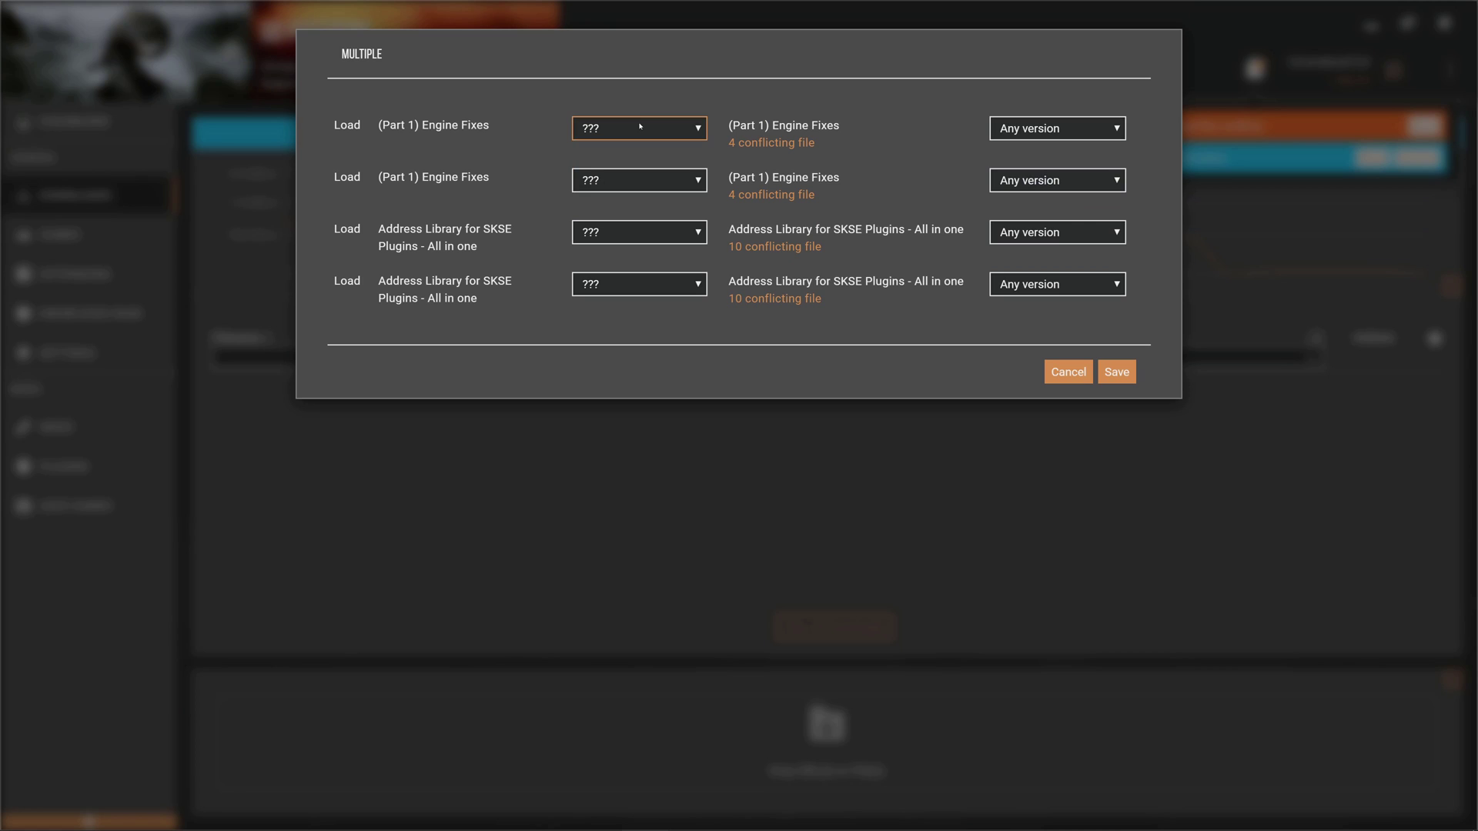
{"action": "left_click", "coordinate": [651, 232]}
{"action": "left_click", "coordinate": [769, 233]}
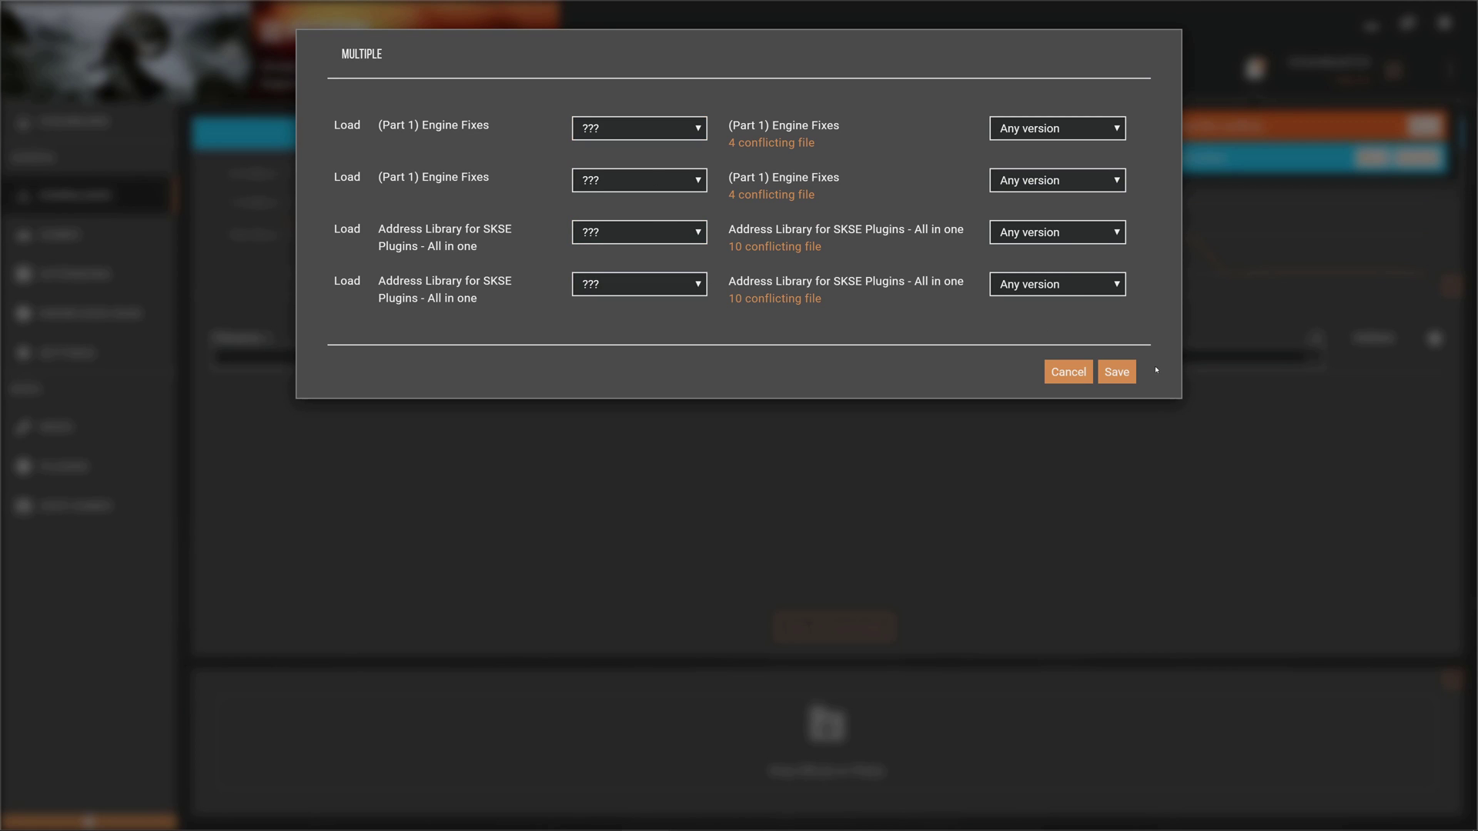
{"action": "left_click", "coordinate": [1117, 372]}
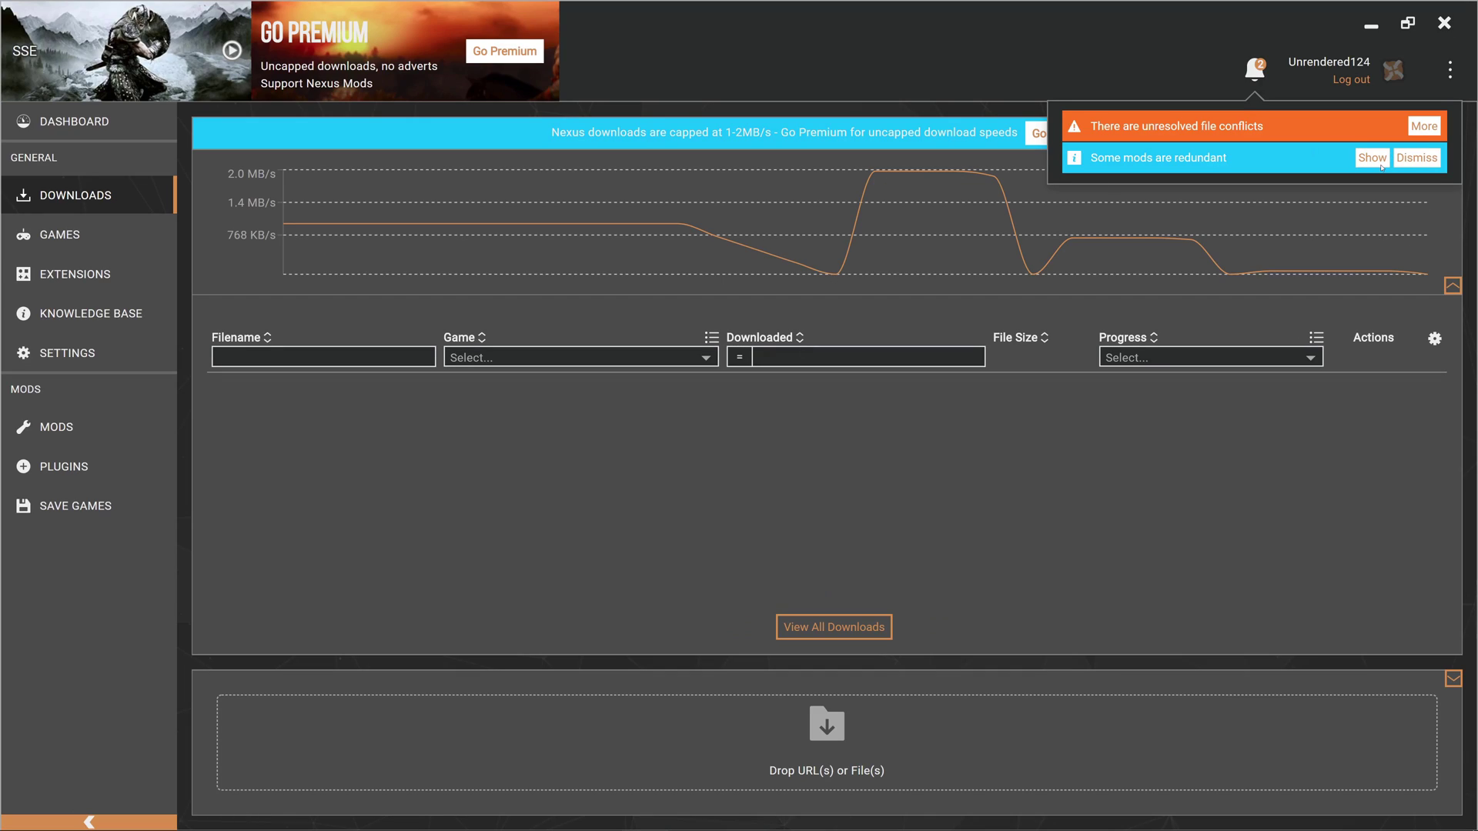
Resolve the file conflicts by setting the second Engine Fixes rule and the first Address Library rule to before, and deploy the mods
{"action": "left_click", "coordinate": [1425, 126]}
{"action": "left_click", "coordinate": [1017, 431]}
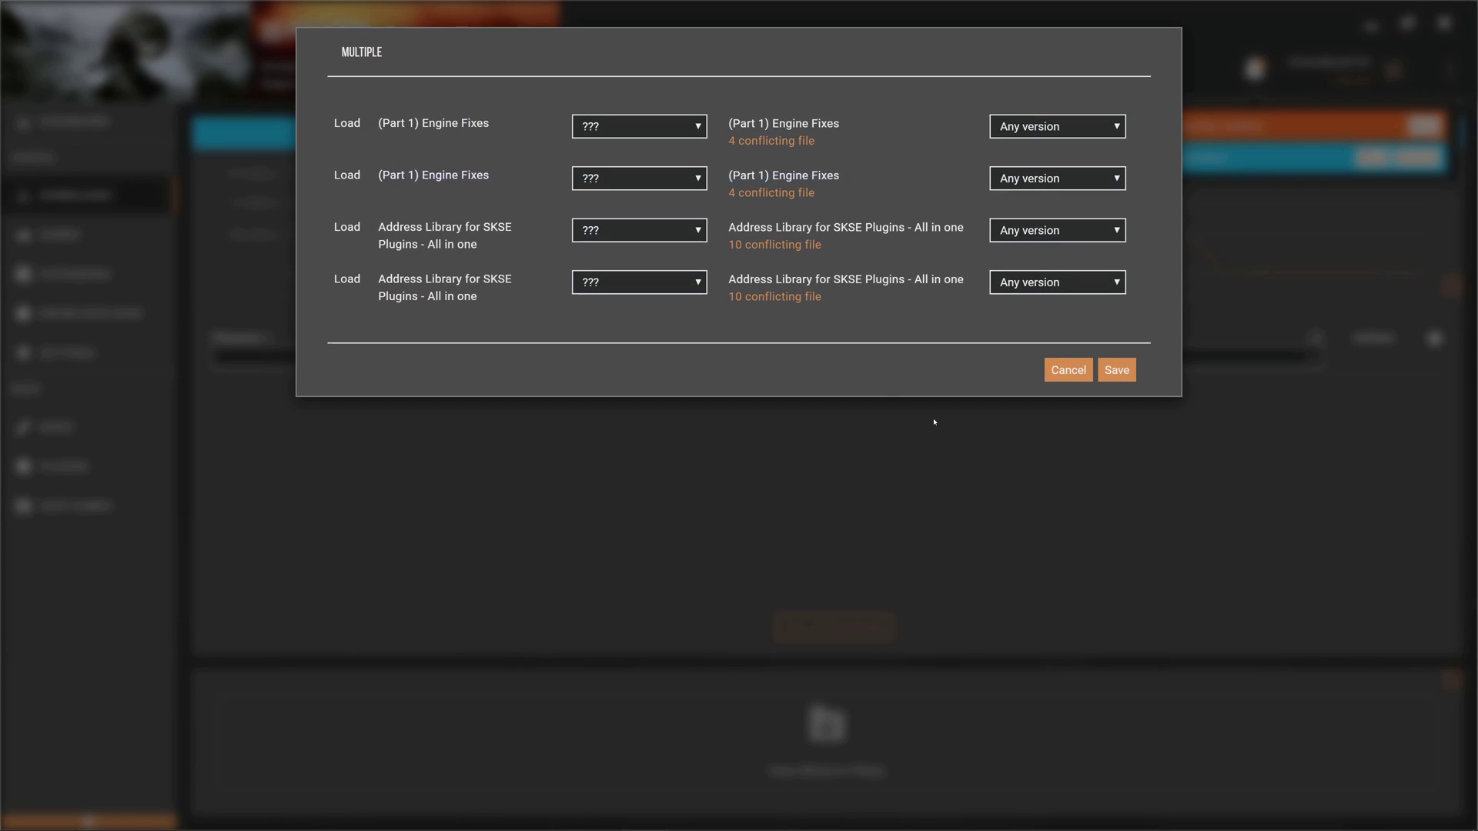
{"action": "left_click", "coordinate": [611, 179]}
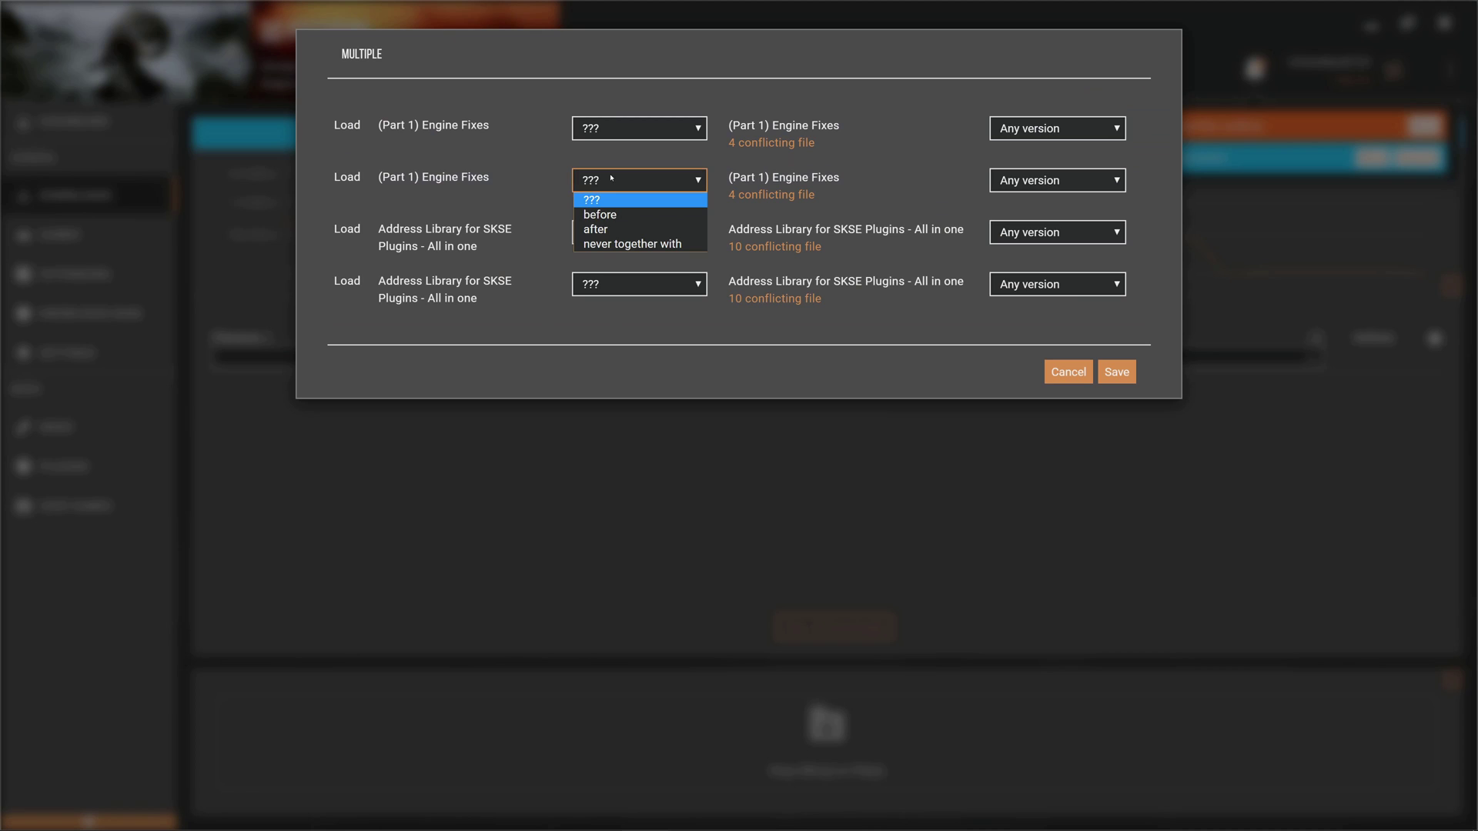
{"action": "left_click", "coordinate": [616, 215]}
{"action": "left_click", "coordinate": [616, 232]}
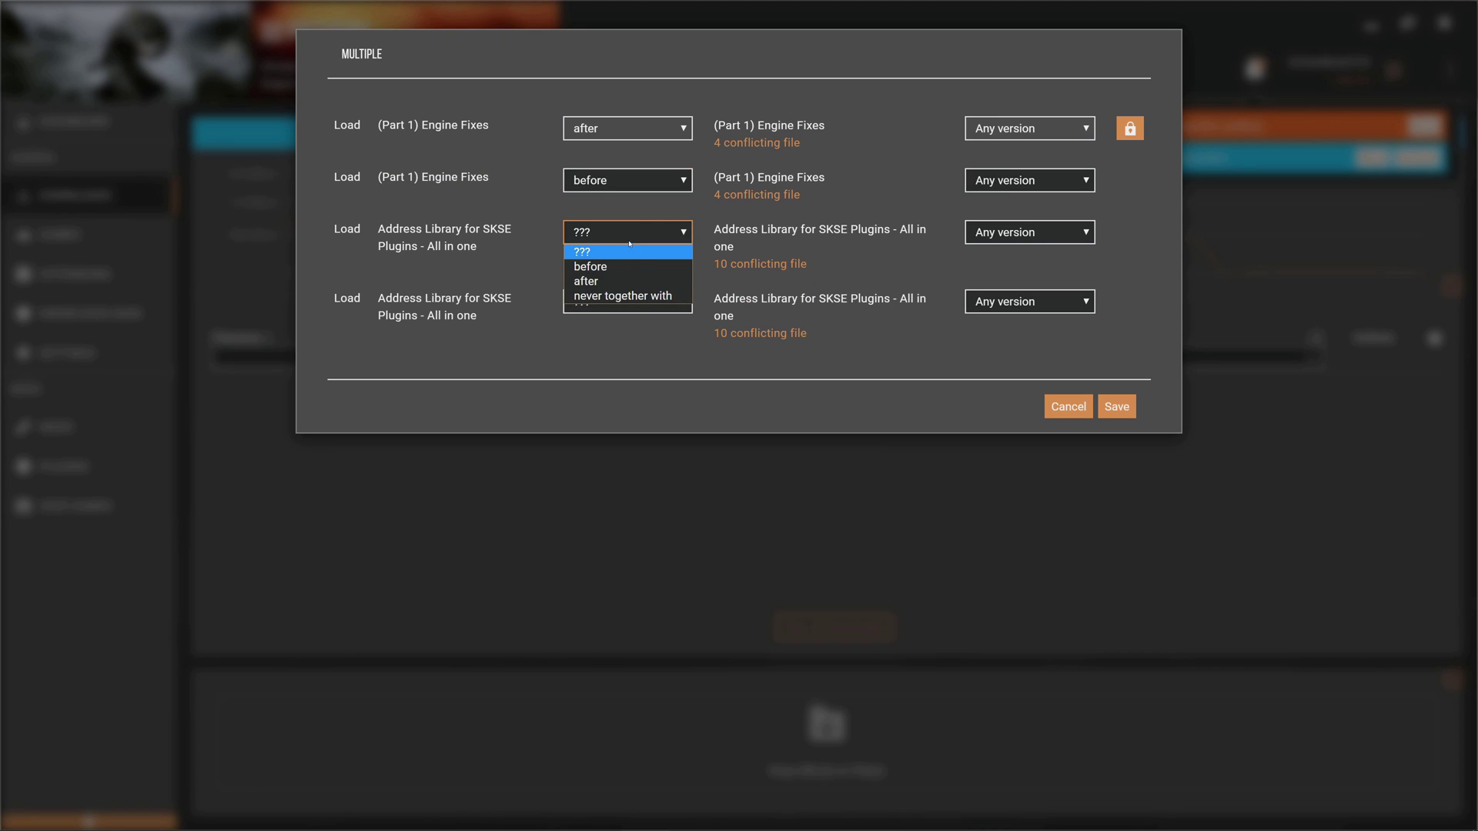
{"action": "left_click", "coordinate": [616, 266]}
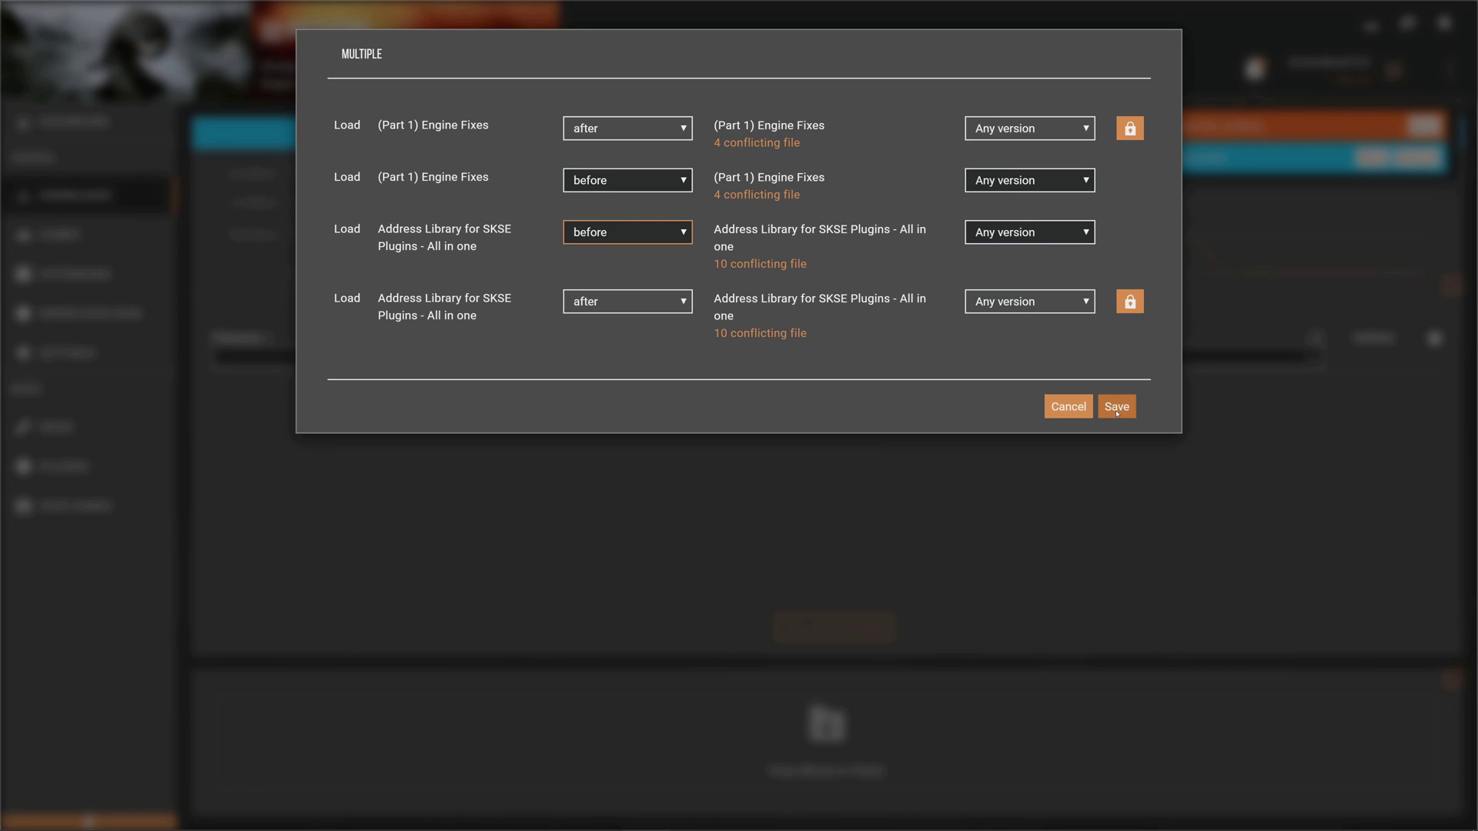
{"action": "left_click", "coordinate": [1118, 407]}
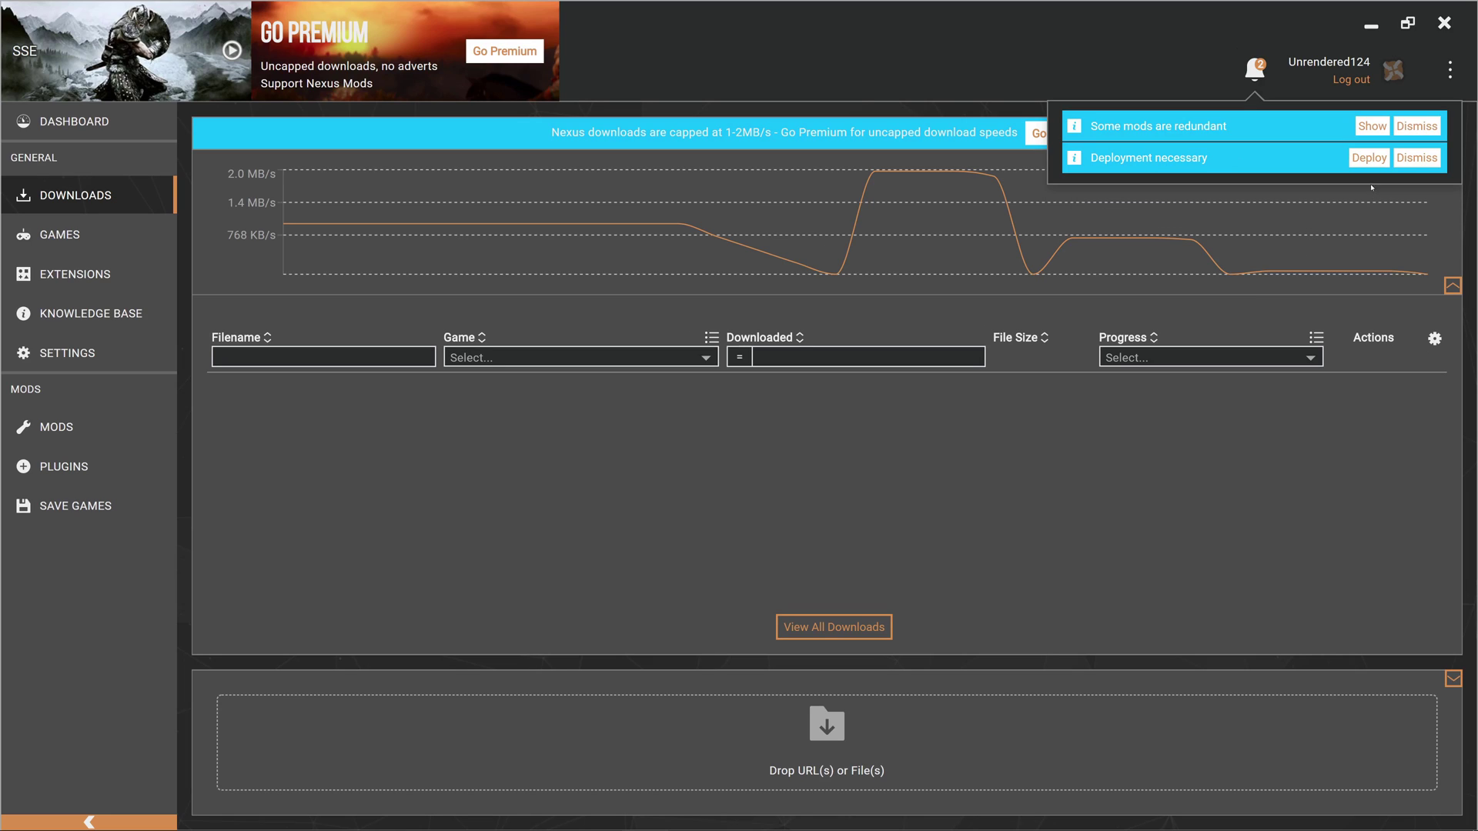
{"action": "left_click", "coordinate": [1369, 158]}
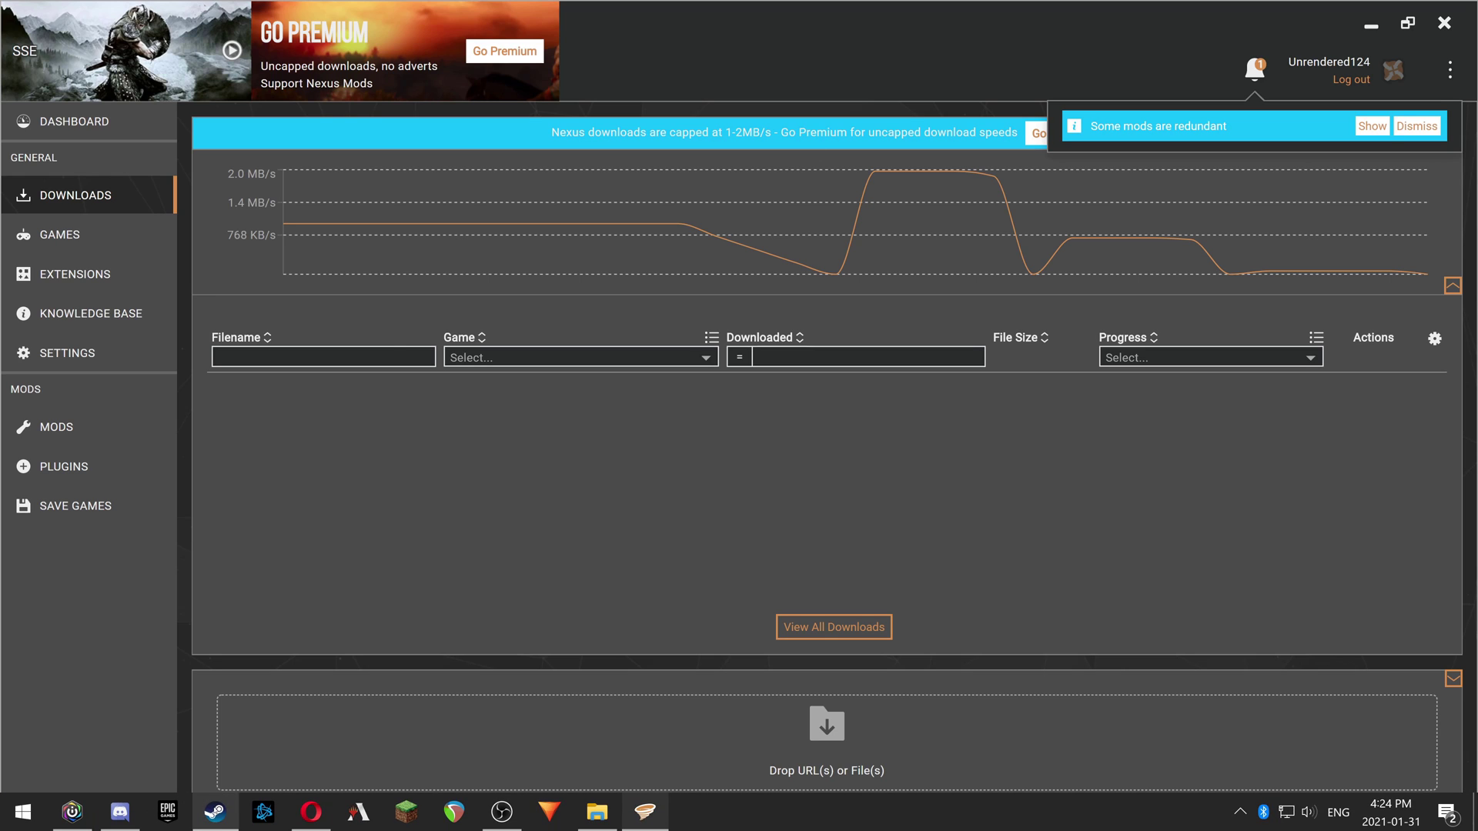
Switch back to the Opera browser and manually download (Part 2) Engine Fixes - skse64 Preloader and TBB Lib with the free slow option
{"action": "left_click", "coordinate": [329, 814]}
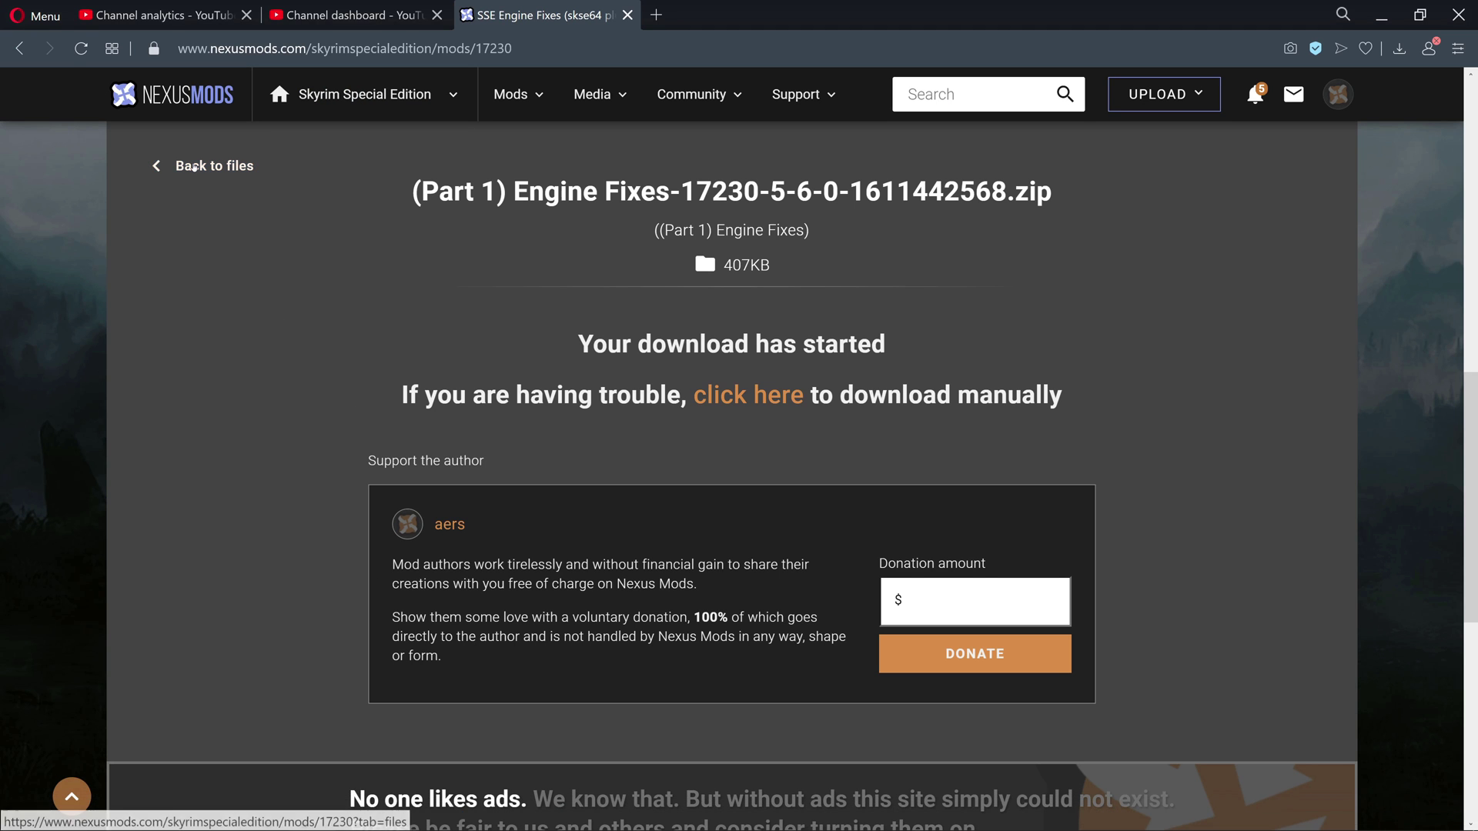
{"action": "left_click", "coordinate": [215, 166]}
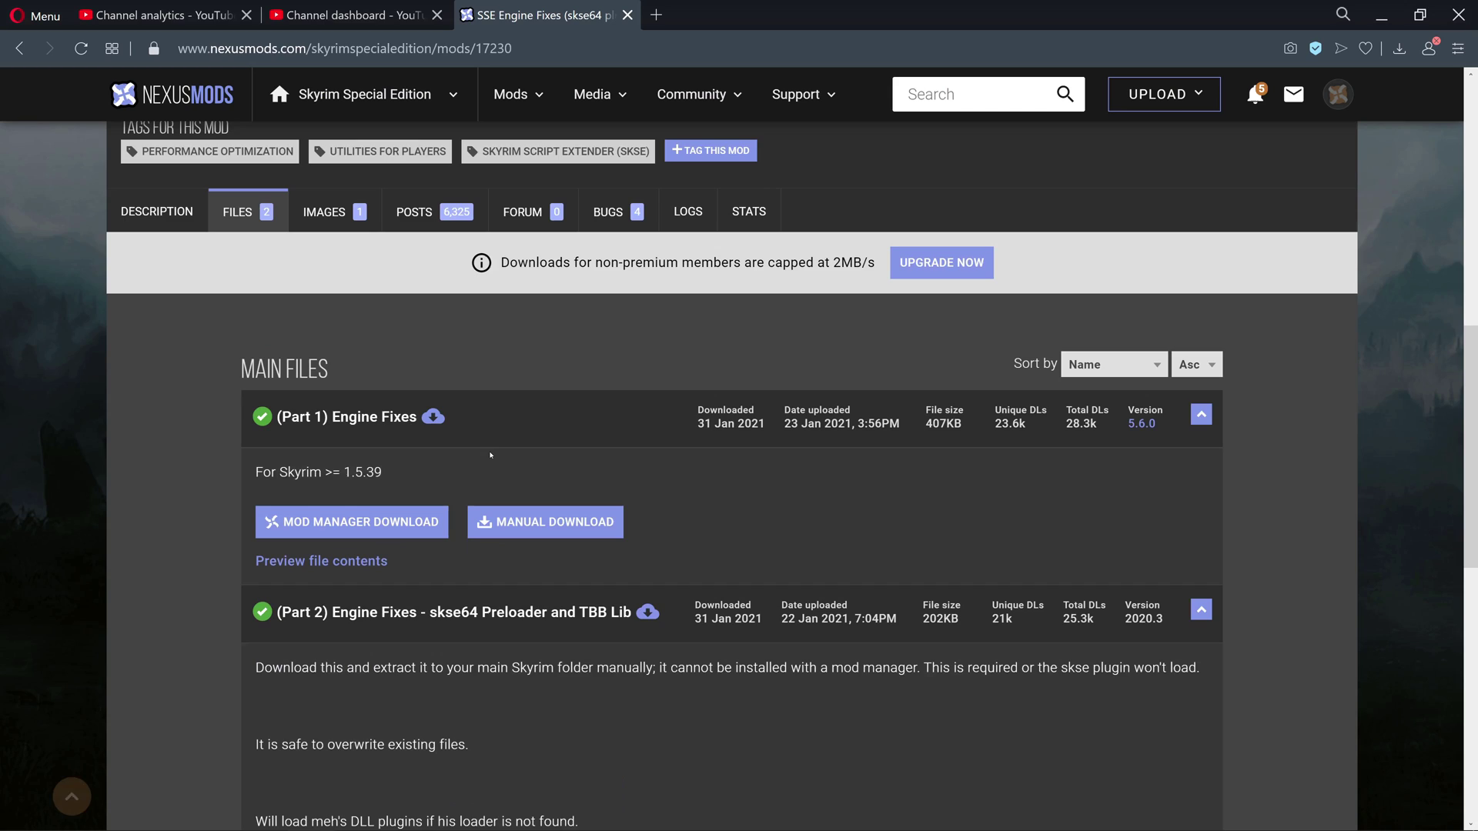
{"action": "scroll", "coordinate": [491, 455], "scroll_direction": "down", "scroll_amount": 5}
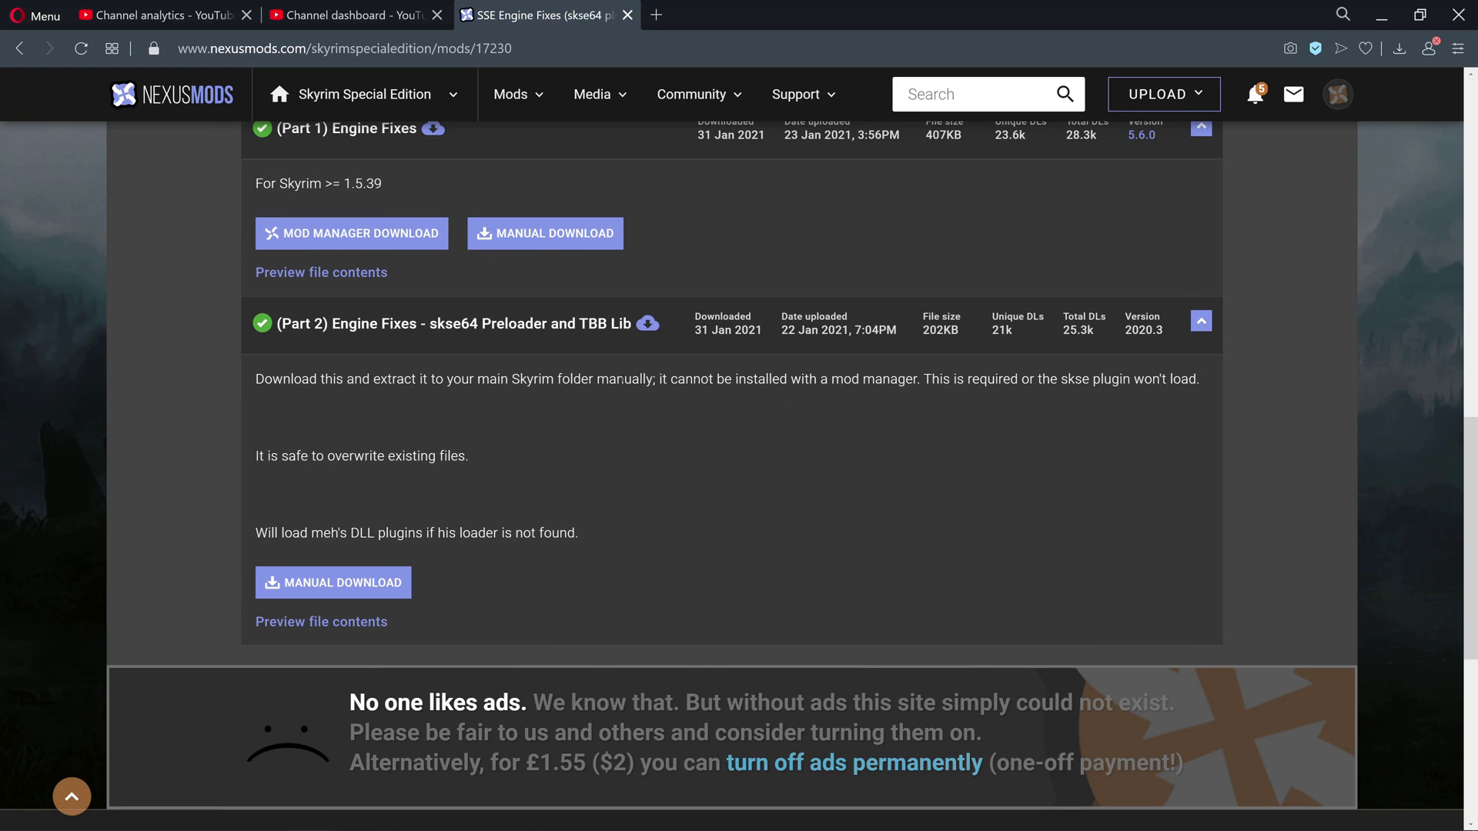
{"action": "left_click_drag", "start_coordinate": [622, 380], "coordinate": [929, 380]}
{"action": "left_click", "coordinate": [724, 526]}
{"action": "left_click", "coordinate": [287, 582]}
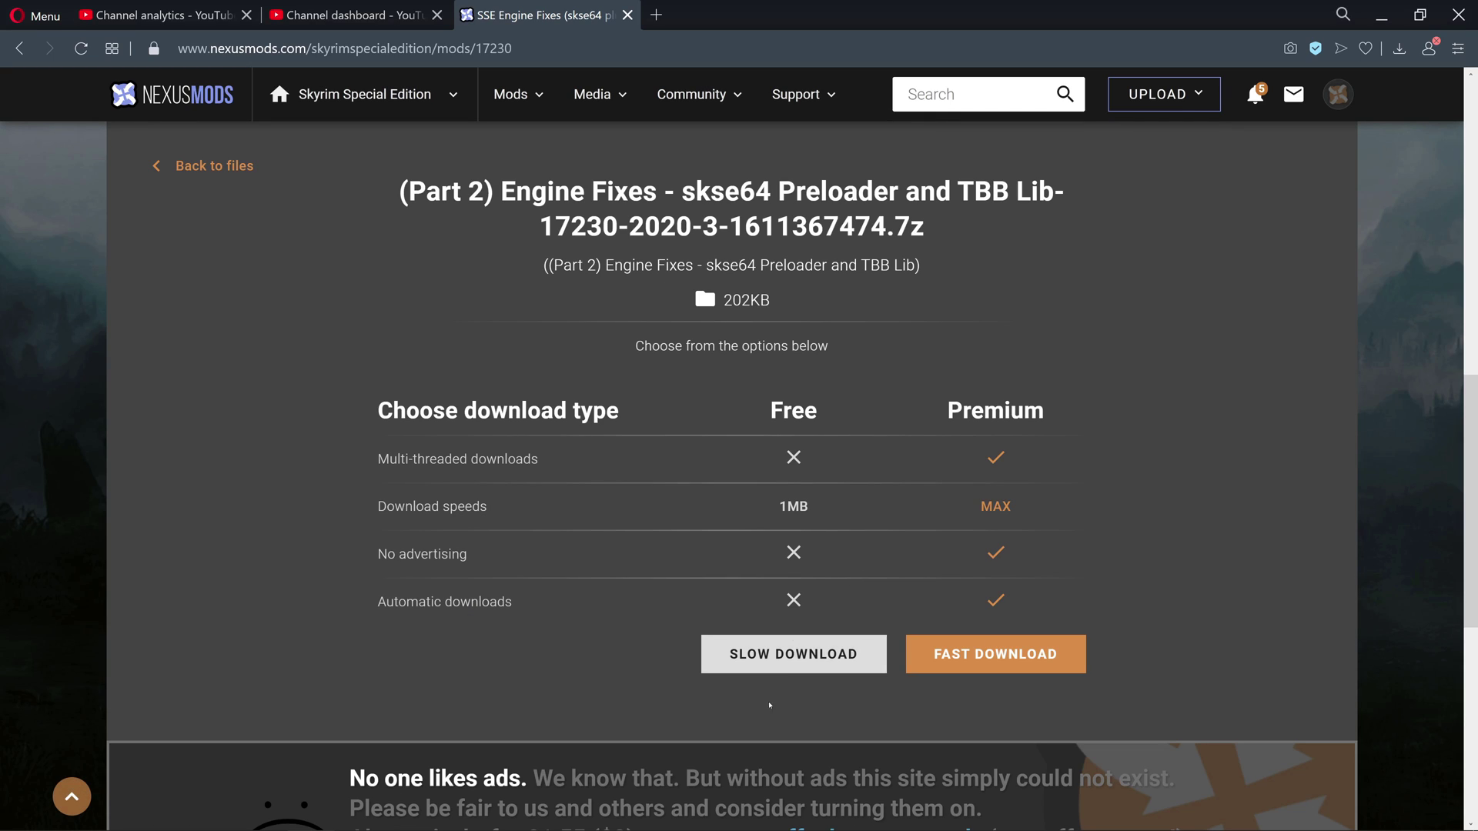
{"action": "left_click", "coordinate": [784, 663]}
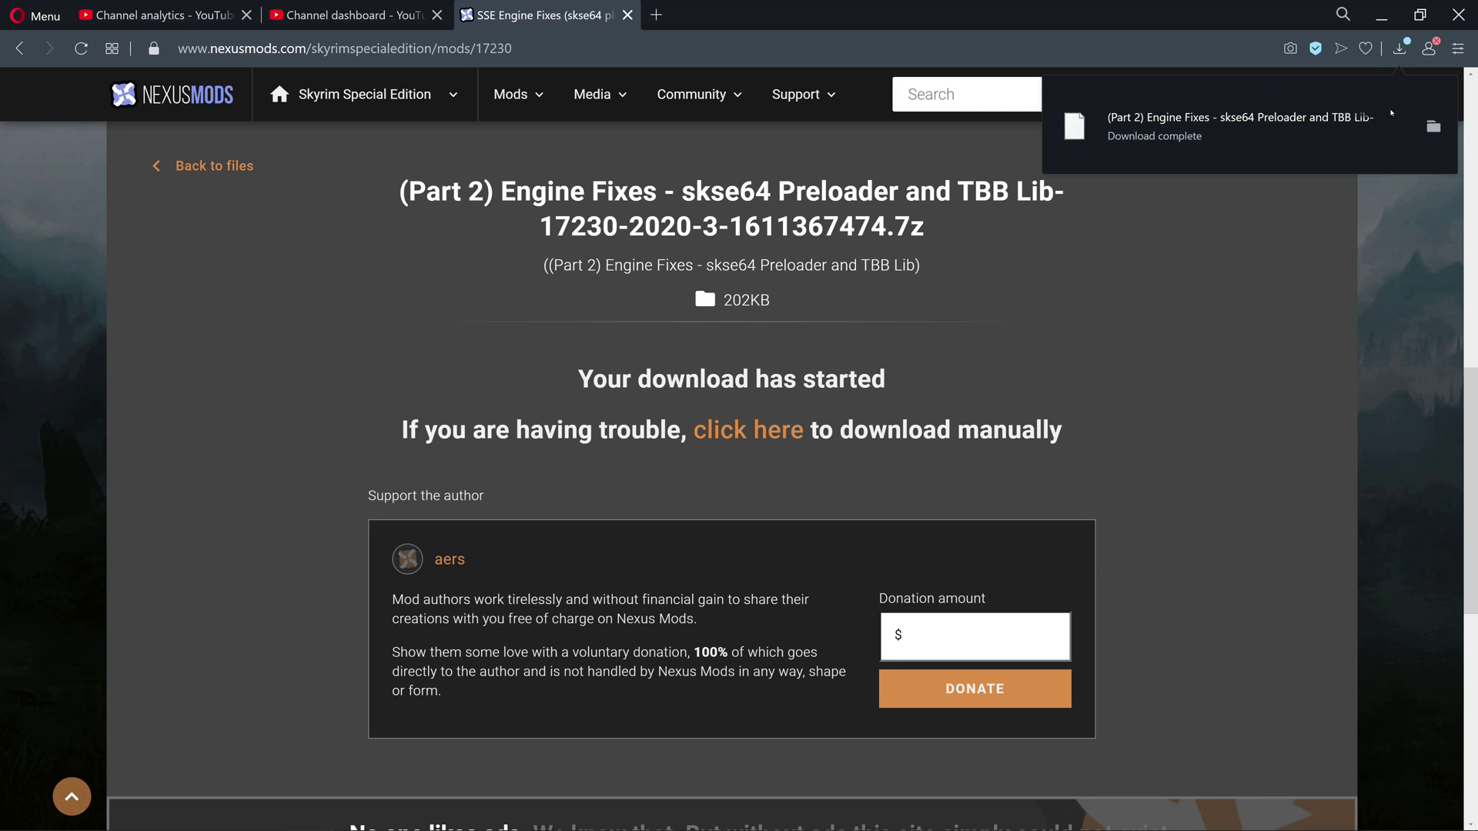
Show the downloaded Part 2 archive in the Downloads folder, and enlarge that folder window with the browser and Vortex minimized
{"action": "left_click", "coordinate": [1433, 126]}
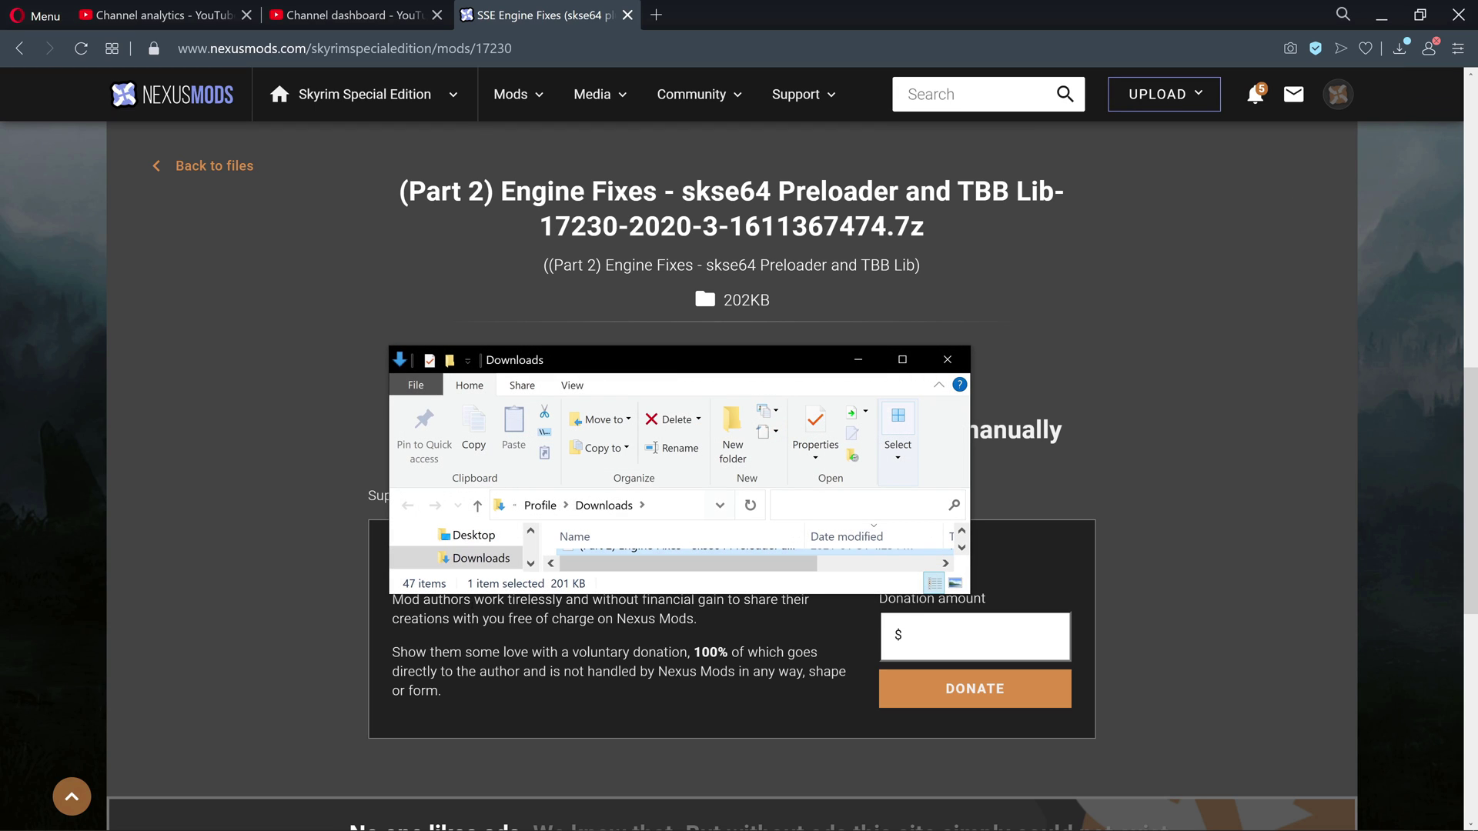
{"action": "left_click", "coordinate": [966, 349]}
{"action": "left_click", "coordinate": [1051, 262]}
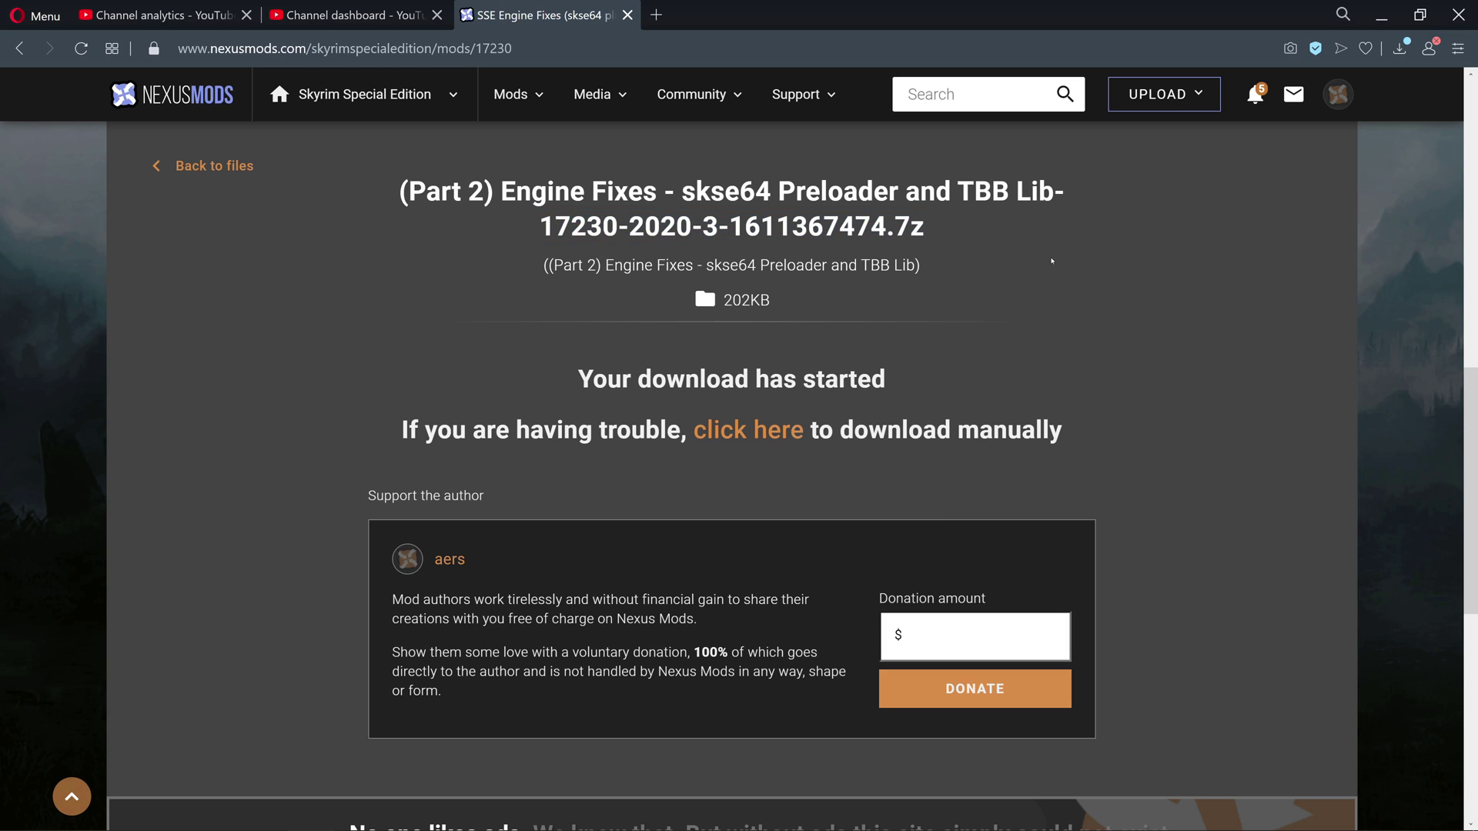
{"action": "left_click", "coordinate": [1382, 15]}
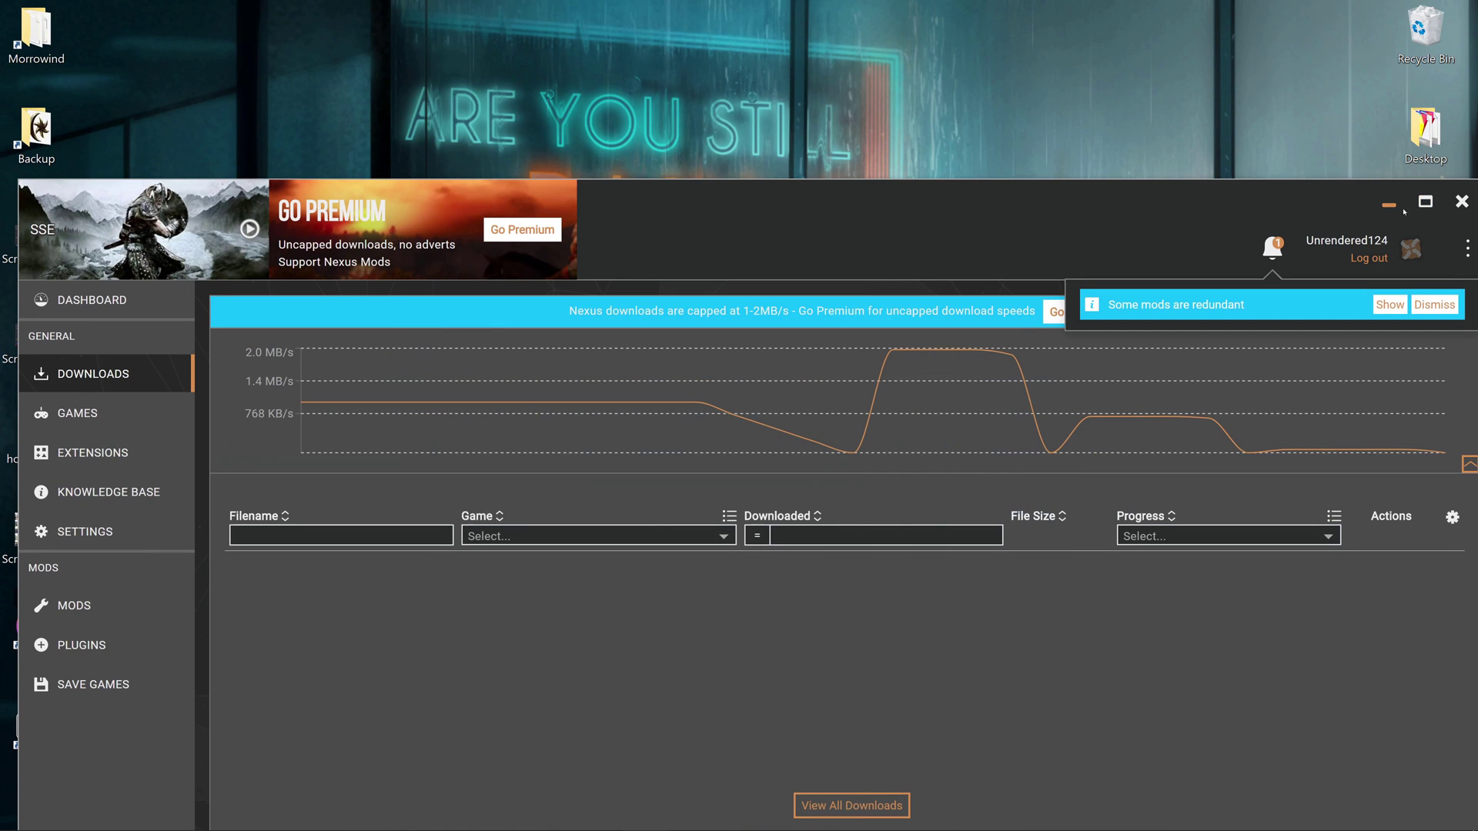
{"action": "left_click", "coordinate": [1393, 206]}
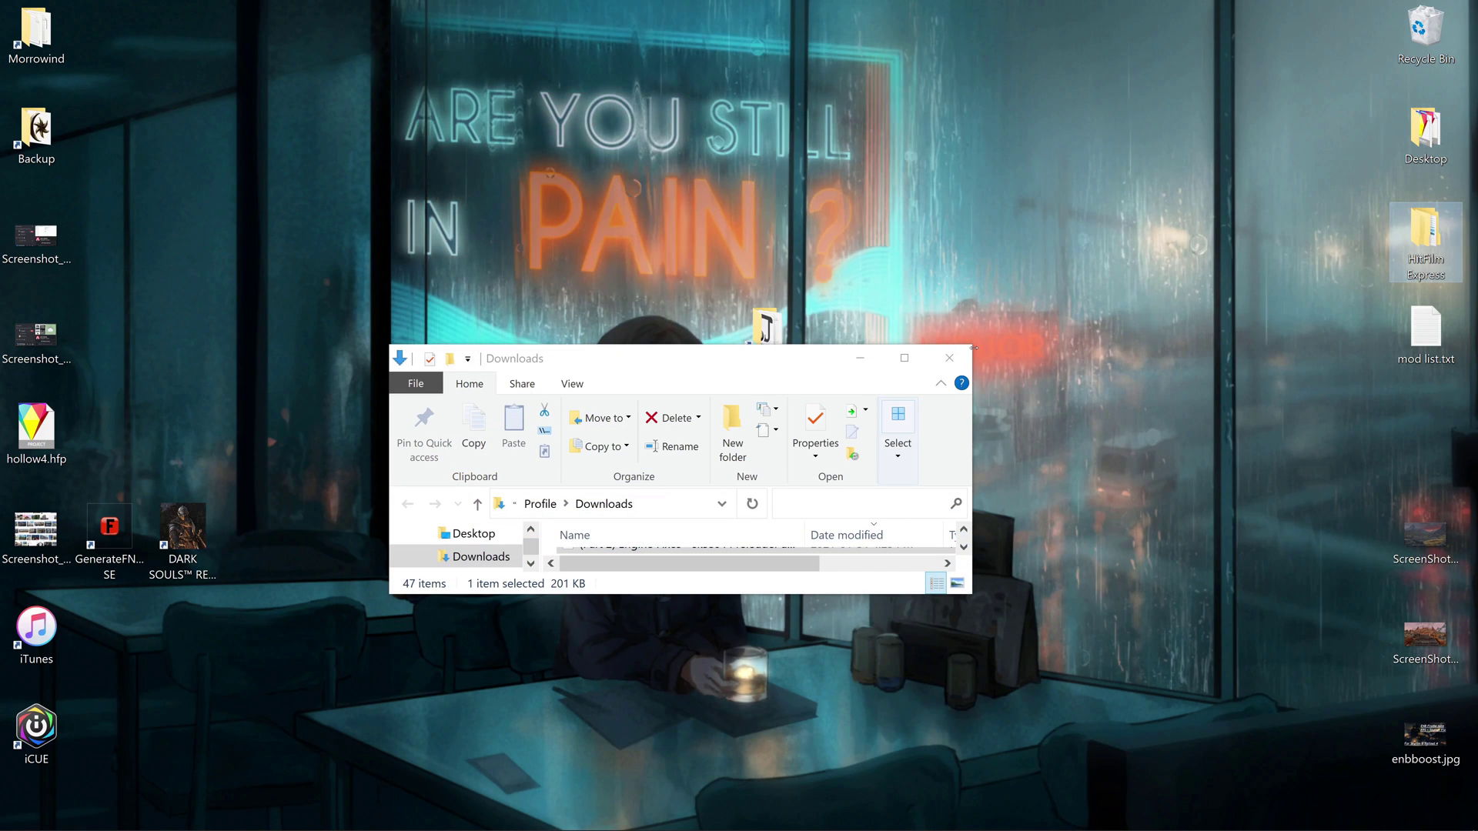
{"action": "left_click_drag", "start_coordinate": [974, 348], "coordinate": [1228, 69]}
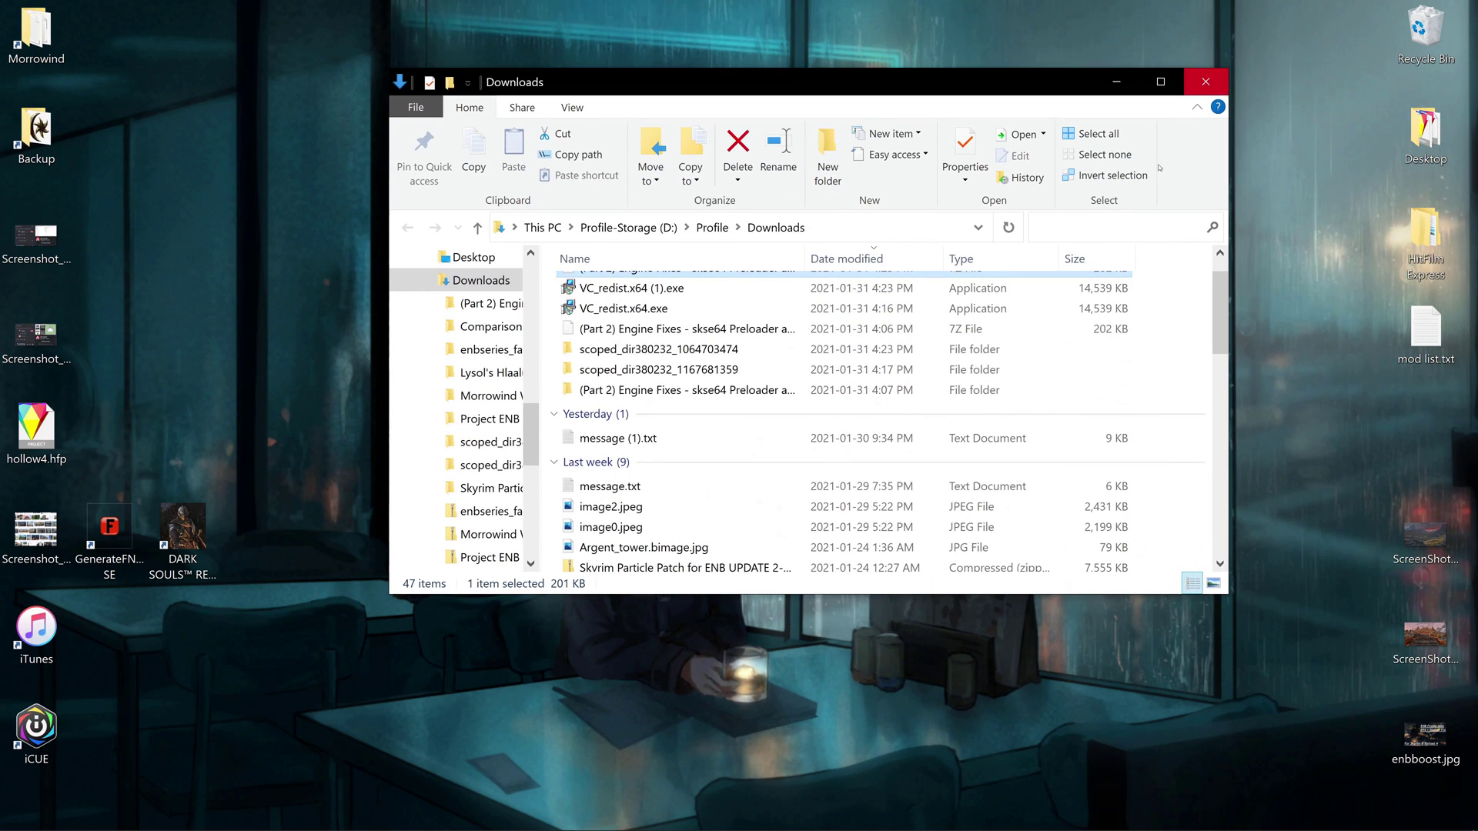
{"action": "scroll", "coordinate": [847, 323], "scroll_direction": "up", "scroll_amount": 1}
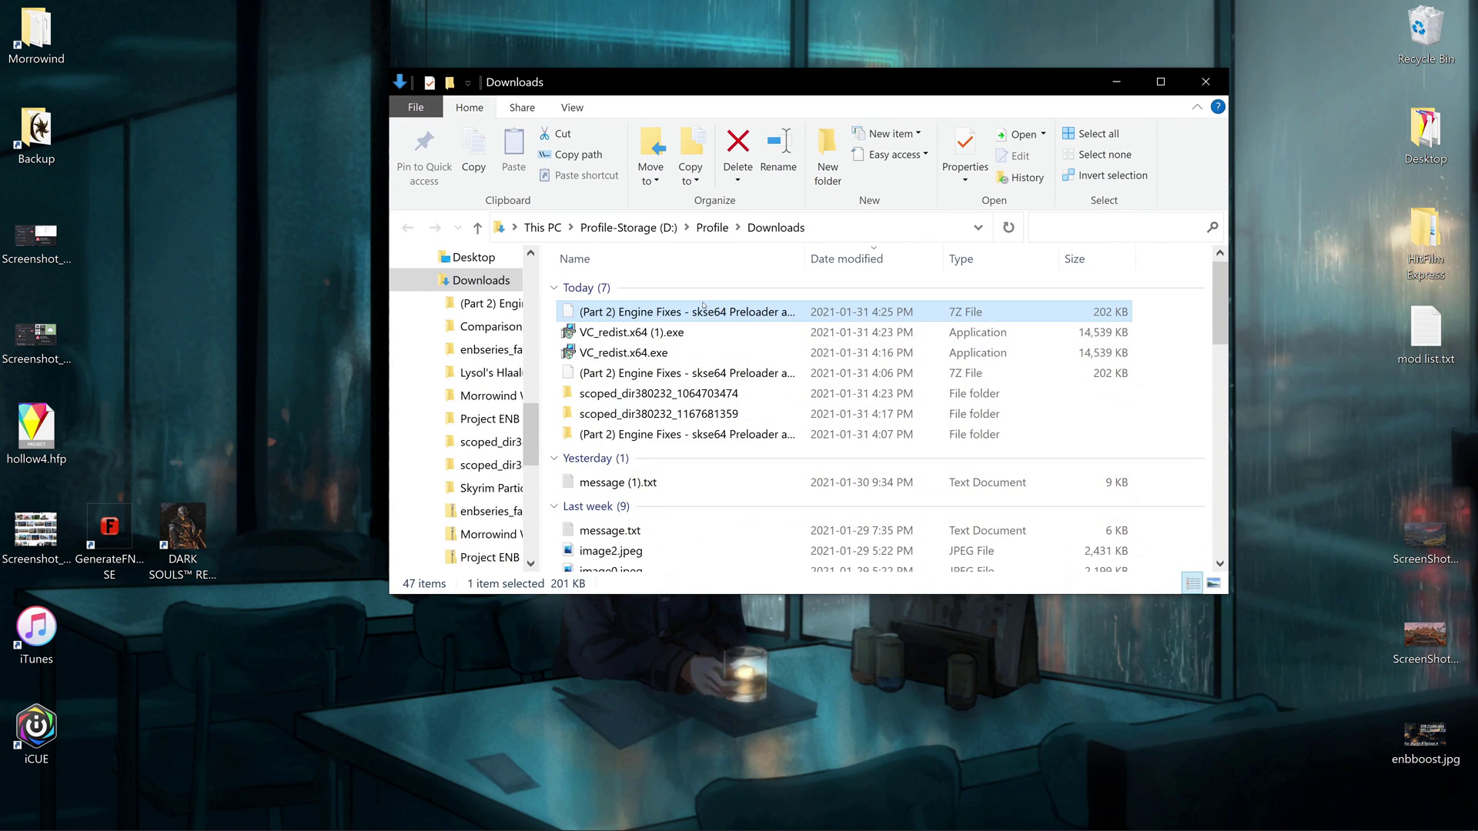
Extract the newest (Part 2) Engine Fixes archive with 7-Zip into a folder of its own name in Downloads
{"action": "right_click", "coordinate": [696, 308]}
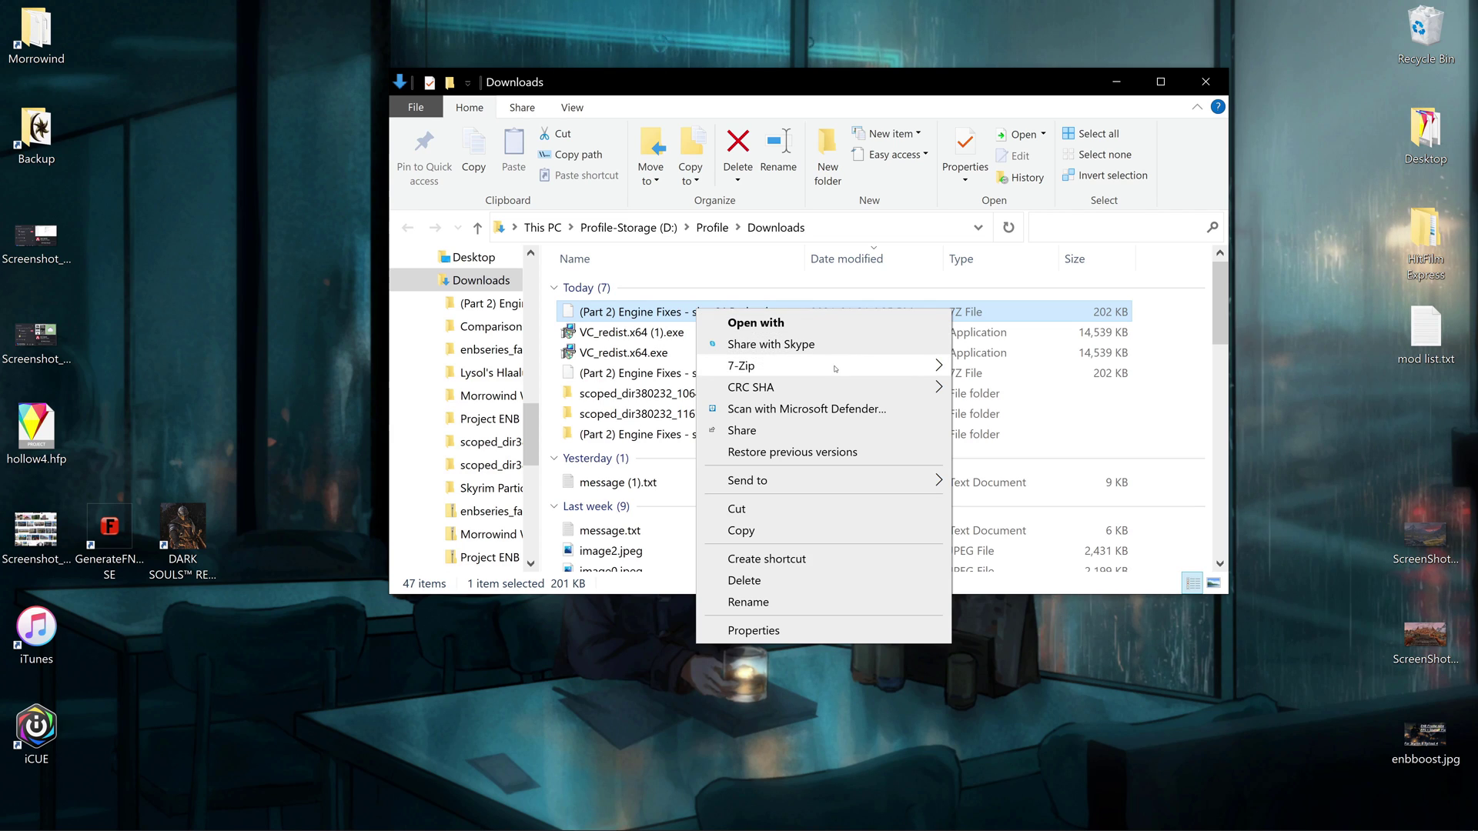
{"action": "mouse_move", "coordinate": [835, 368]}
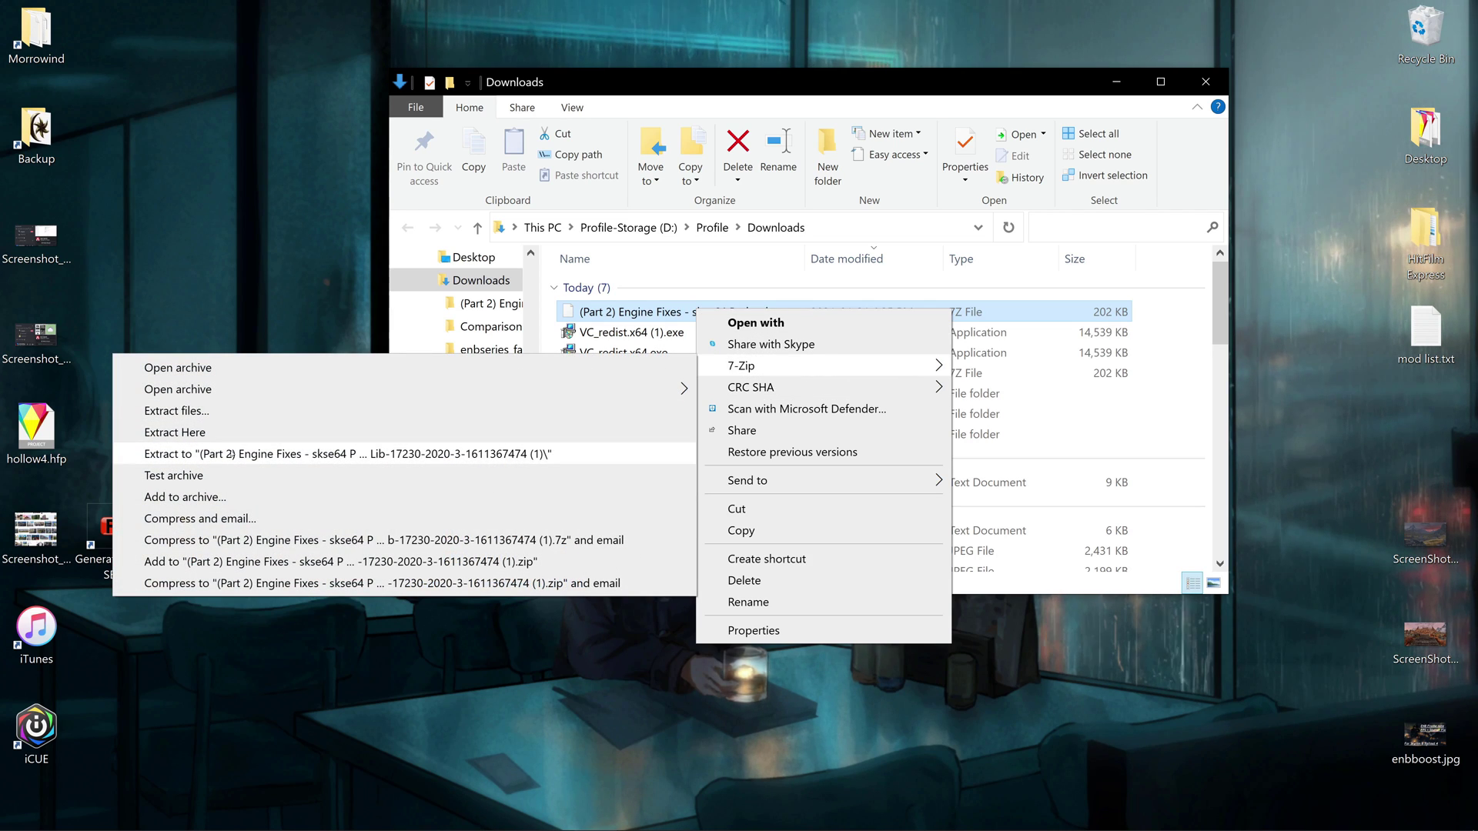
{"action": "left_click", "coordinate": [232, 455]}
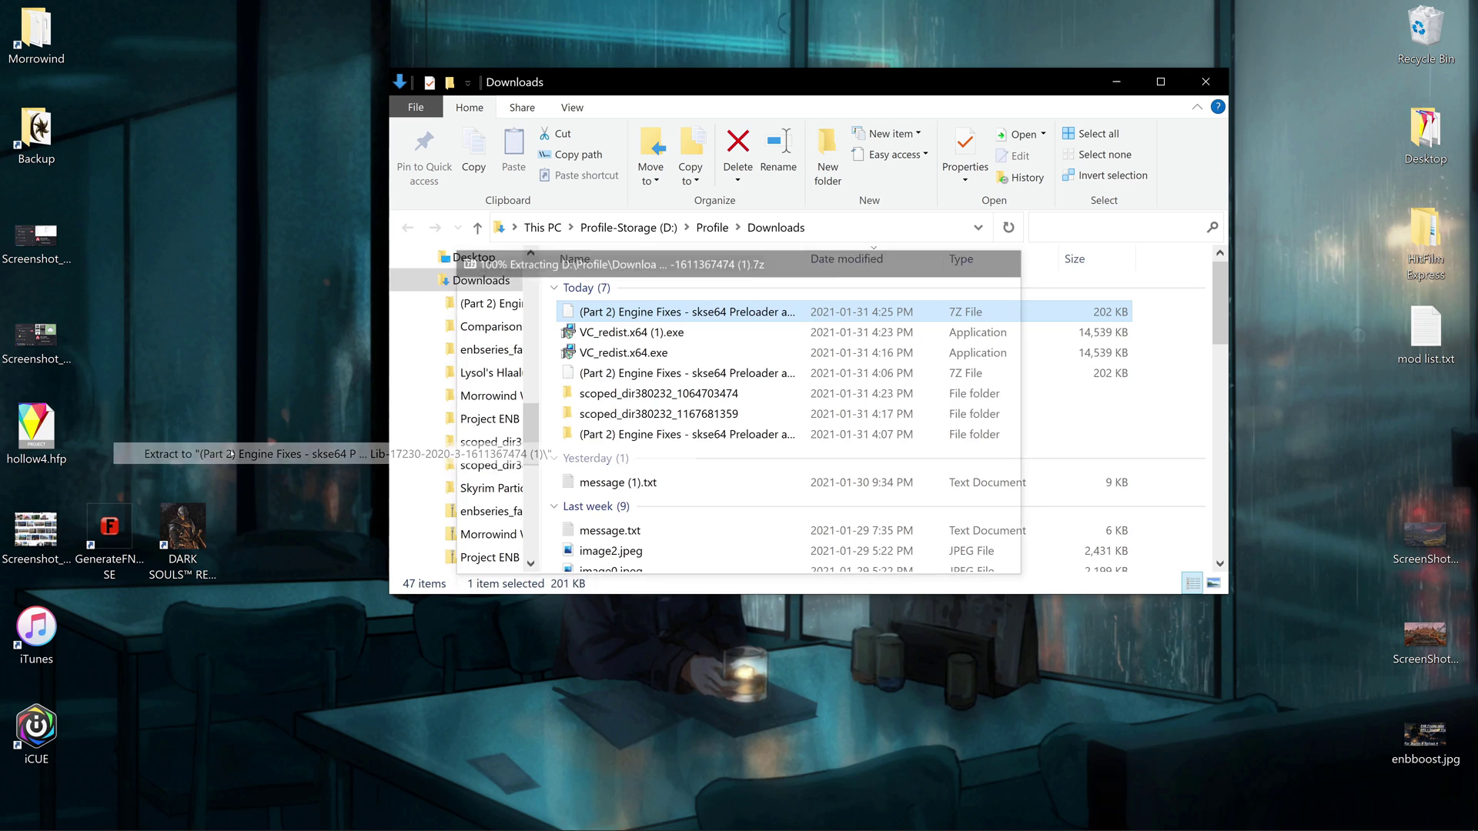
Open the newly extracted Part 2 folder and copy d3dx9_42.dll, tbb.dll and tbbmalloc.dll
{"action": "double_click", "coordinate": [669, 390]}
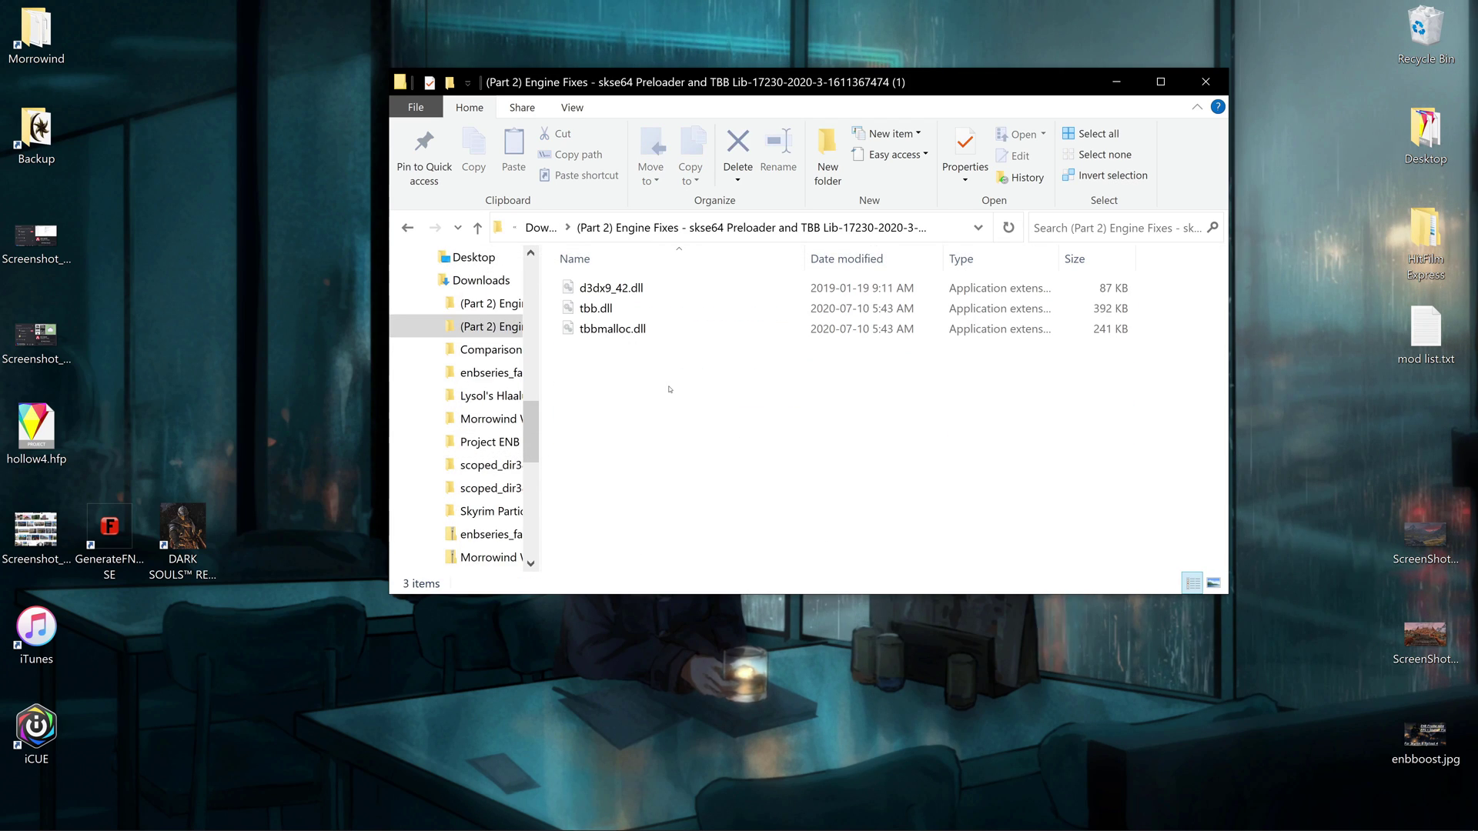
{"action": "left_click_drag", "start_coordinate": [669, 389], "coordinate": [637, 290]}
{"action": "right_click", "coordinate": [639, 293]}
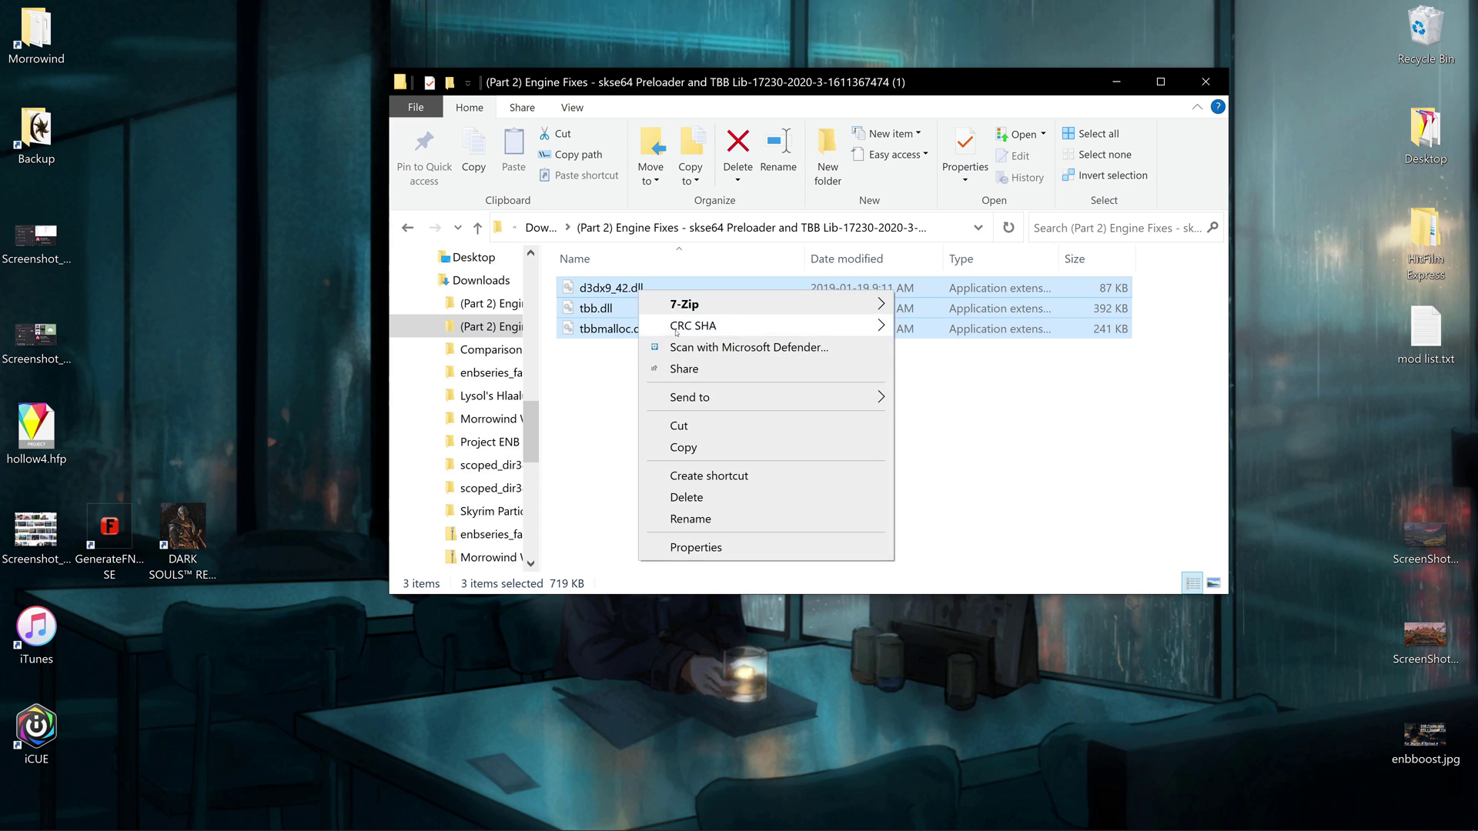
{"action": "left_click", "coordinate": [736, 449]}
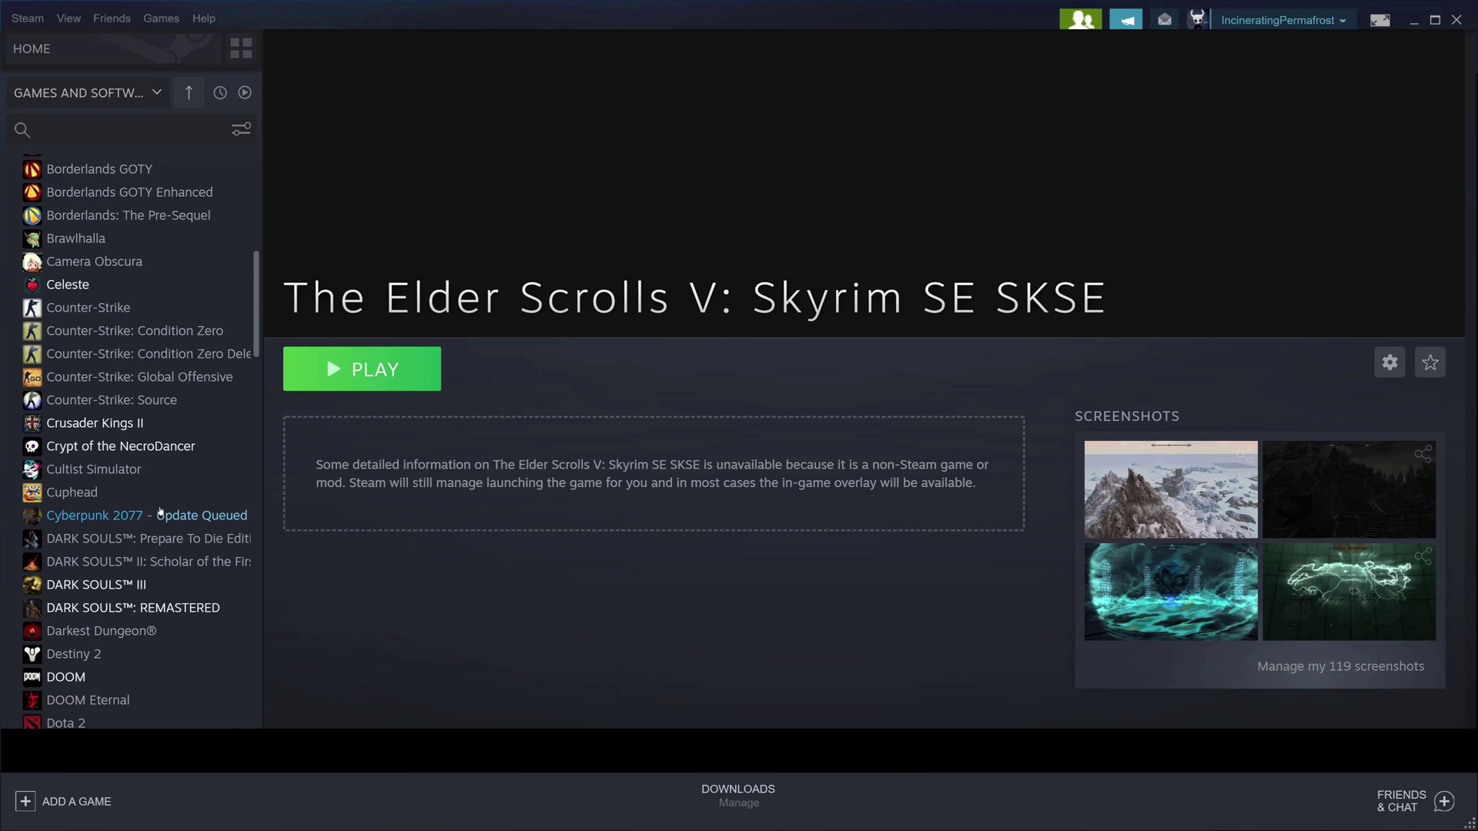
Switch to Steam, browse the local files of The Elder Scrolls V: Skyrim Special Edition, and close its properties and minimize Steam
{"action": "scroll", "coordinate": [180, 584], "scroll_direction": "down", "scroll_amount": 4}
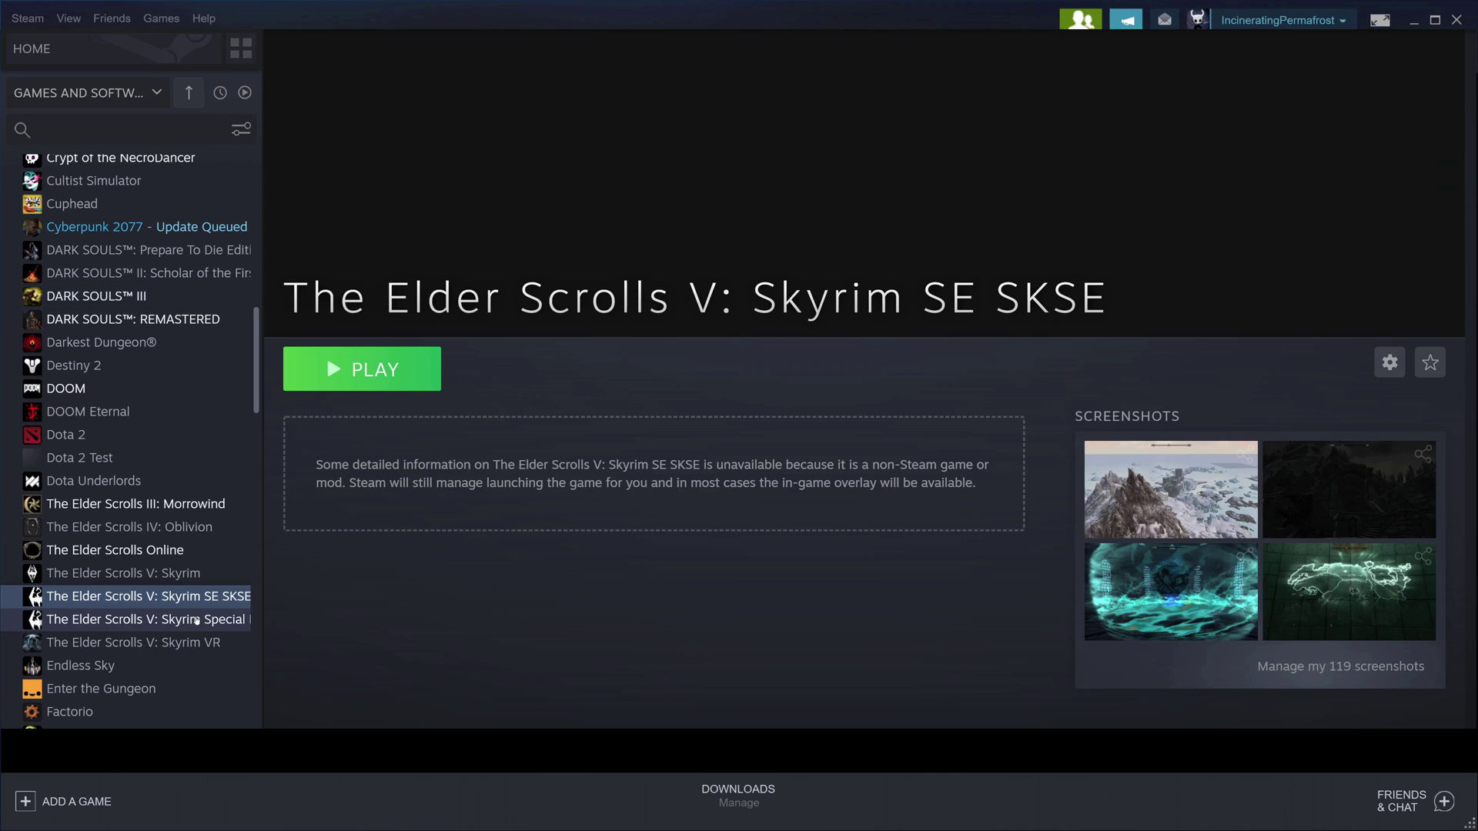
{"action": "left_click", "coordinate": [196, 620]}
{"action": "right_click", "coordinate": [198, 620]}
{"action": "left_click", "coordinate": [224, 599]}
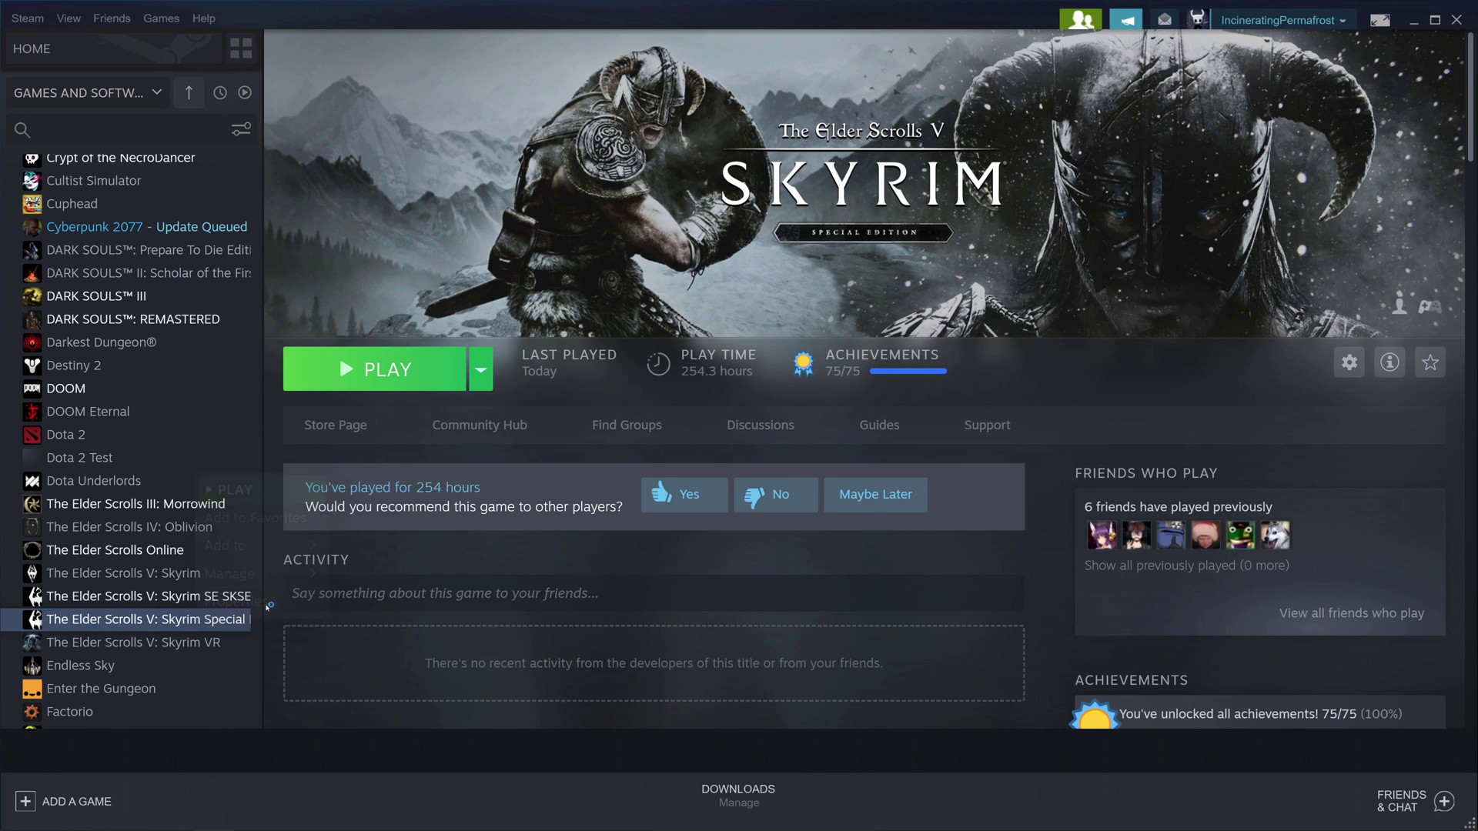
{"action": "left_click", "coordinate": [399, 287]}
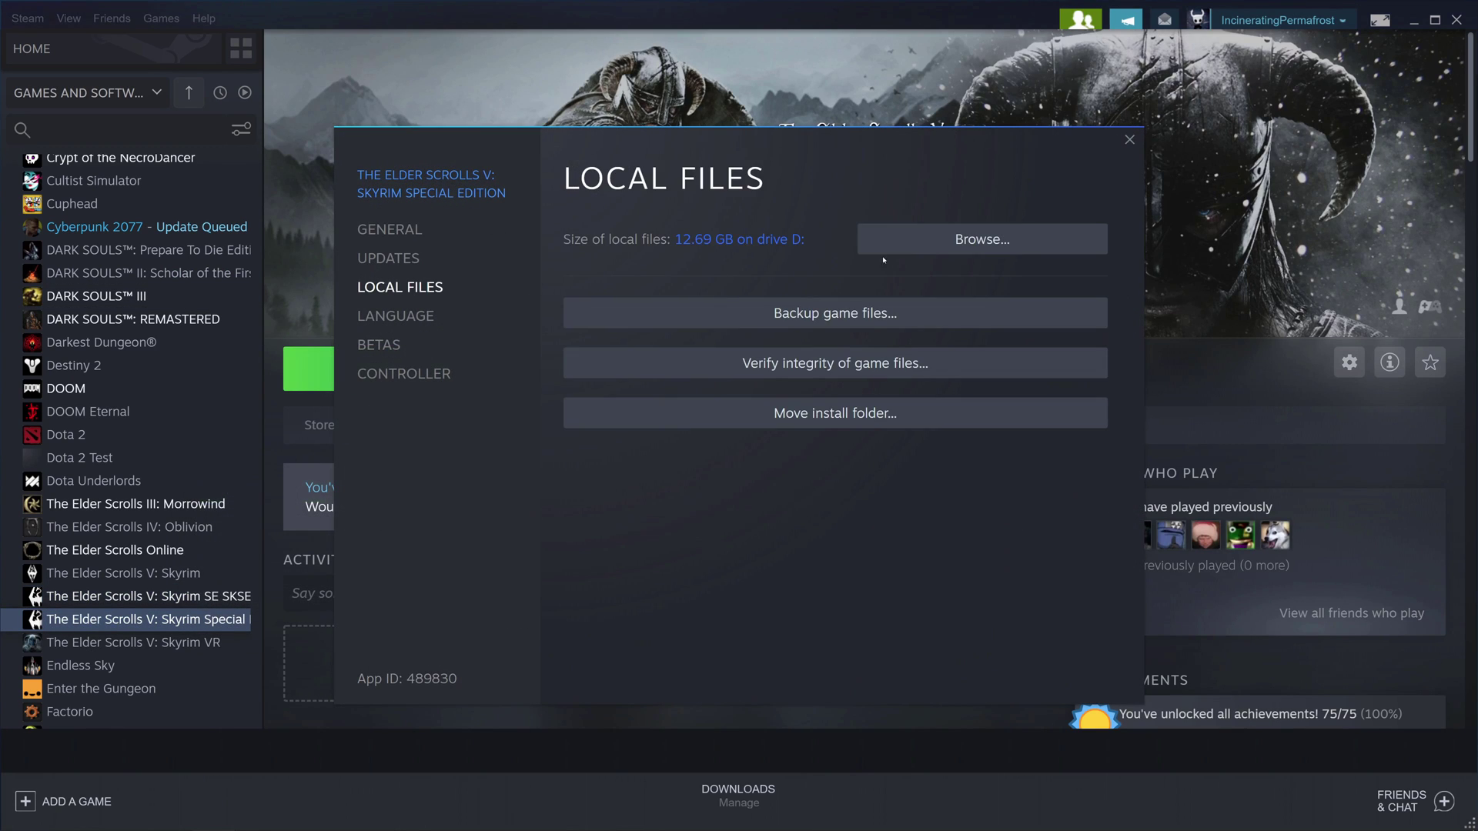
{"action": "left_click", "coordinate": [982, 240]}
{"action": "left_click", "coordinate": [1129, 139]}
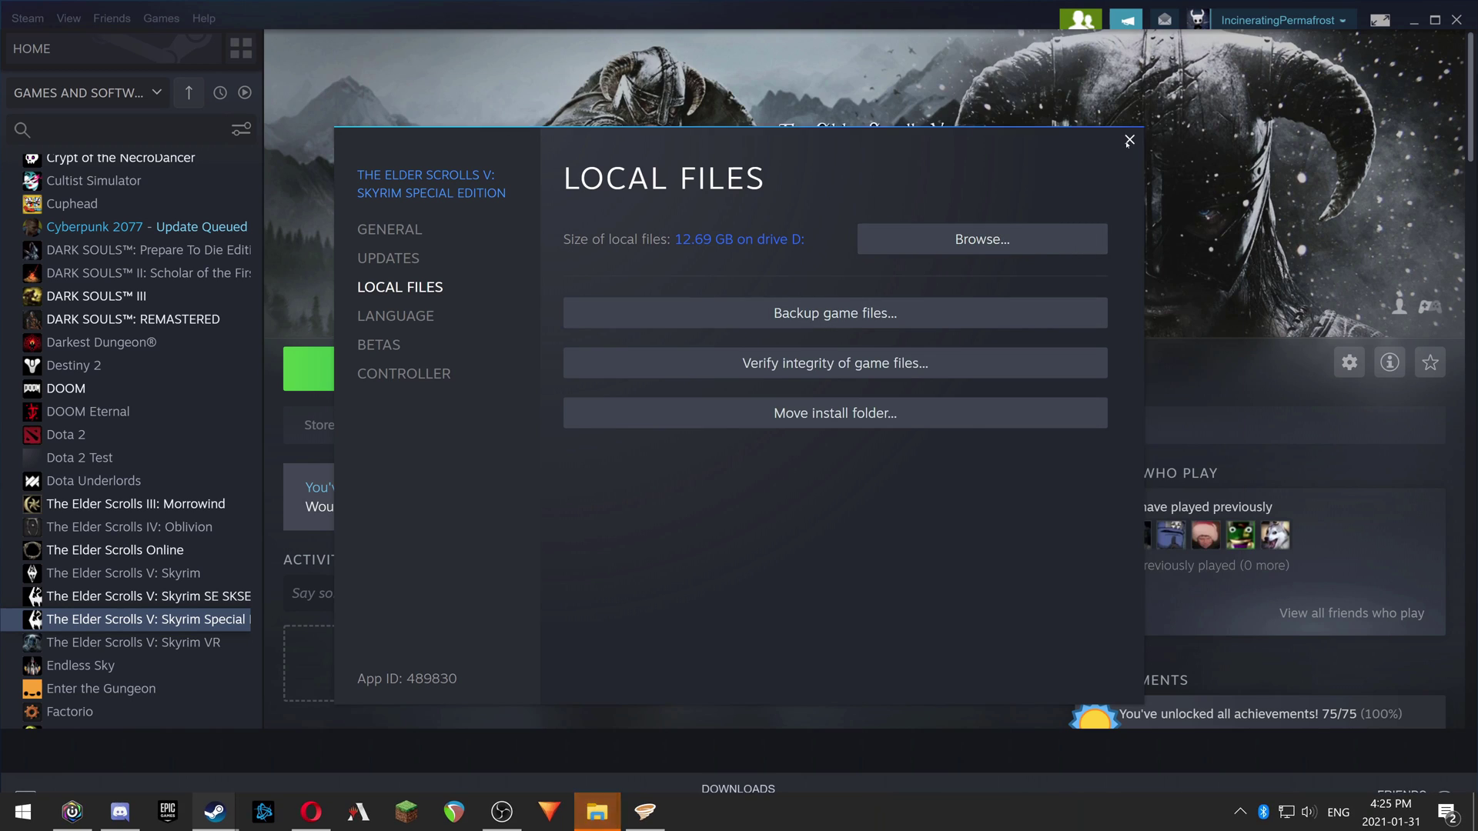
{"action": "left_click", "coordinate": [1413, 21]}
Paste the three copied DLL files into the main Skyrim Special Edition folder, replacing the files already in the destination
{"action": "scroll", "coordinate": [715, 409], "scroll_direction": "down", "scroll_amount": 10}
{"action": "scroll", "coordinate": [715, 409], "scroll_direction": "down", "scroll_amount": 5}
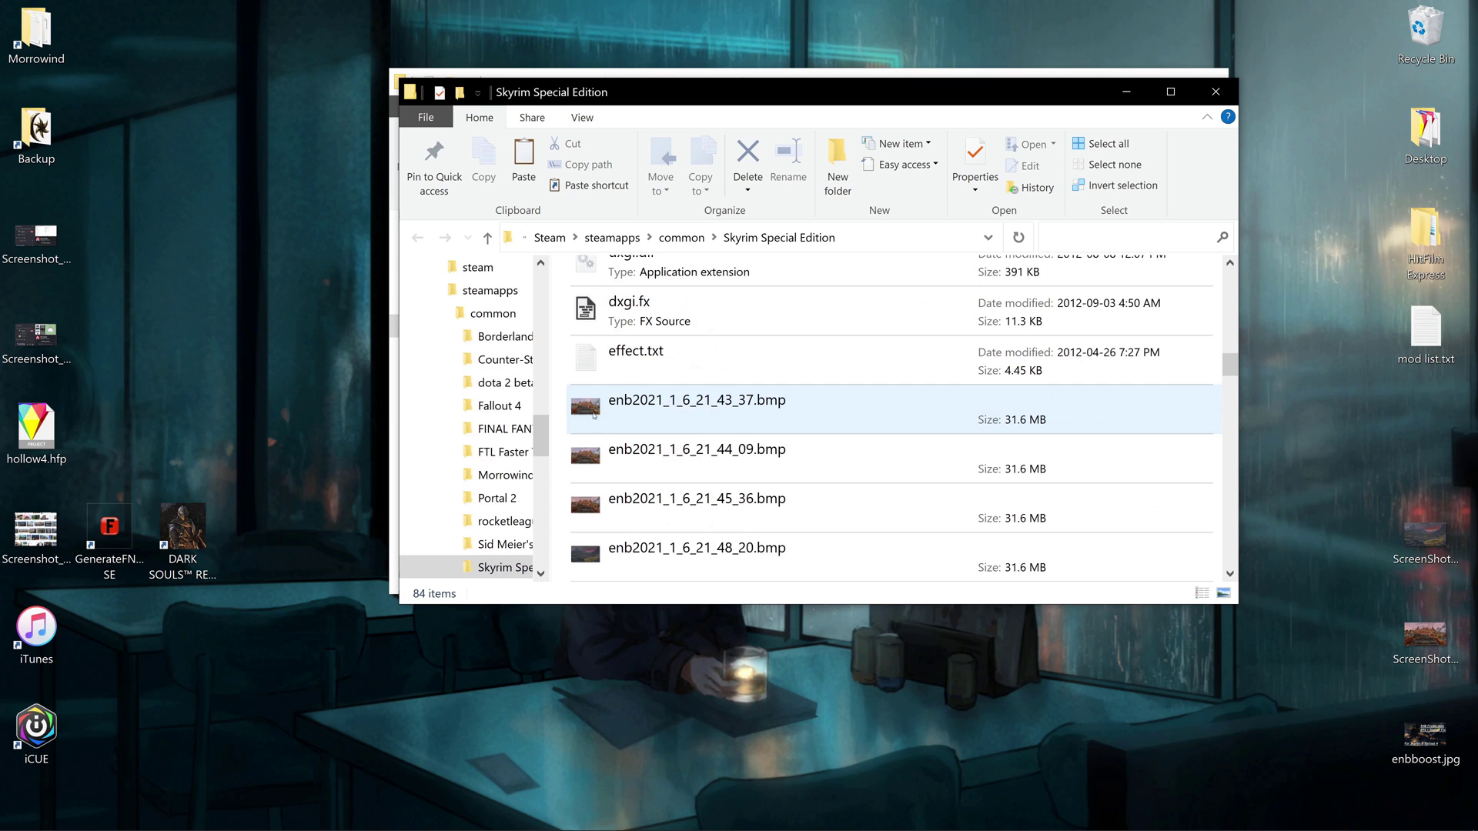
{"action": "scroll", "coordinate": [715, 409], "scroll_direction": "up", "scroll_amount": 3}
{"action": "right_click", "coordinate": [559, 378]}
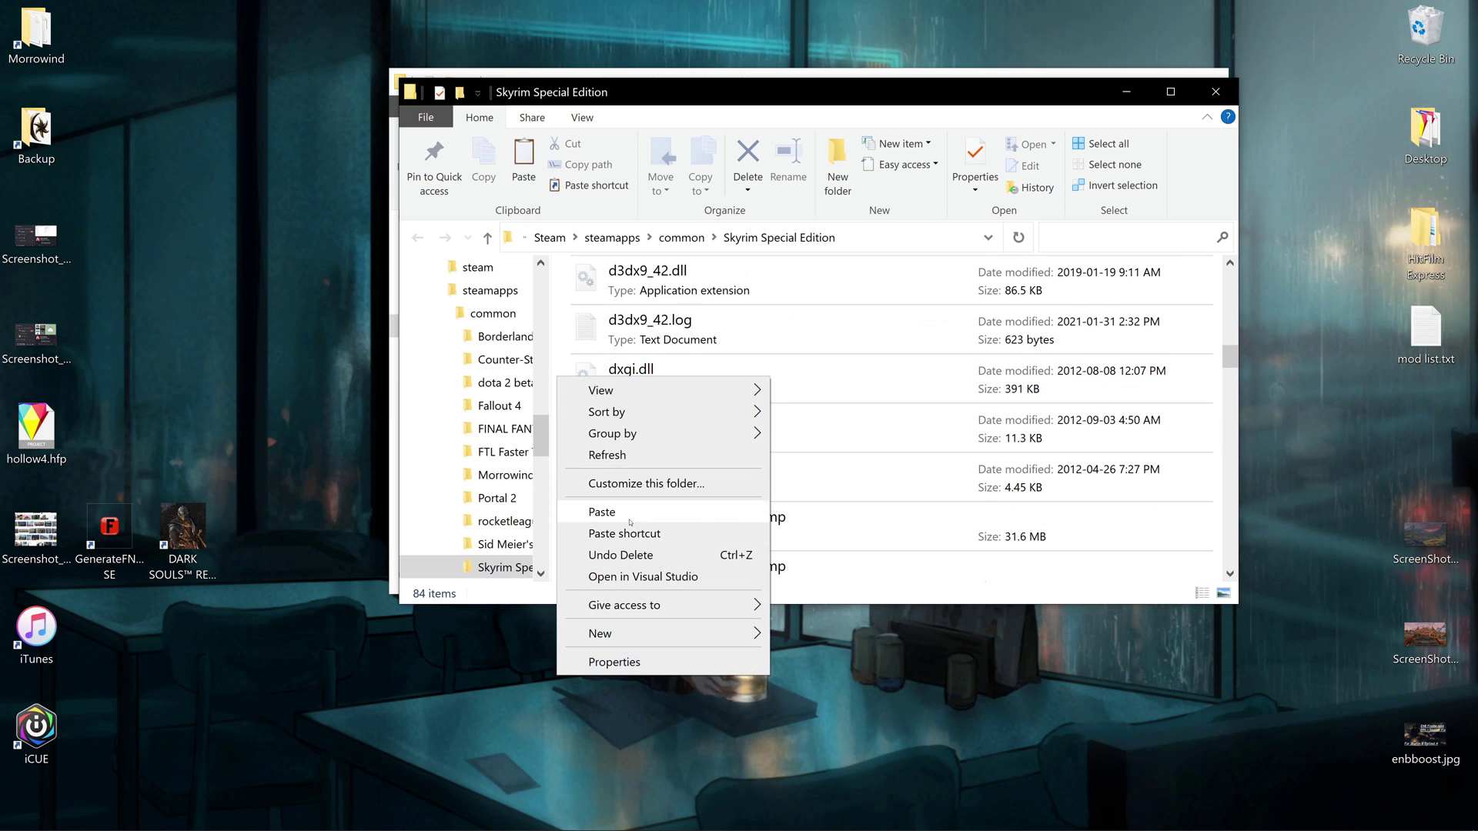
{"action": "left_click", "coordinate": [602, 512]}
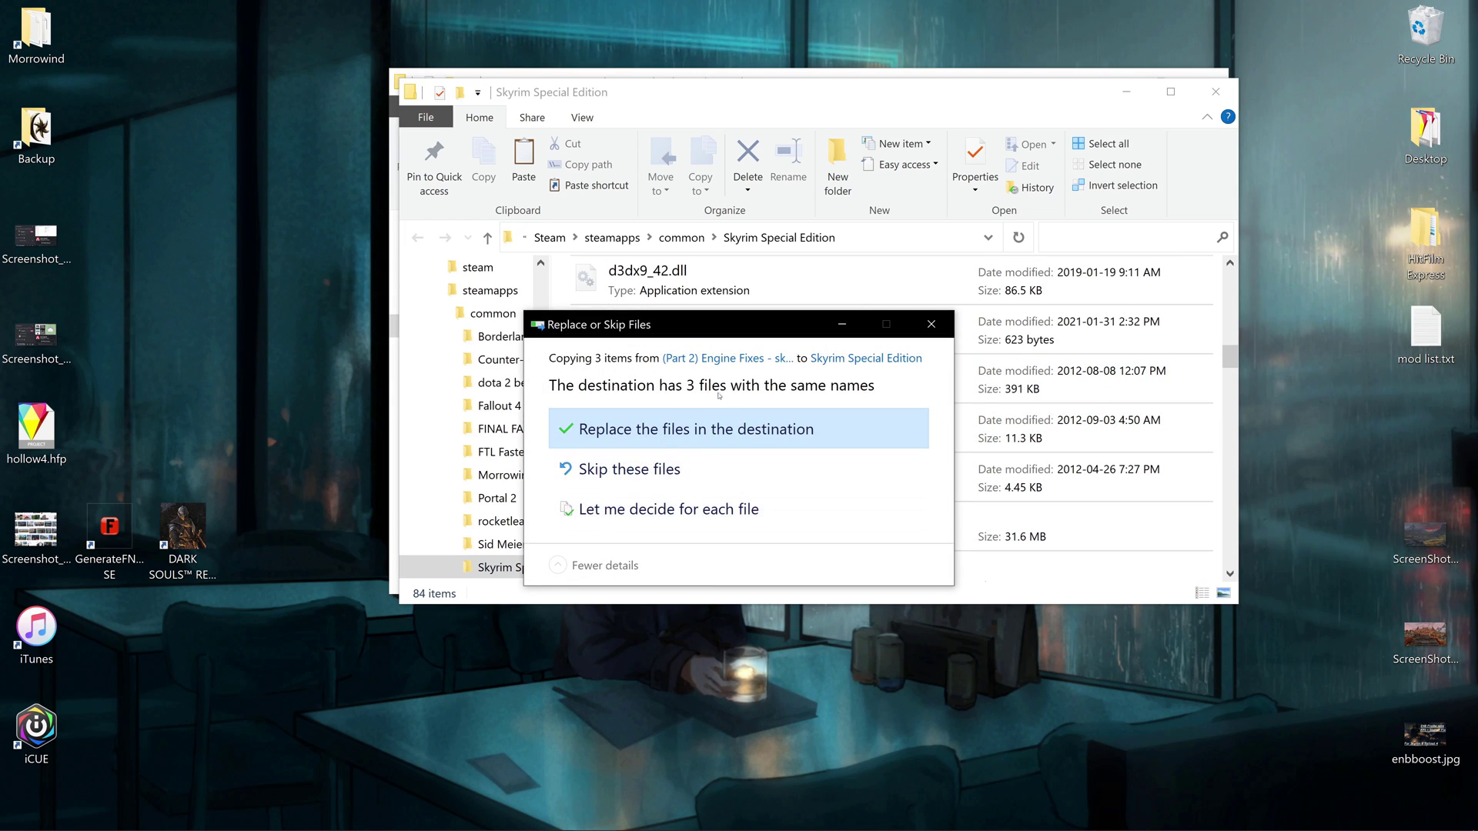
{"action": "left_click", "coordinate": [672, 431]}
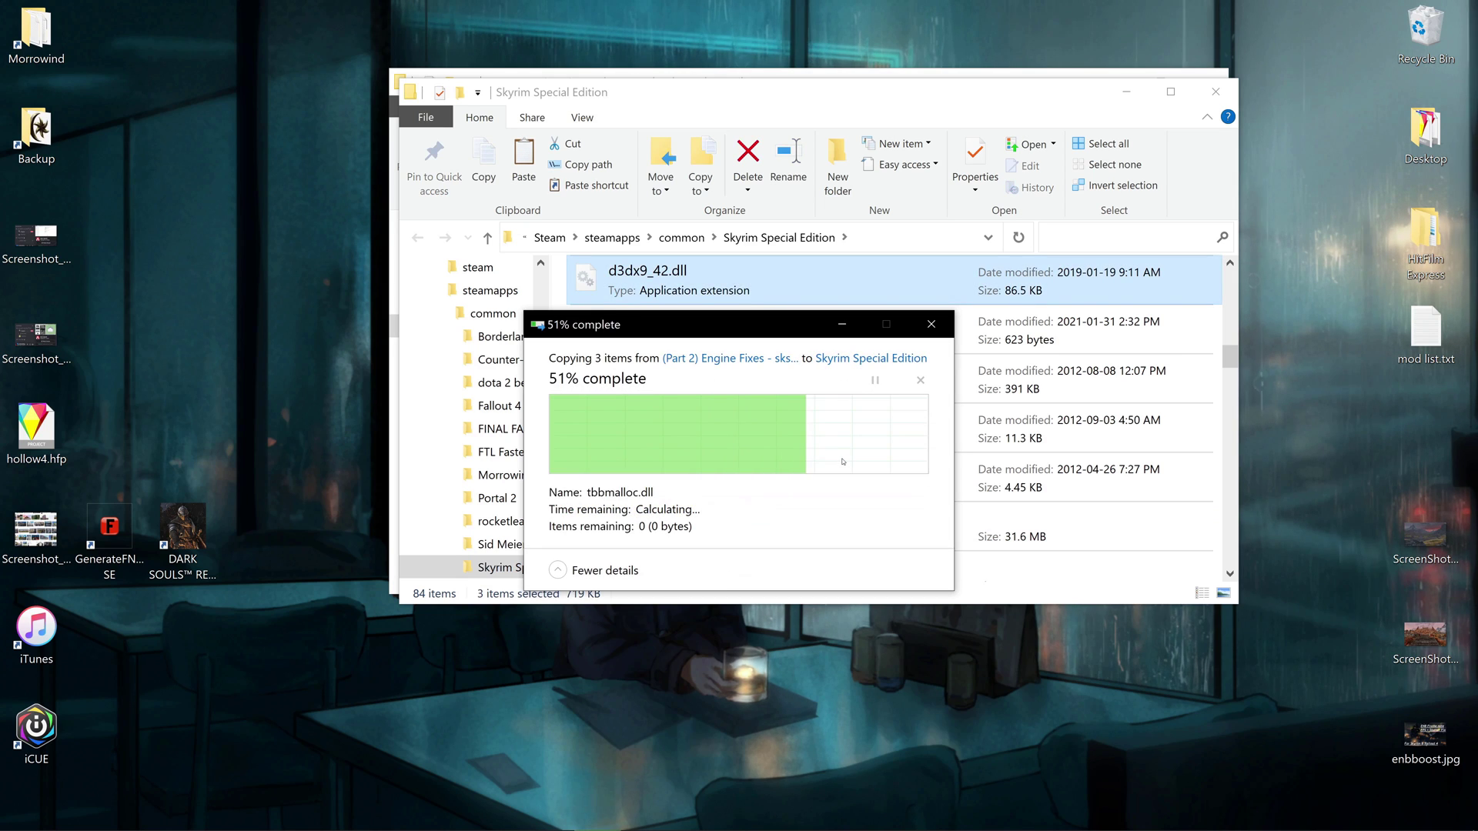
Find skse64_loader.exe in the Skyrim Special Edition folder and launch it
{"action": "scroll", "coordinate": [859, 451], "scroll_direction": "up", "scroll_amount": 10}
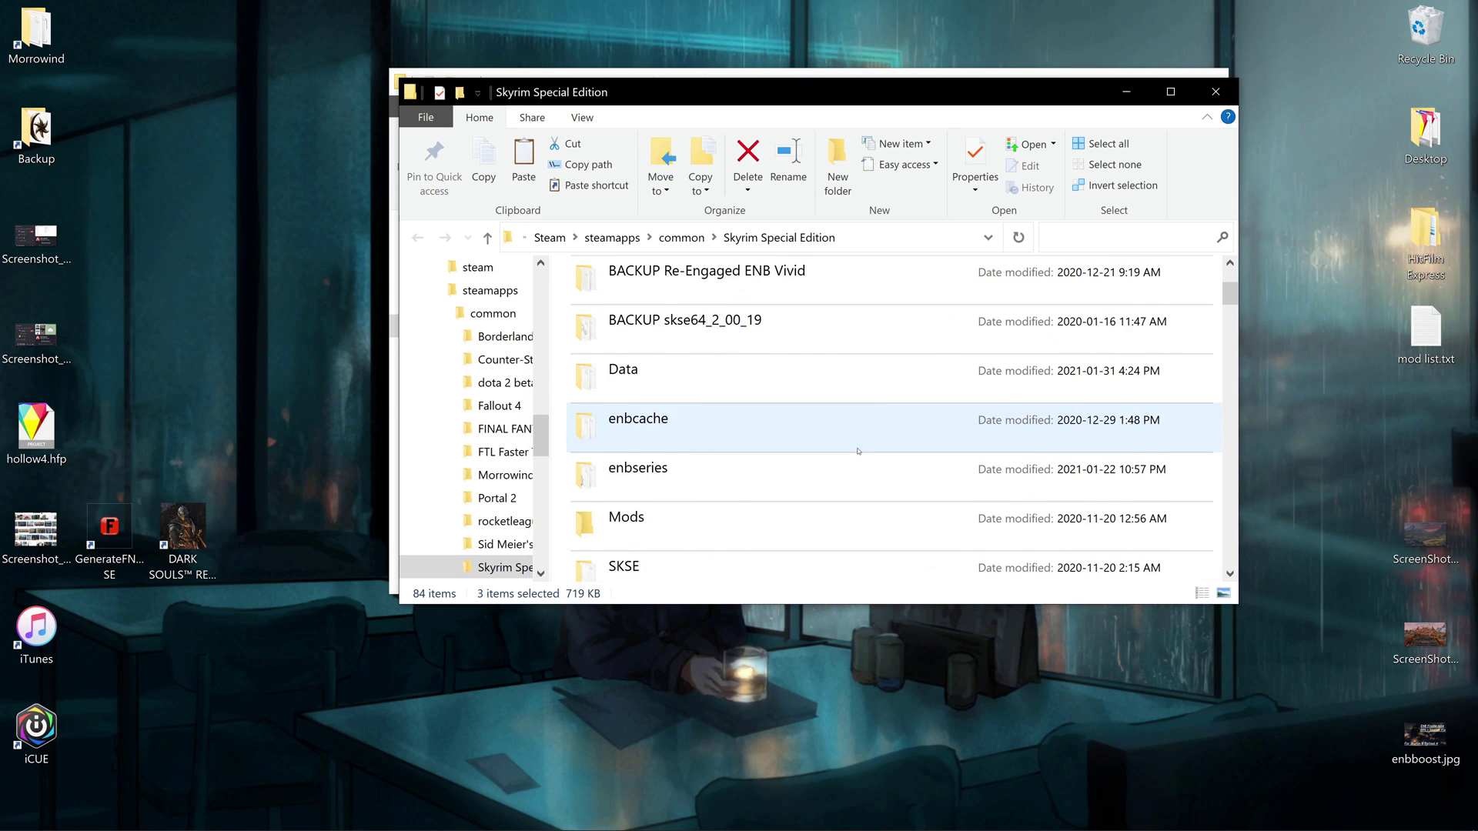
{"action": "scroll", "coordinate": [861, 449], "scroll_direction": "down", "scroll_amount": 11}
{"action": "scroll", "coordinate": [861, 448], "scroll_direction": "down", "scroll_amount": 6}
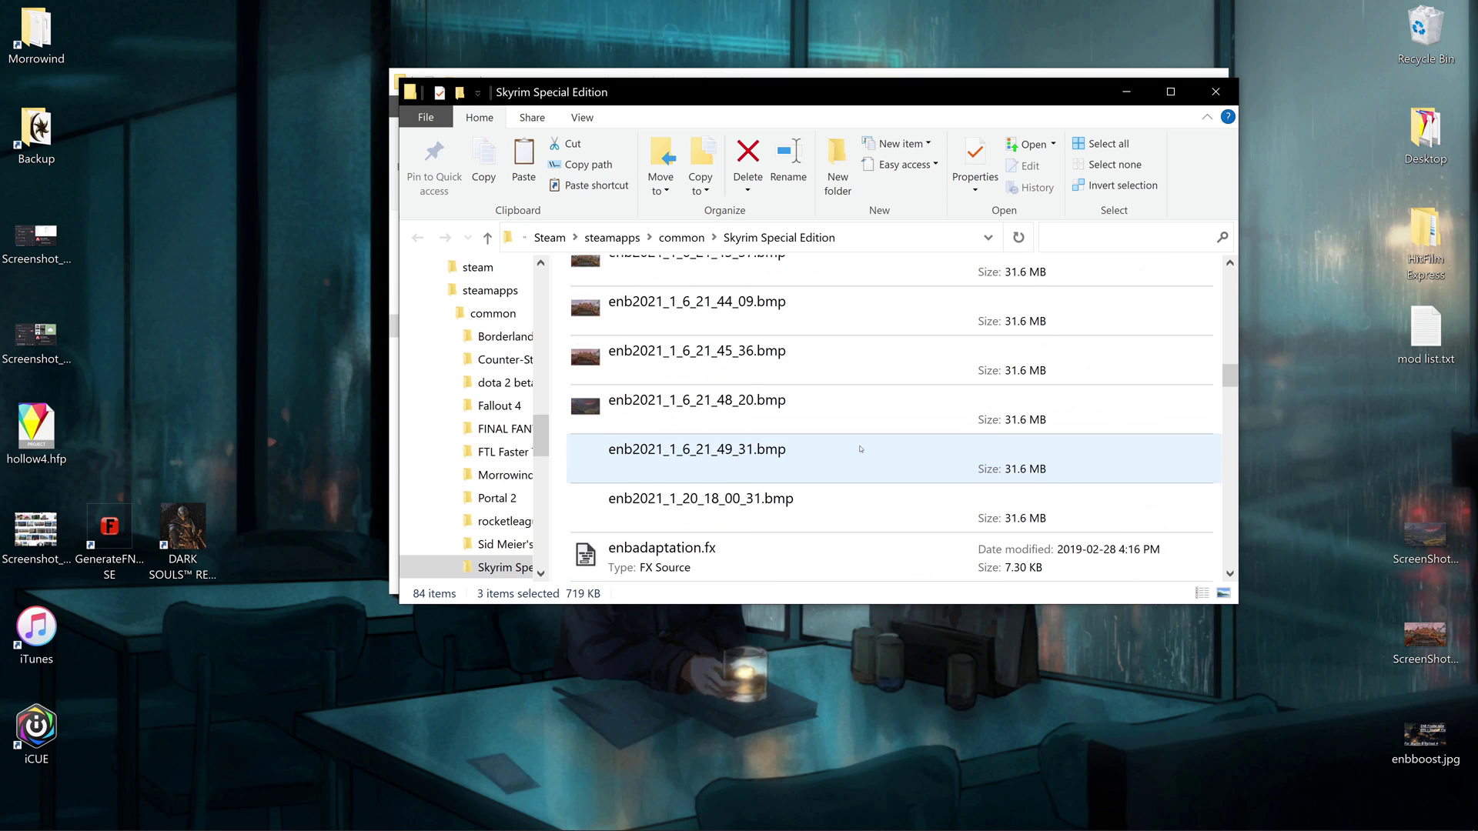
{"action": "scroll", "coordinate": [682, 478], "scroll_direction": "down", "scroll_amount": 3}
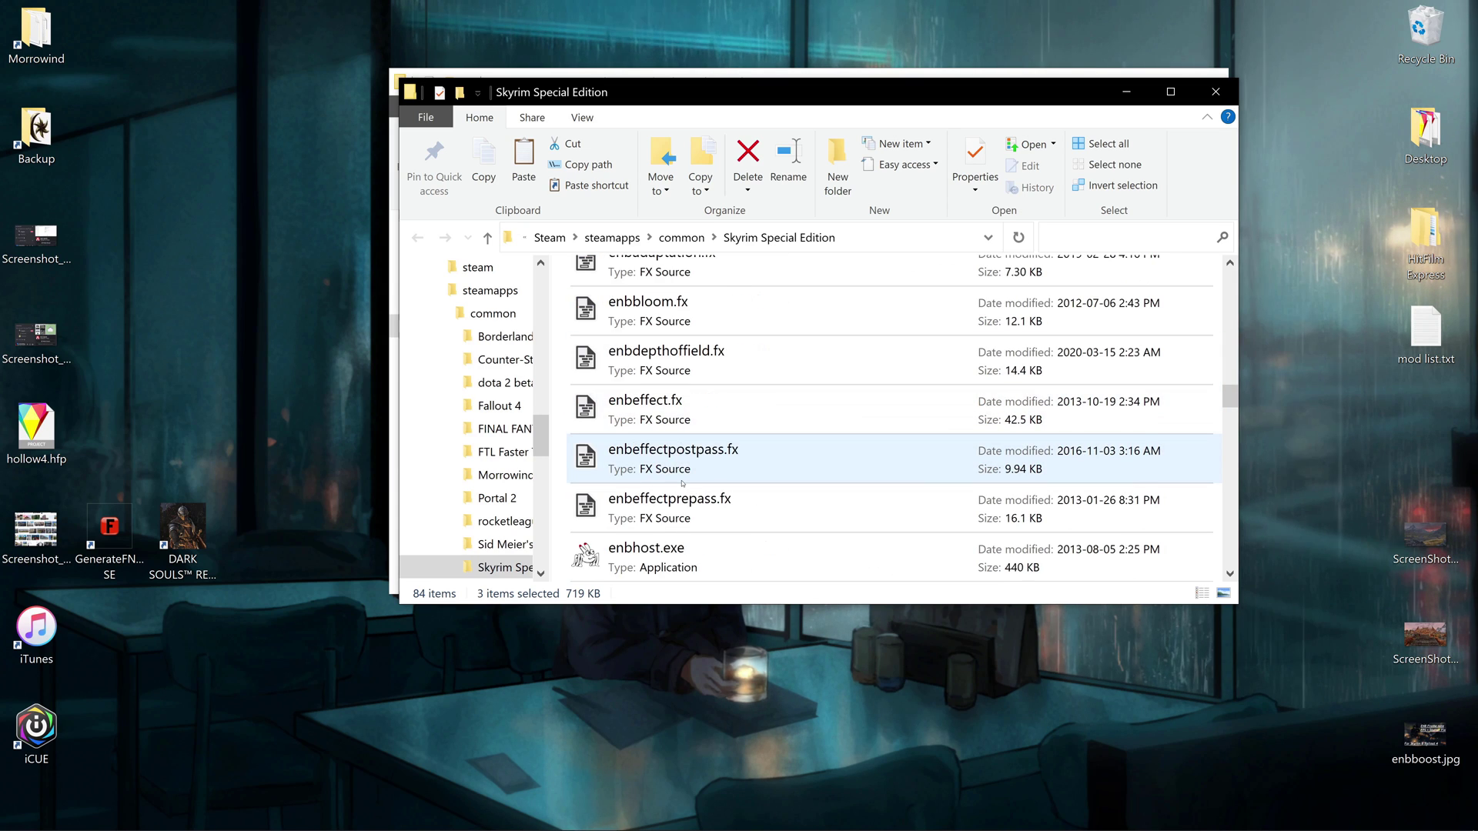
{"action": "scroll", "coordinate": [682, 483], "scroll_direction": "down", "scroll_amount": 3}
{"action": "scroll", "coordinate": [735, 502], "scroll_direction": "up", "scroll_amount": 6}
{"action": "scroll", "coordinate": [735, 502], "scroll_direction": "down", "scroll_amount": 15}
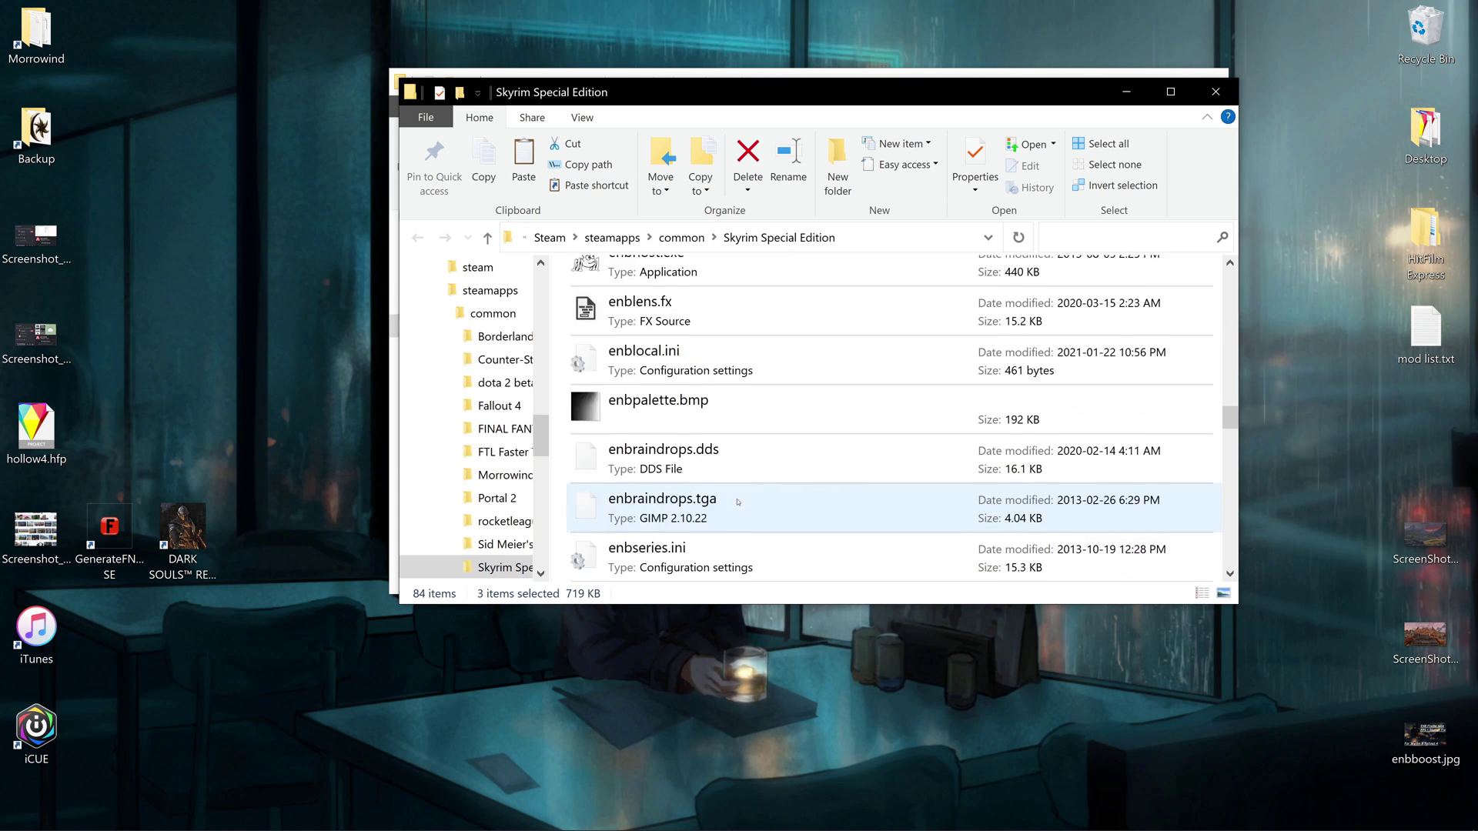
{"action": "scroll", "coordinate": [737, 501], "scroll_direction": "down", "scroll_amount": 3}
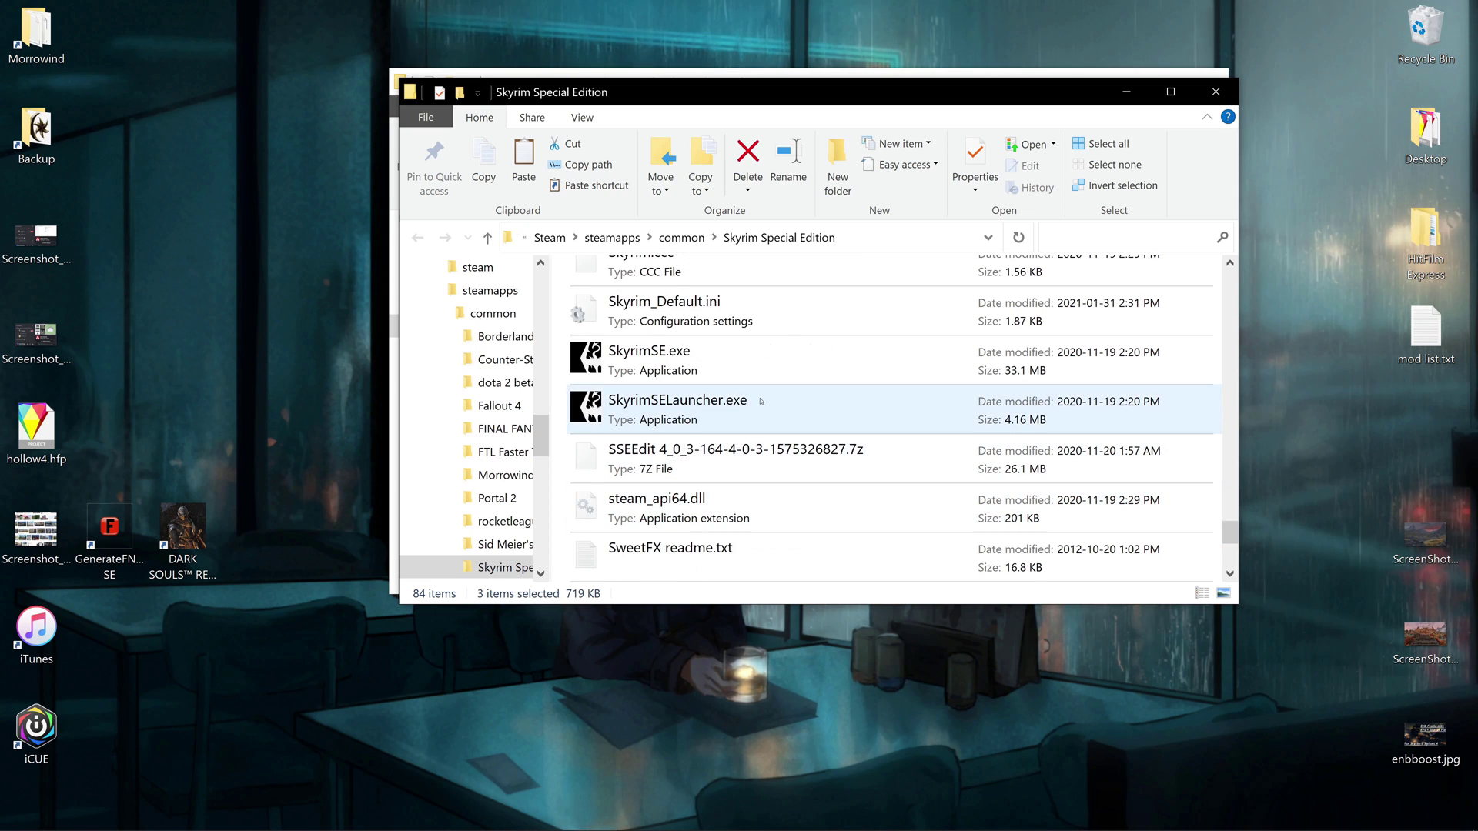
{"action": "scroll", "coordinate": [745, 407], "scroll_direction": "up", "scroll_amount": 11}
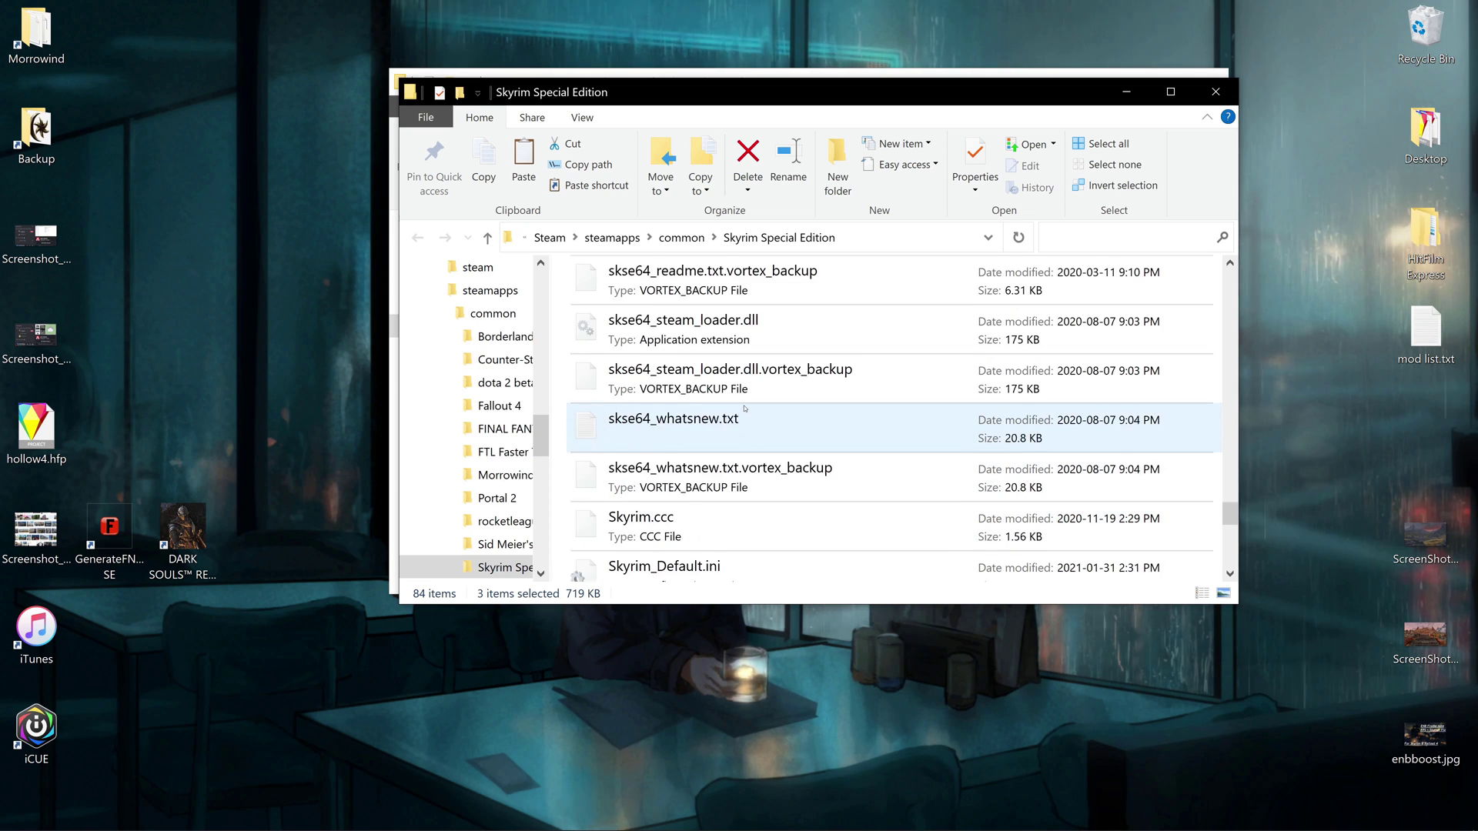
{"action": "double_click", "coordinate": [712, 434]}
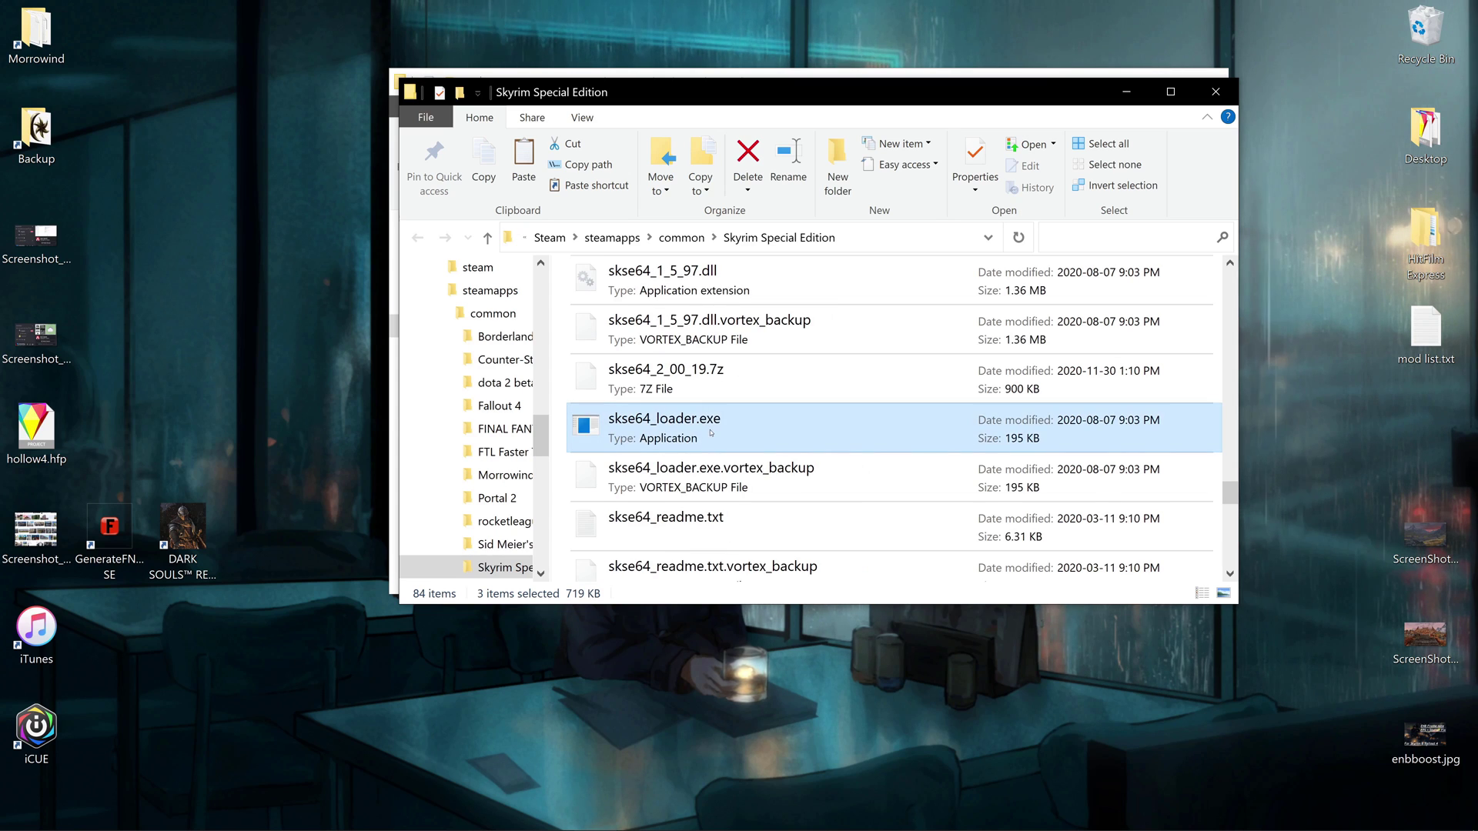